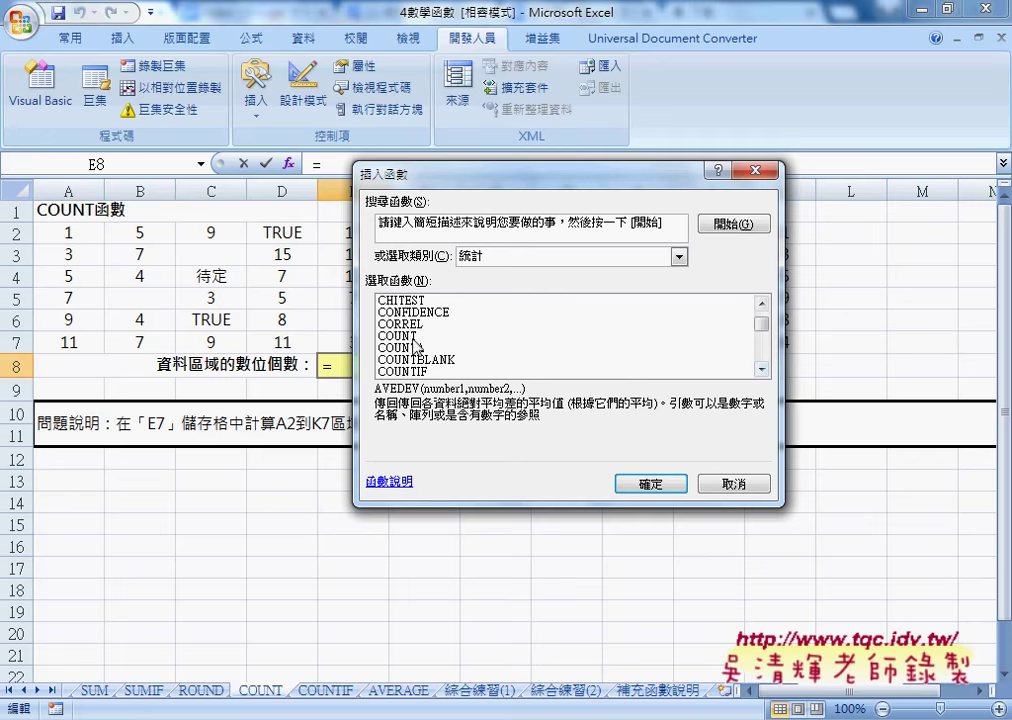
Step: Compare the descriptions of COUNT, COUNTA, COUNTBLANK and COUNTIF in the list of statistical functions
click(420, 336)
click(425, 348)
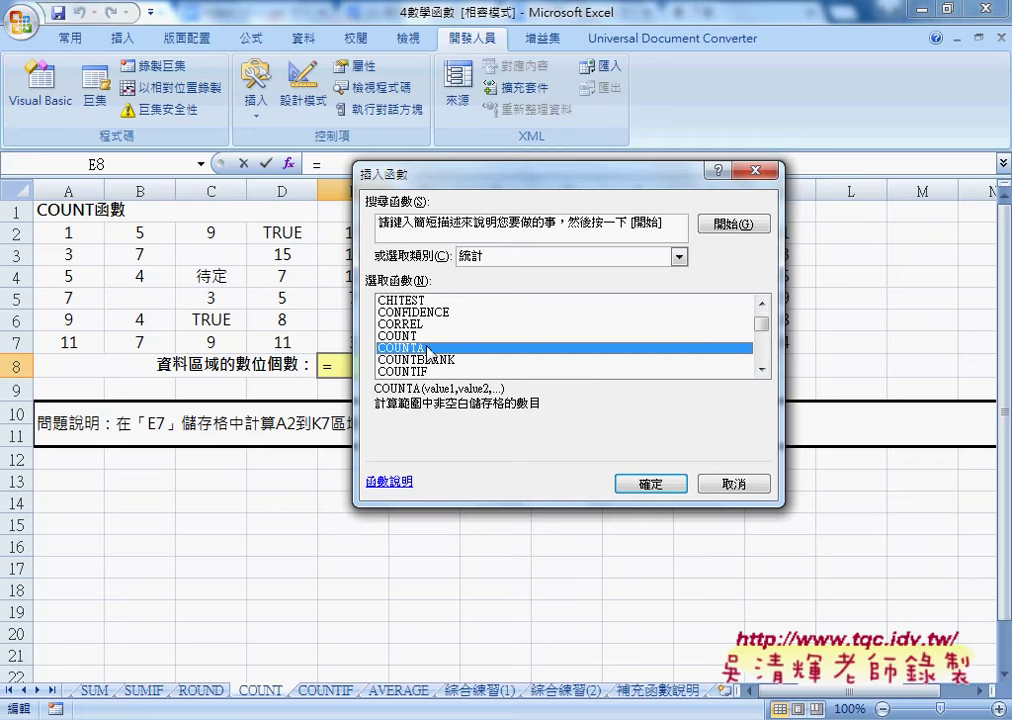
click(435, 360)
click(433, 371)
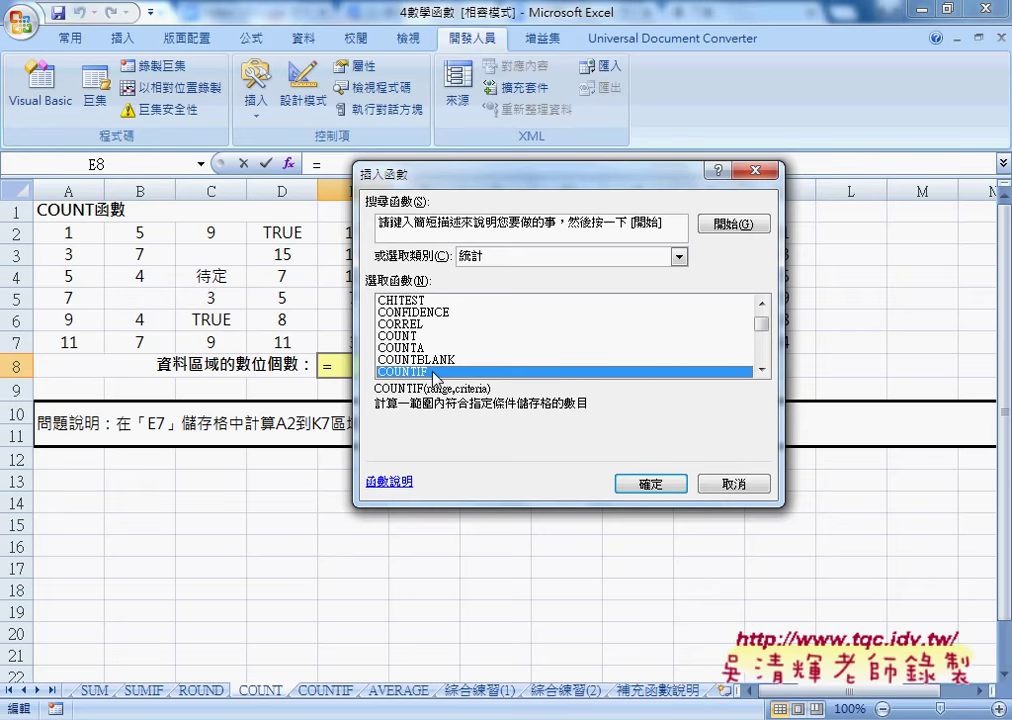
Step: Insert the COUNT function in E8 to count the numeric cells in the range A2:K7
click(428, 337)
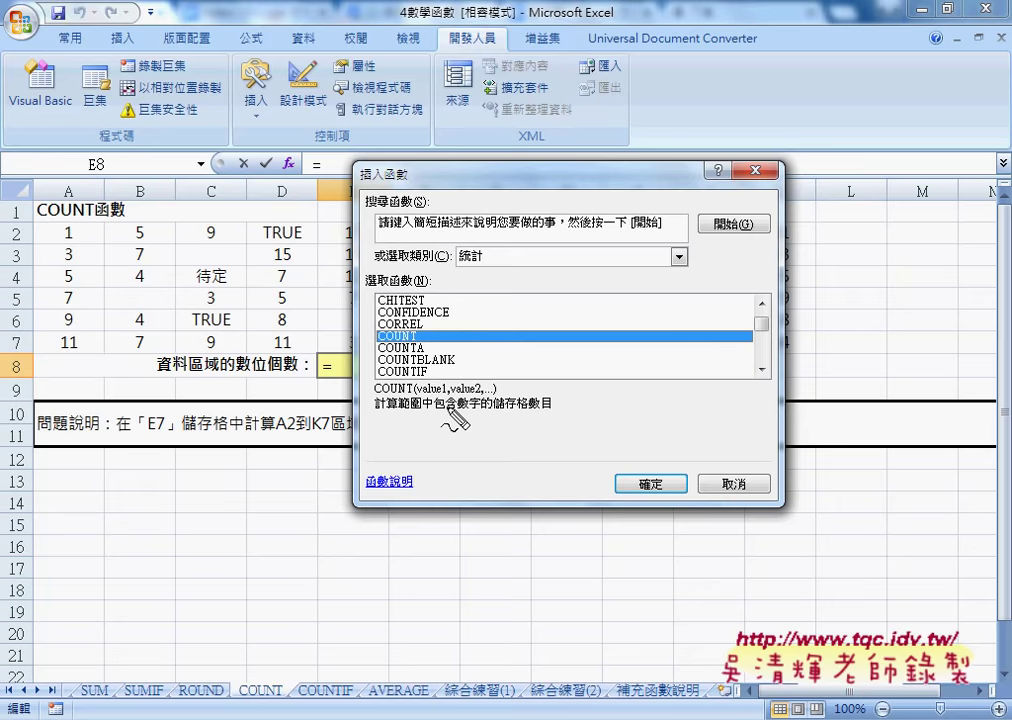
drag(470, 422, 468, 408)
drag(375, 340, 421, 340)
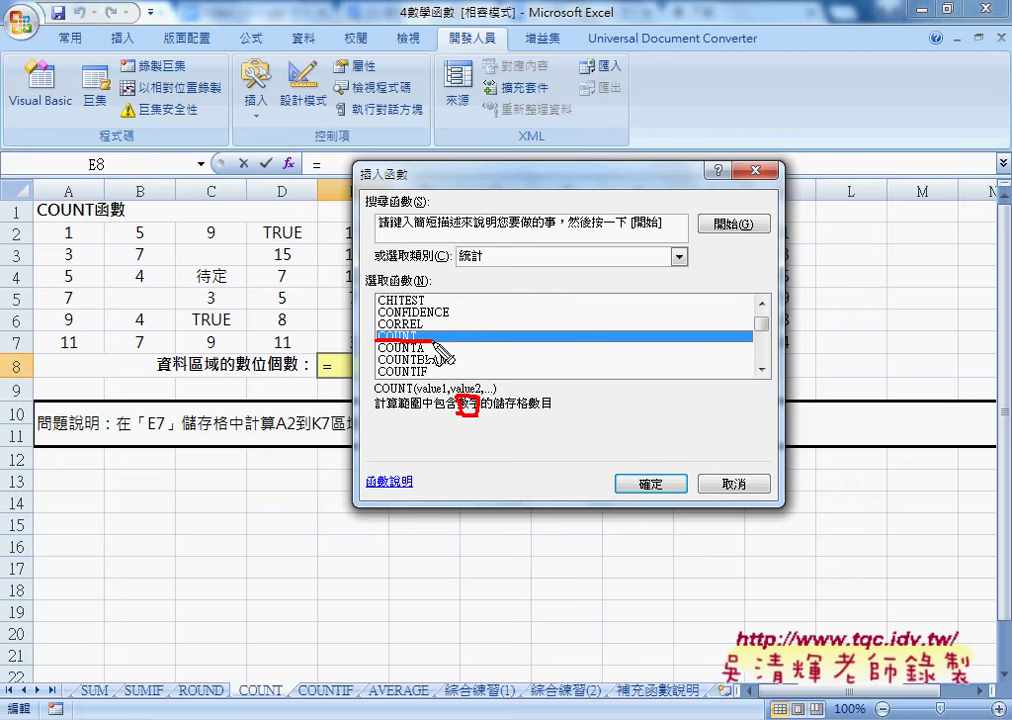
key(Escape)
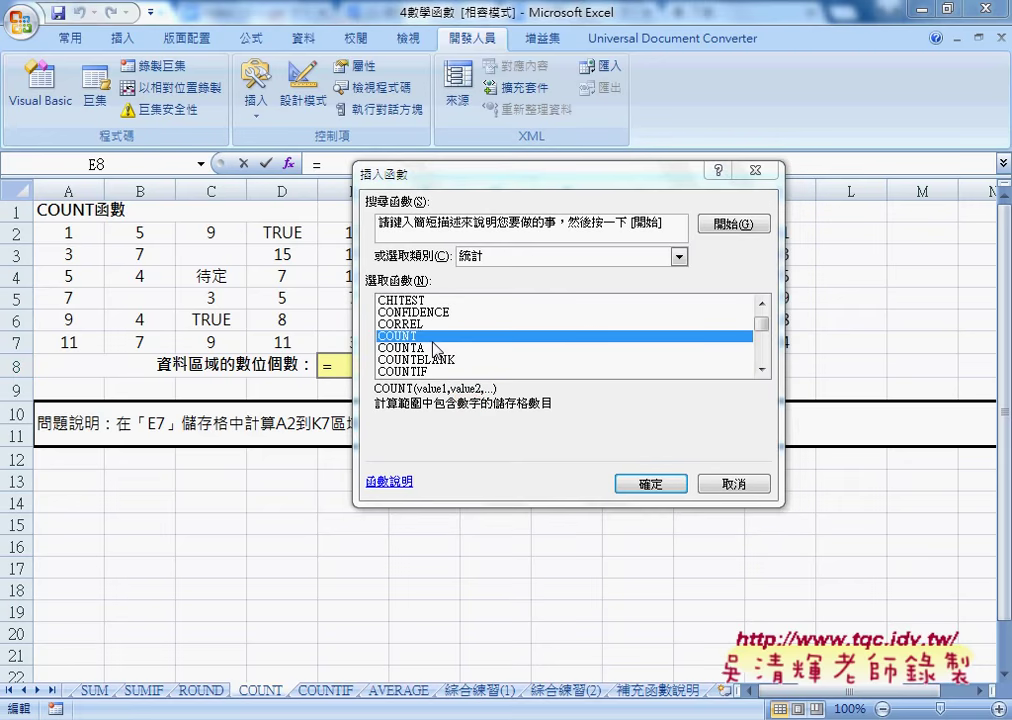
click(650, 483)
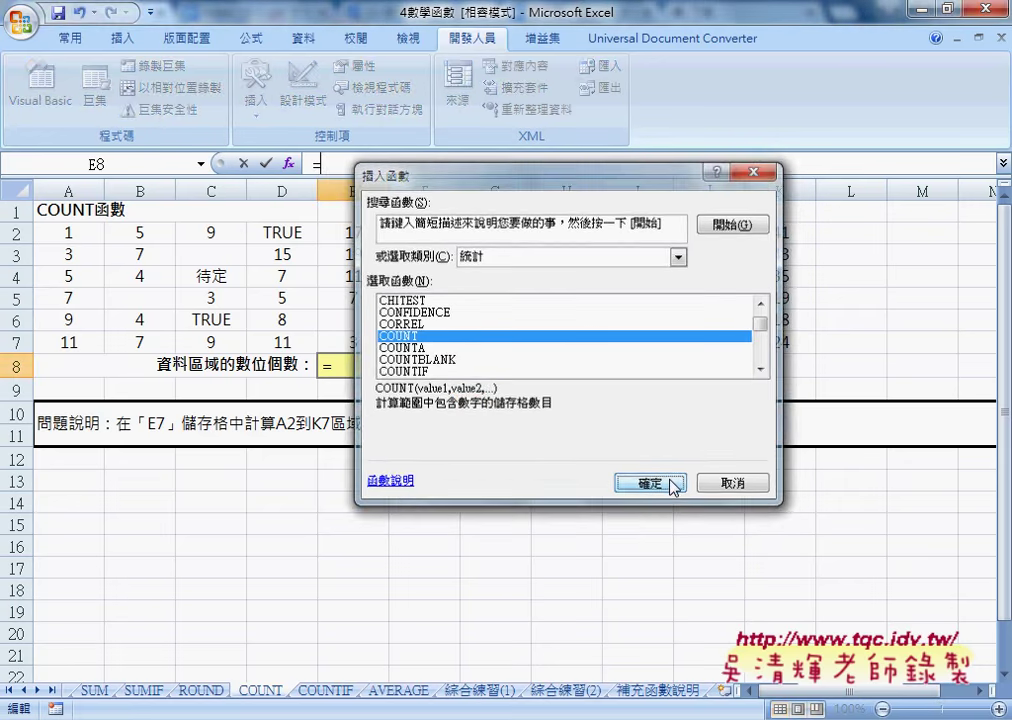
drag(71, 233, 750, 345)
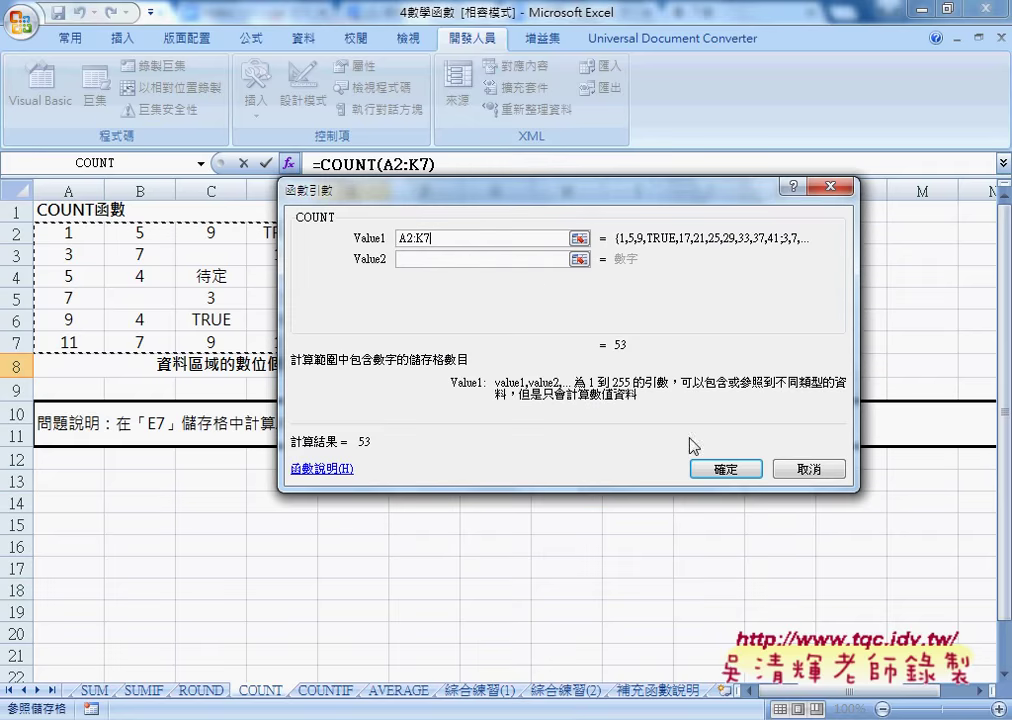
click(712, 470)
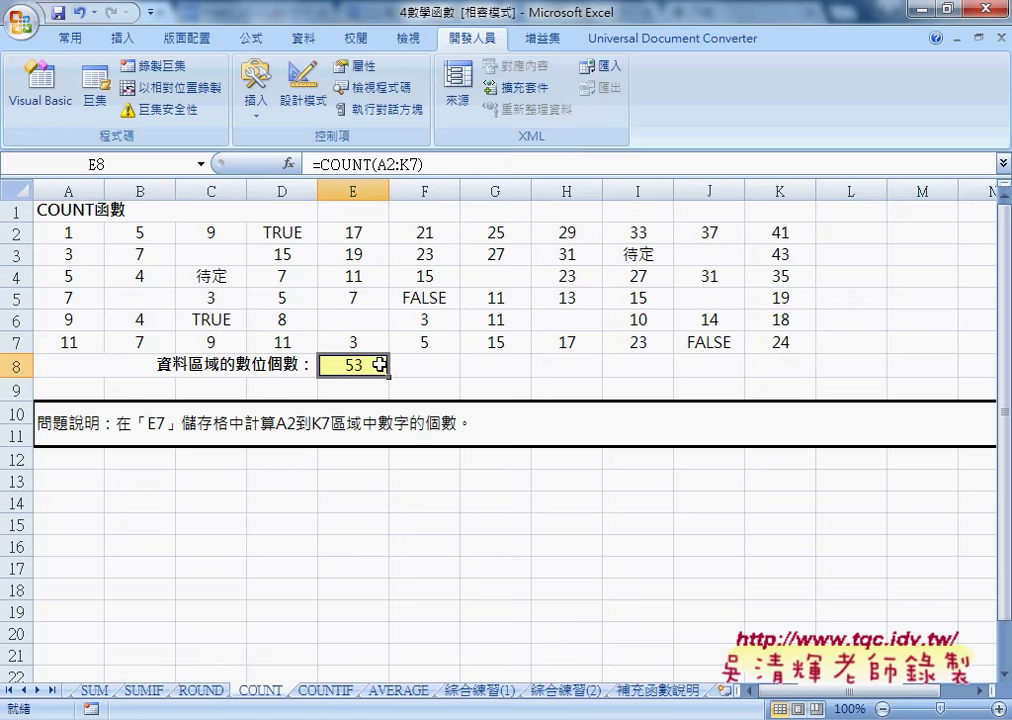
Step: Insert the COUNTBLANK function in G8 to count the empty cells in the range A2:K7
click(490, 368)
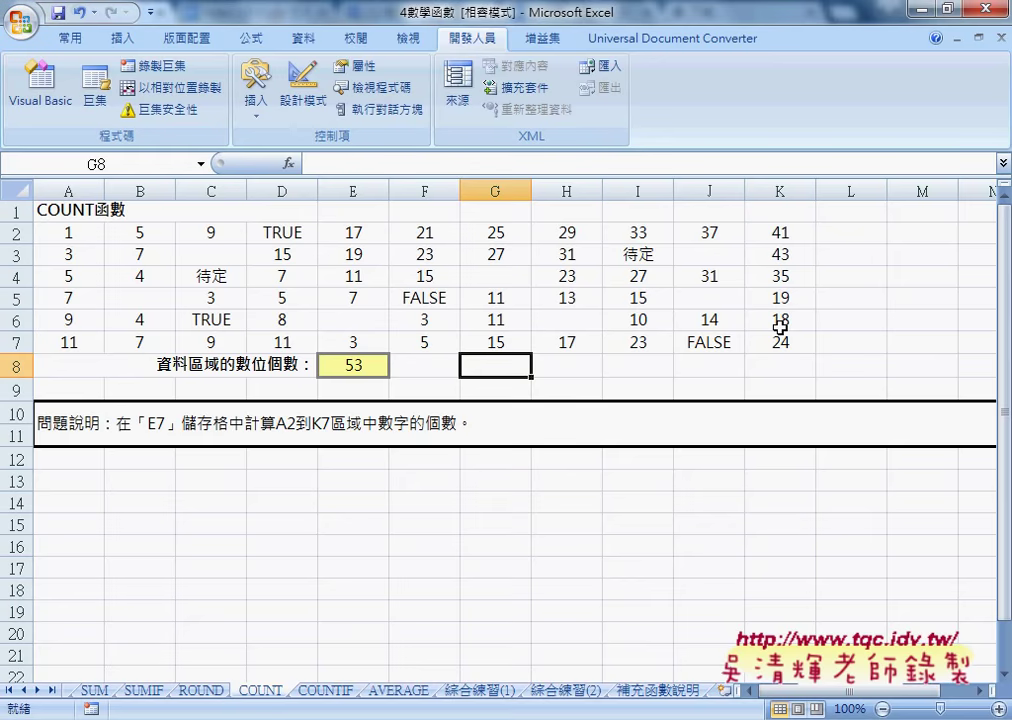
click(289, 163)
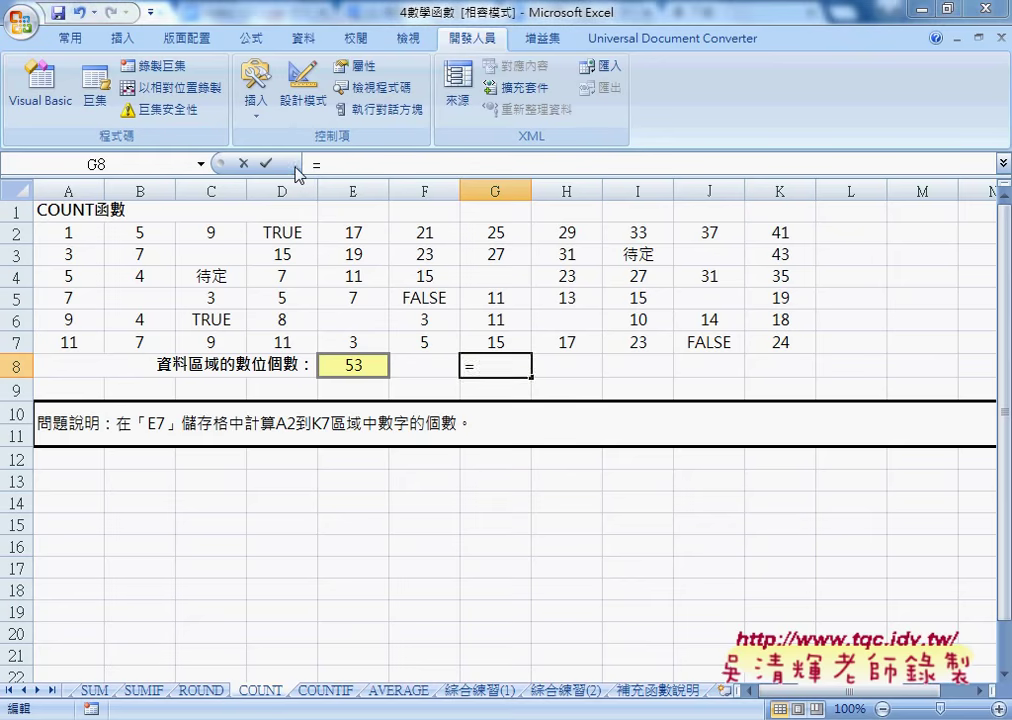
click(761, 371)
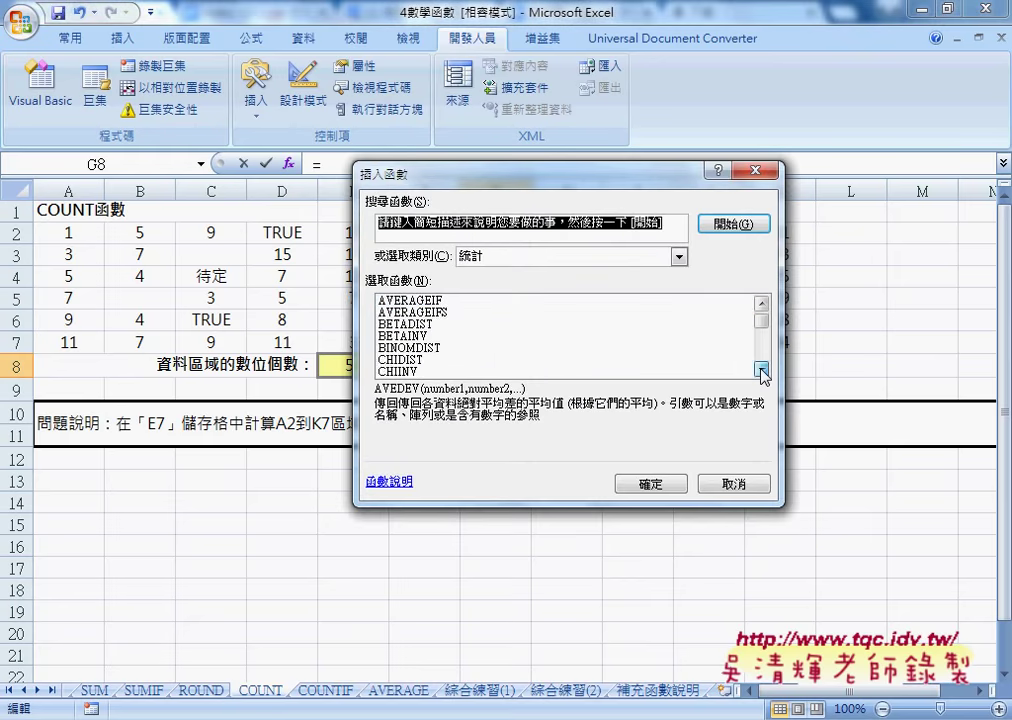
click(761, 371)
click(761, 371)
click(761, 371)
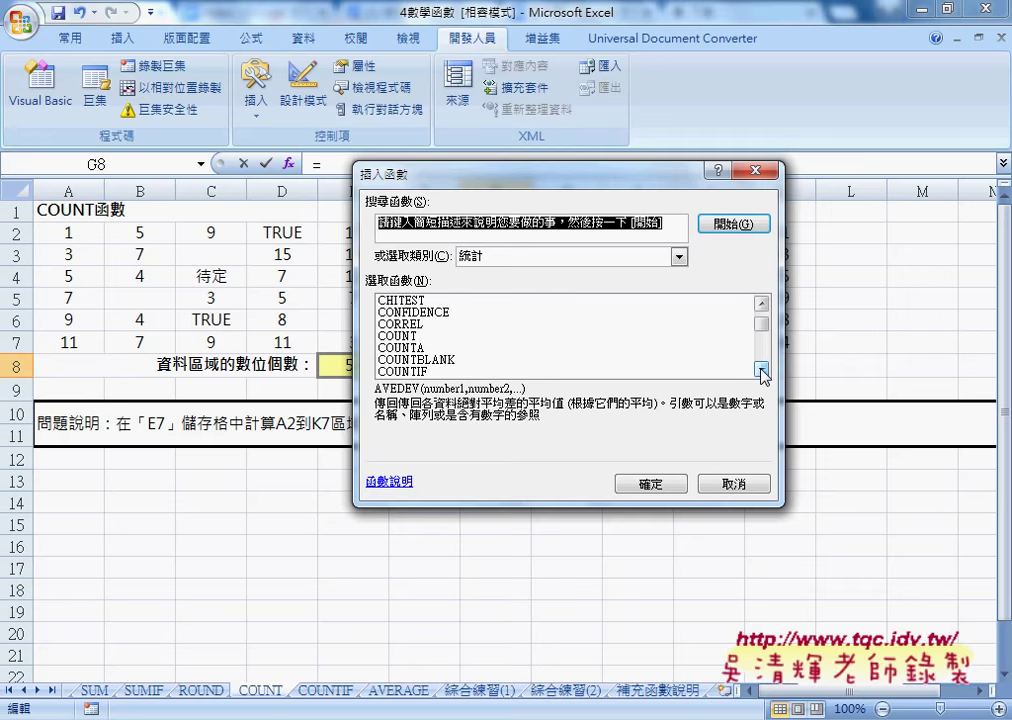
click(575, 360)
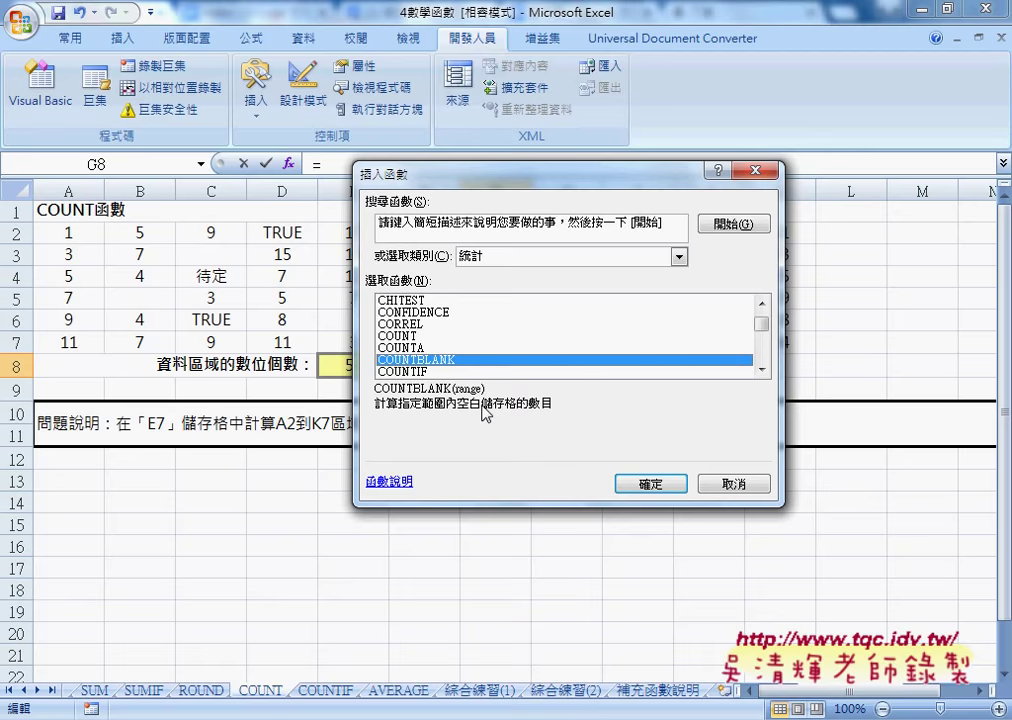
click(648, 484)
drag(66, 233, 785, 342)
click(672, 416)
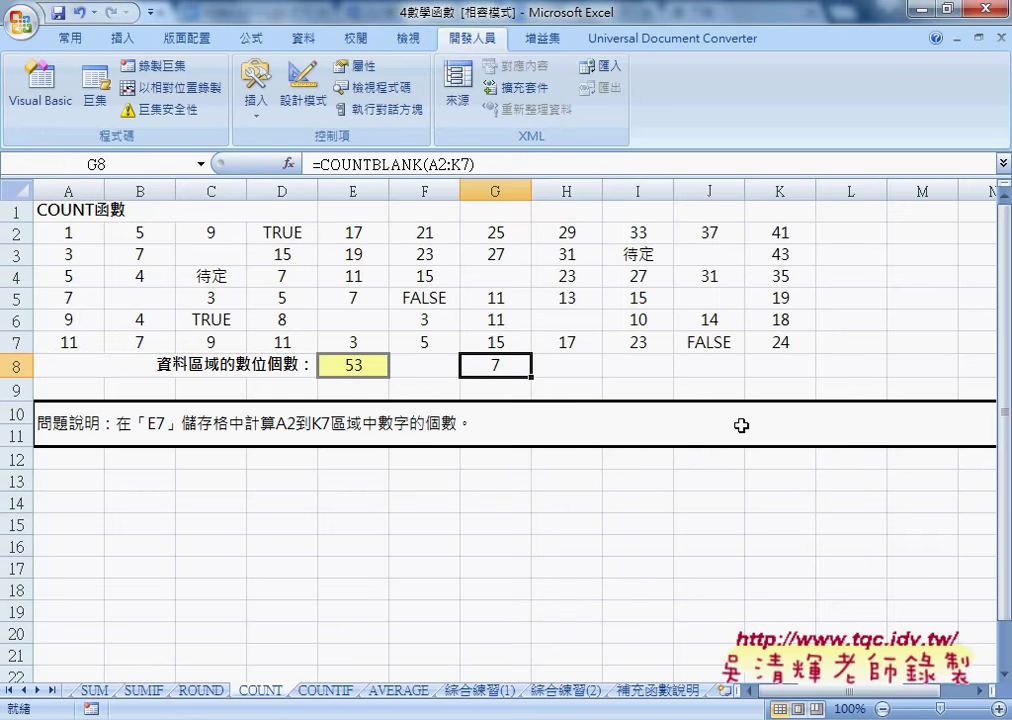
Step: Insert the COUNTA function in I8 to count the non-empty cells in the range A2:K7
click(641, 369)
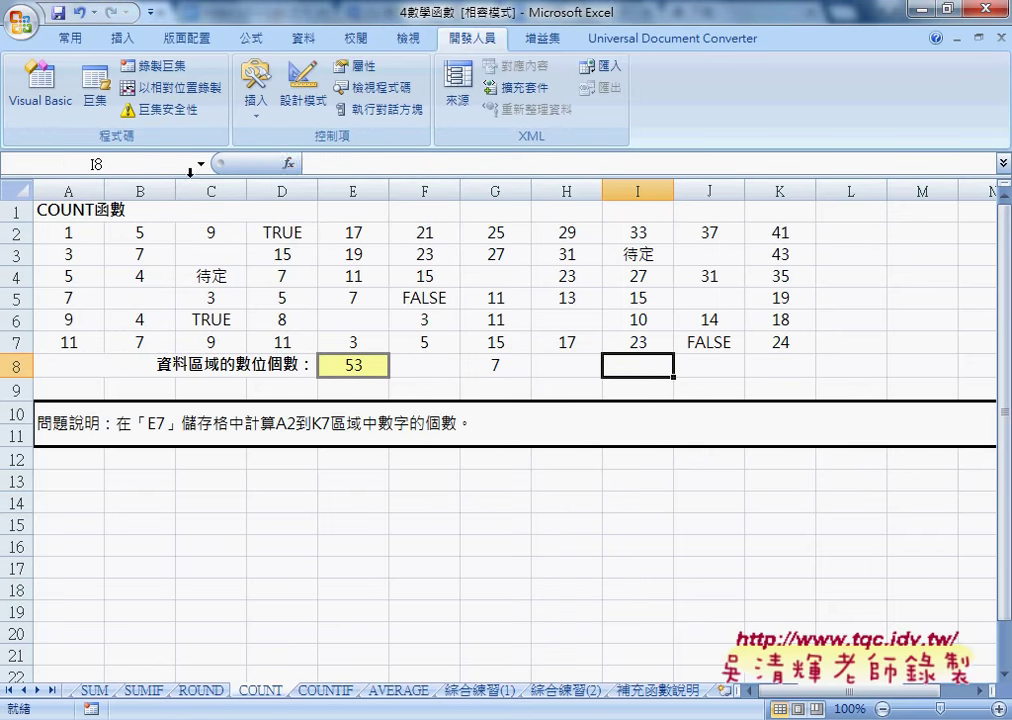
click(288, 165)
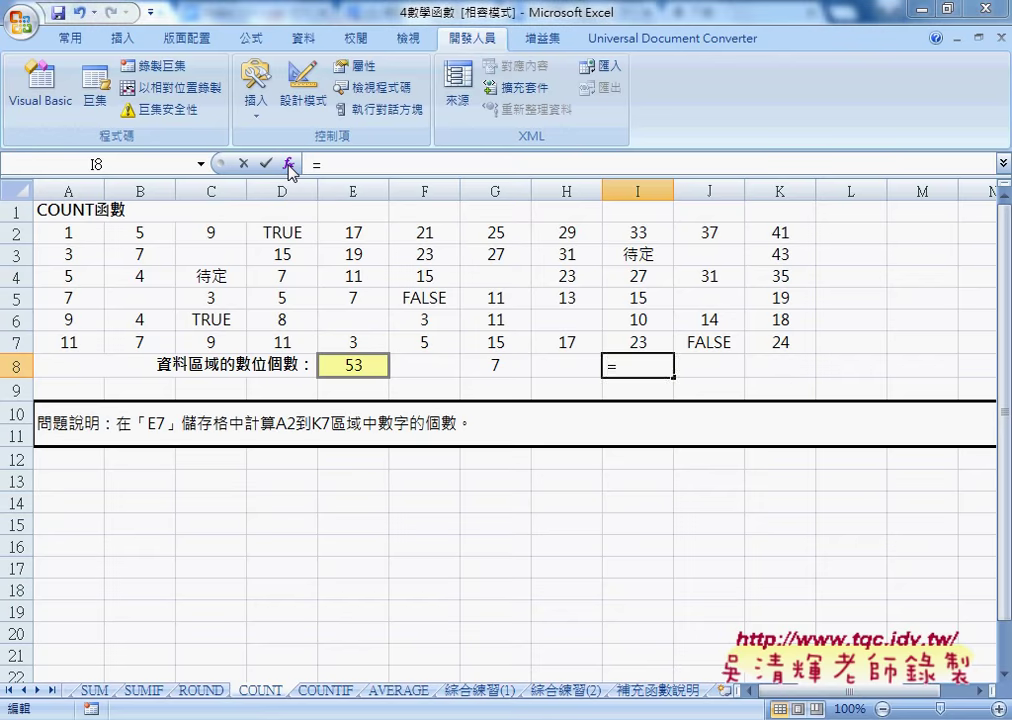
click(762, 369)
drag(763, 370, 763, 370)
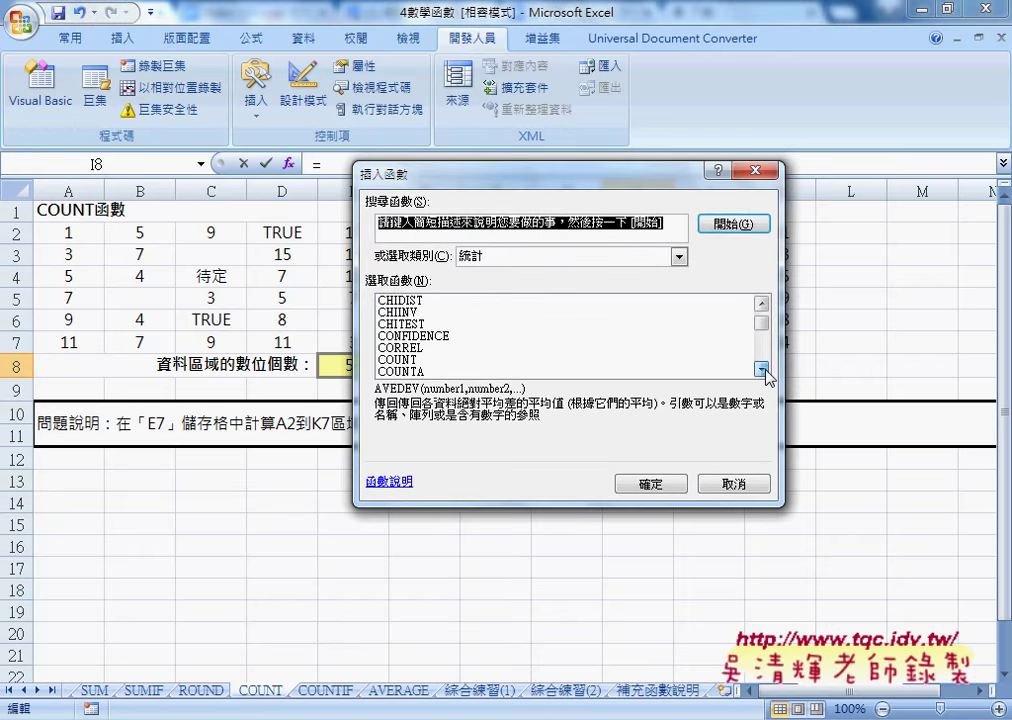
click(437, 373)
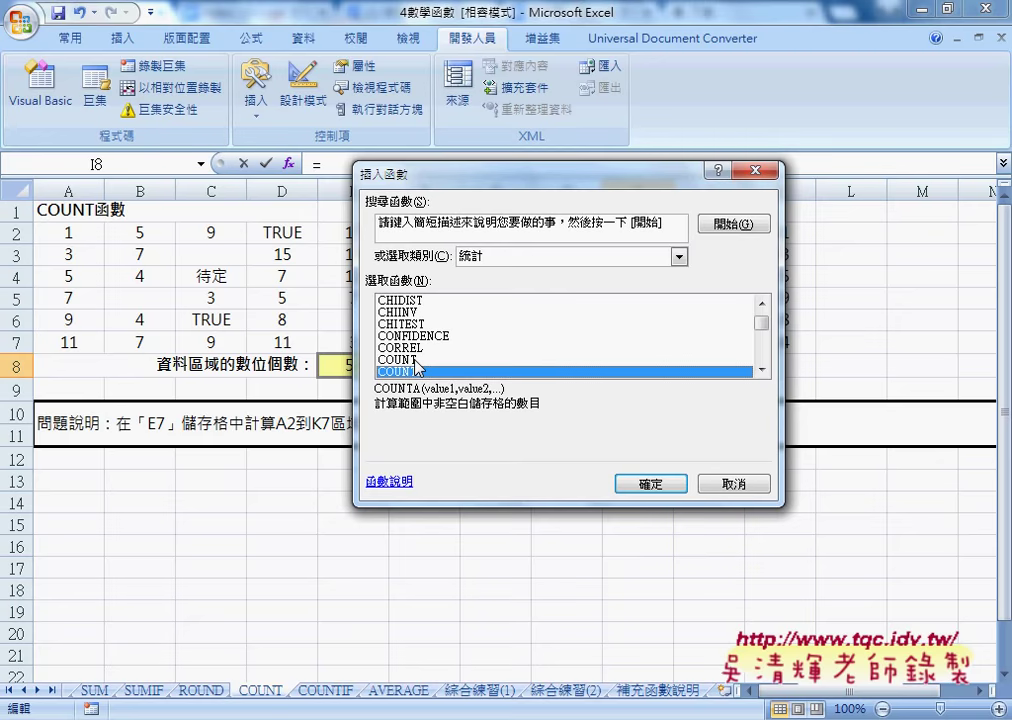
click(636, 484)
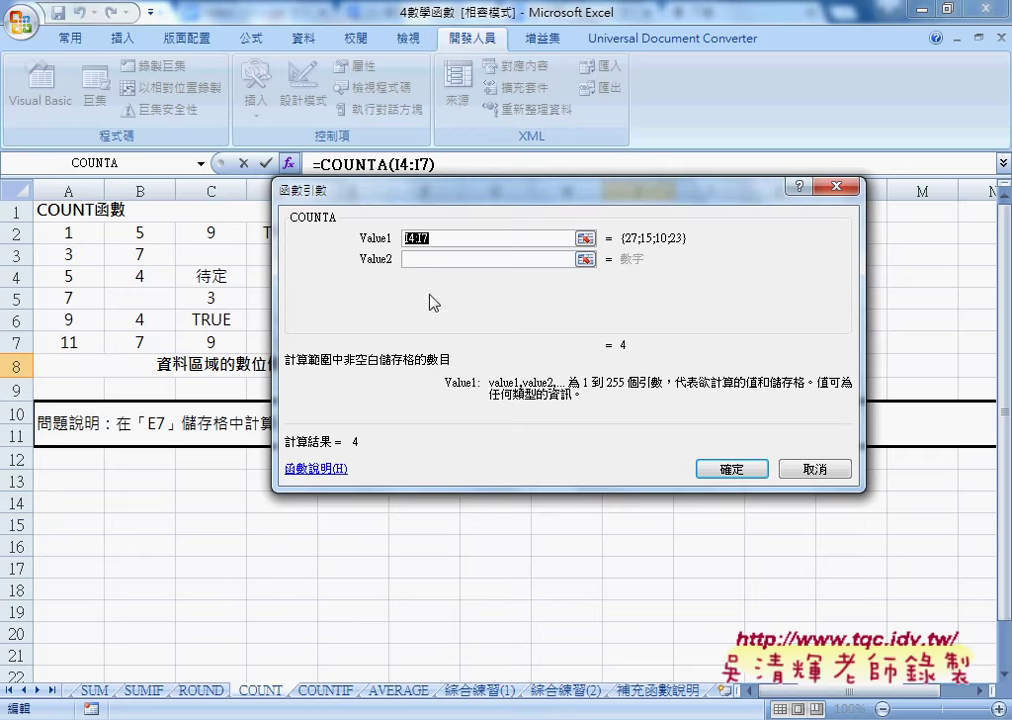
drag(68, 232, 775, 339)
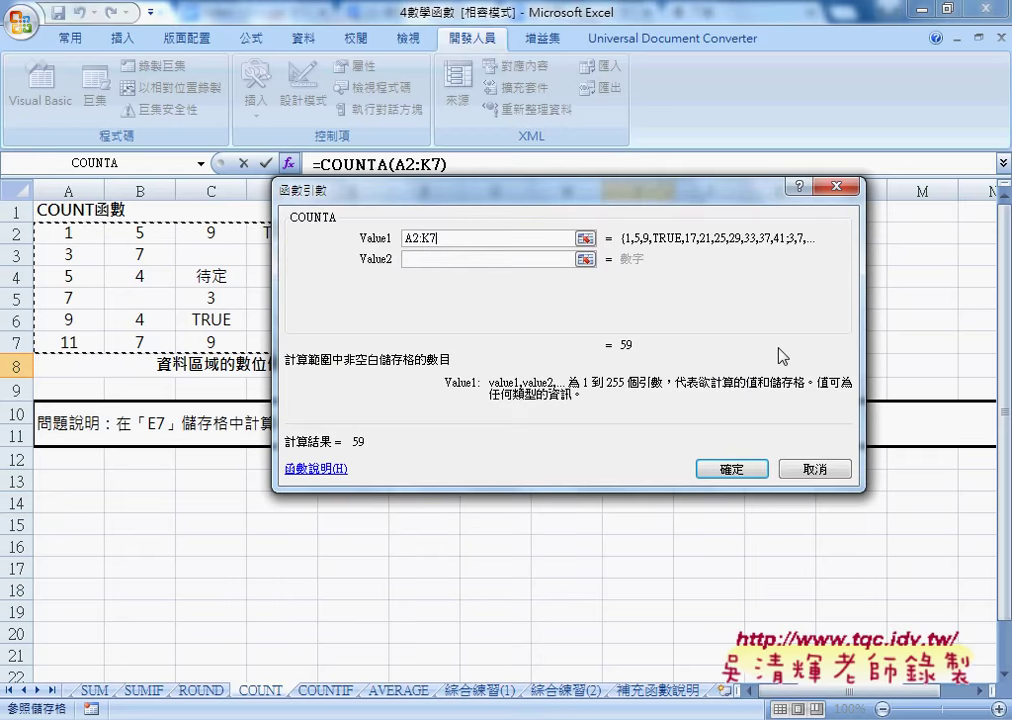
click(729, 468)
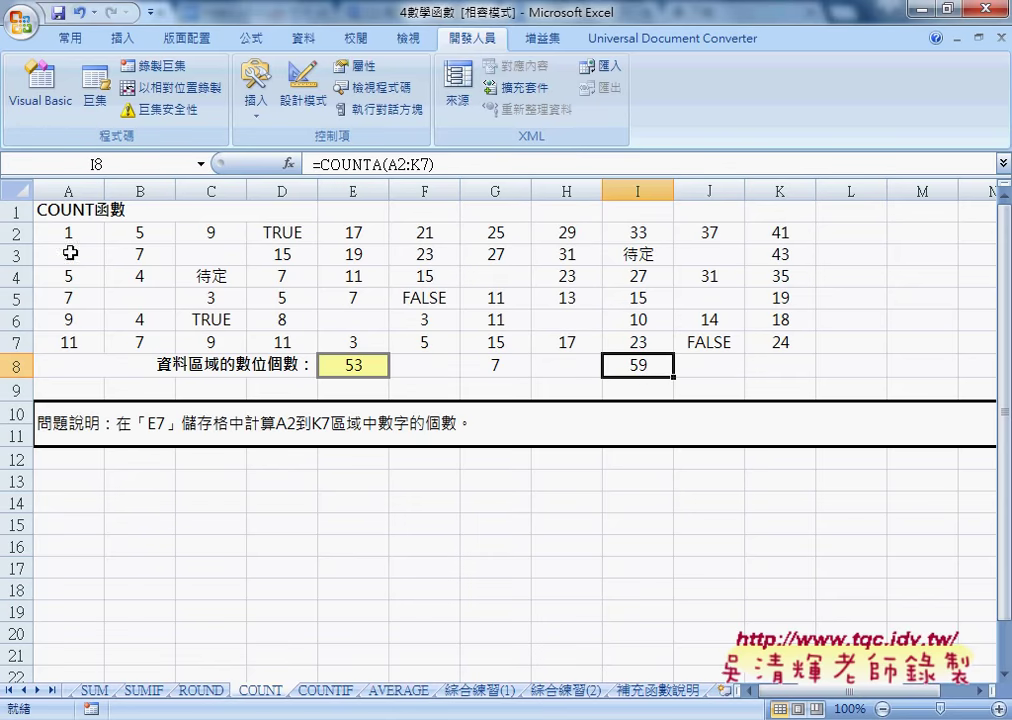
Step: Compare the COUNT, COUNTBLANK and COUNTA formulas and their results in E8, G8 and I8
click(497, 367)
click(639, 367)
click(369, 368)
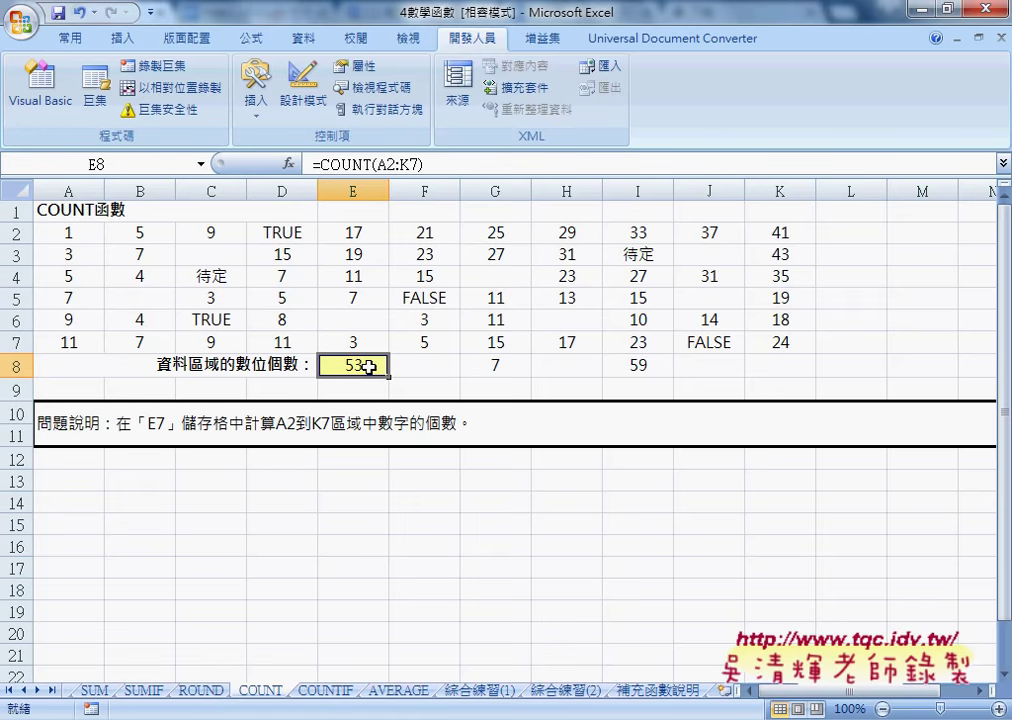
click(491, 367)
click(648, 368)
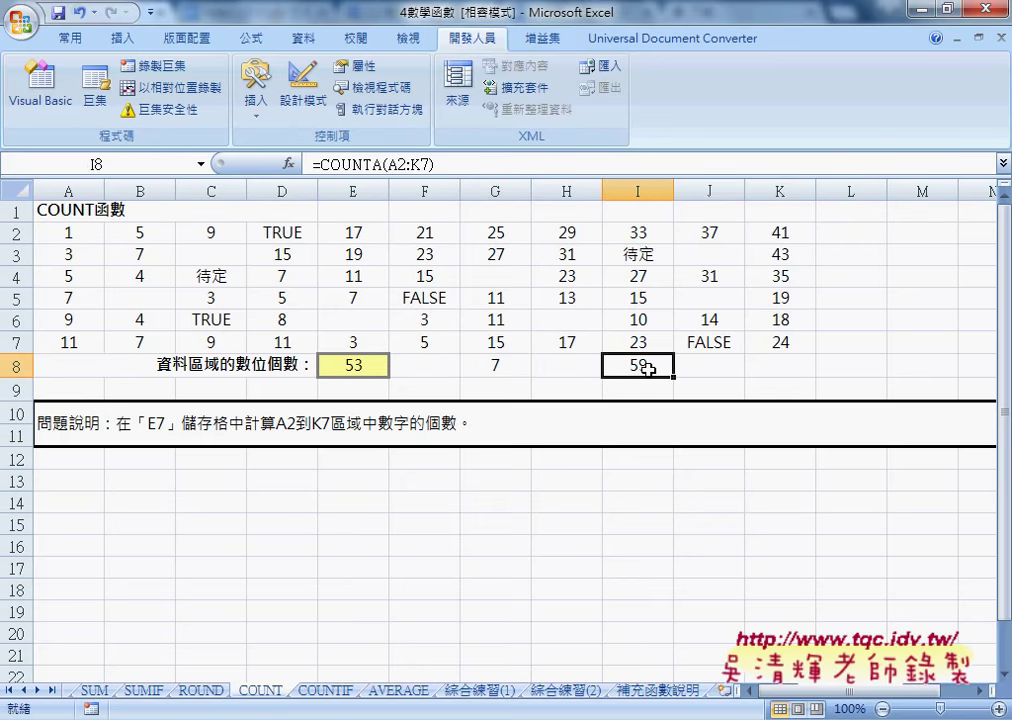
Step: Open the COUNTIF worksheet and review the gender column B3:B9 and the employee count cells C10 and C11
click(335, 690)
scroll(368, 619, up, 3)
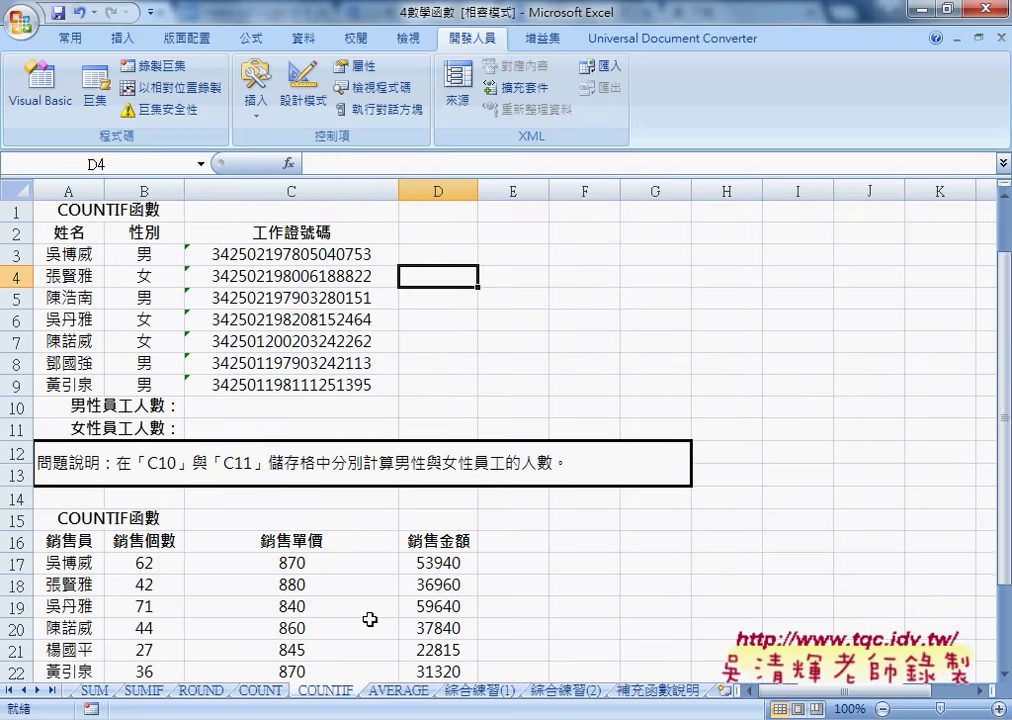
drag(142, 255, 142, 386)
click(266, 408)
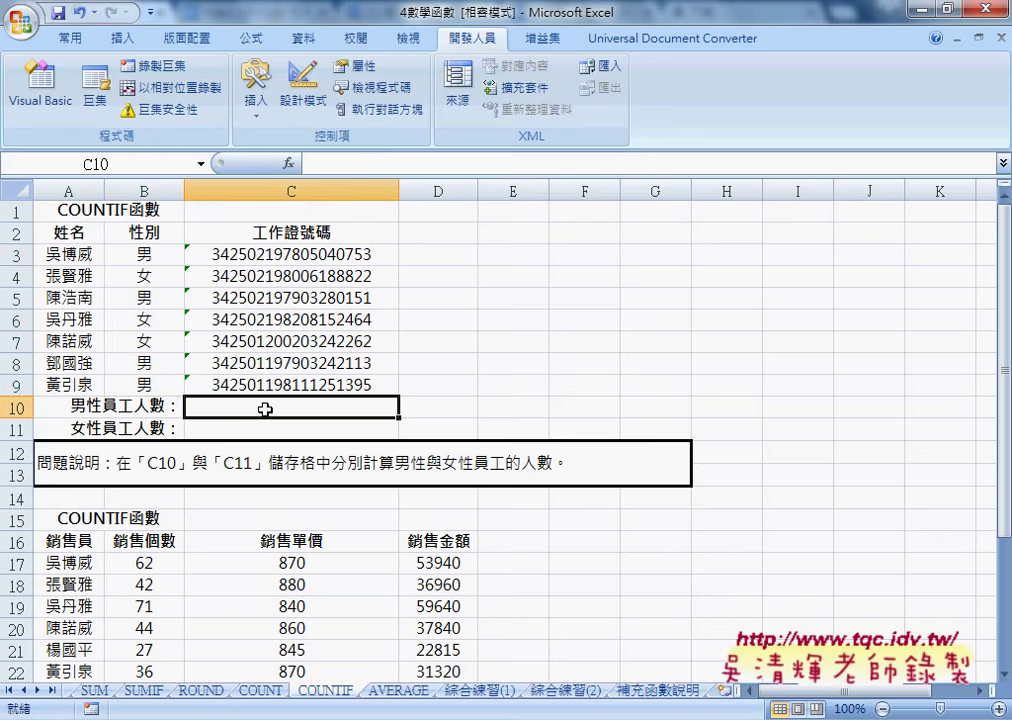
click(126, 421)
click(276, 428)
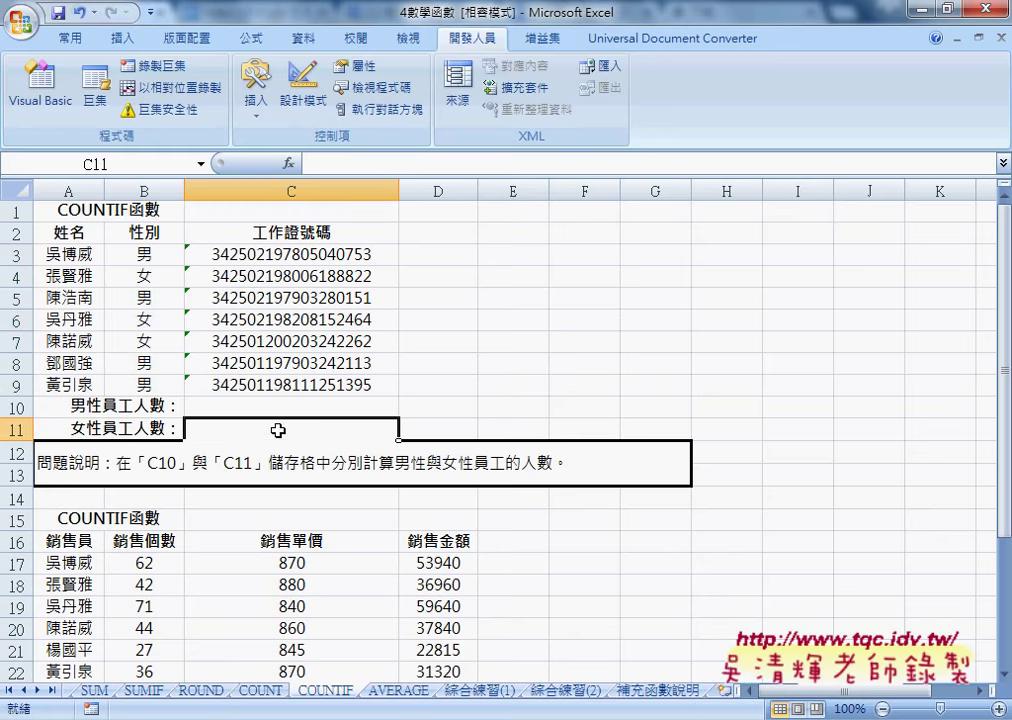
Step: Start inserting the COUNTIF function from the statistical category in C10 for the number of male employees
click(278, 403)
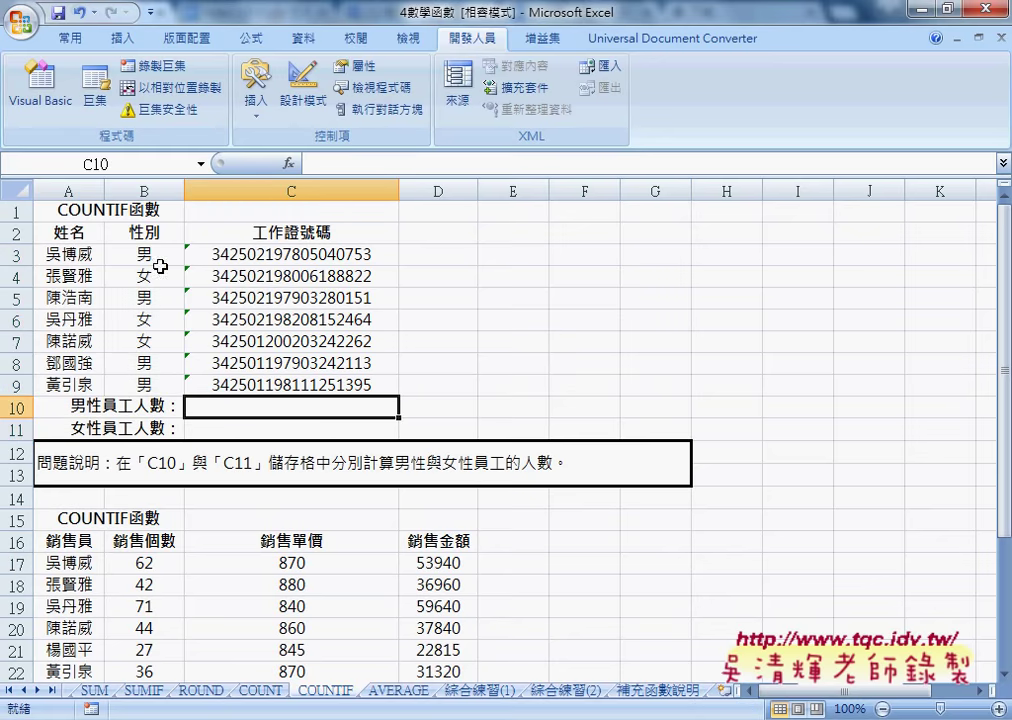
click(288, 163)
click(762, 369)
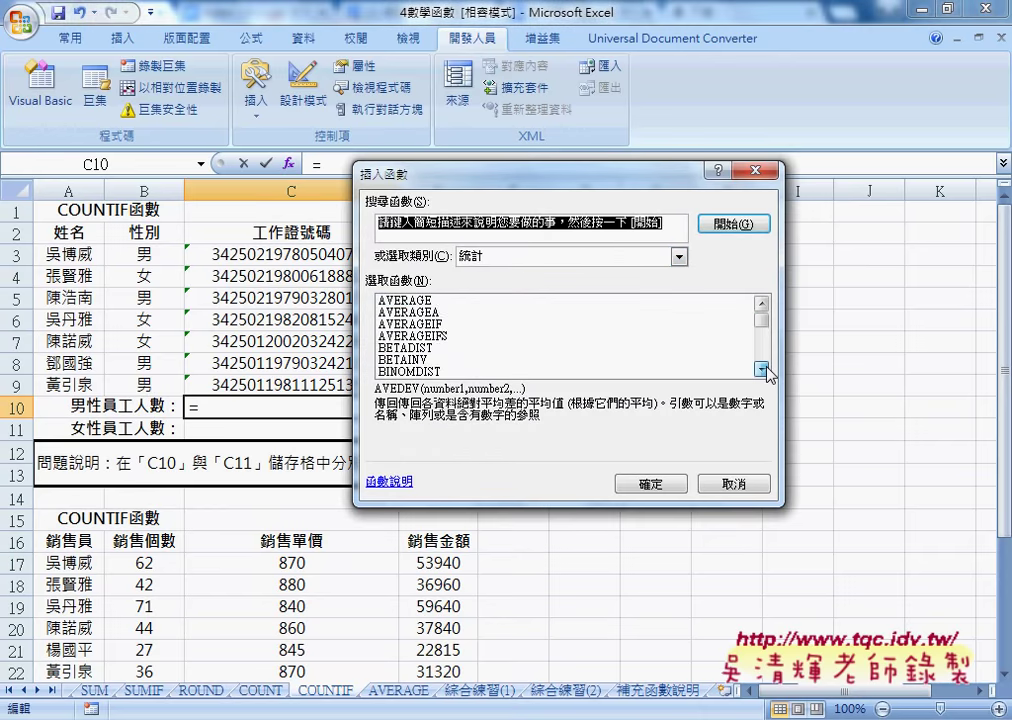
click(762, 369)
click(762, 369)
click(762, 369)
click(762, 369)
click(762, 369)
click(762, 369)
click(762, 369)
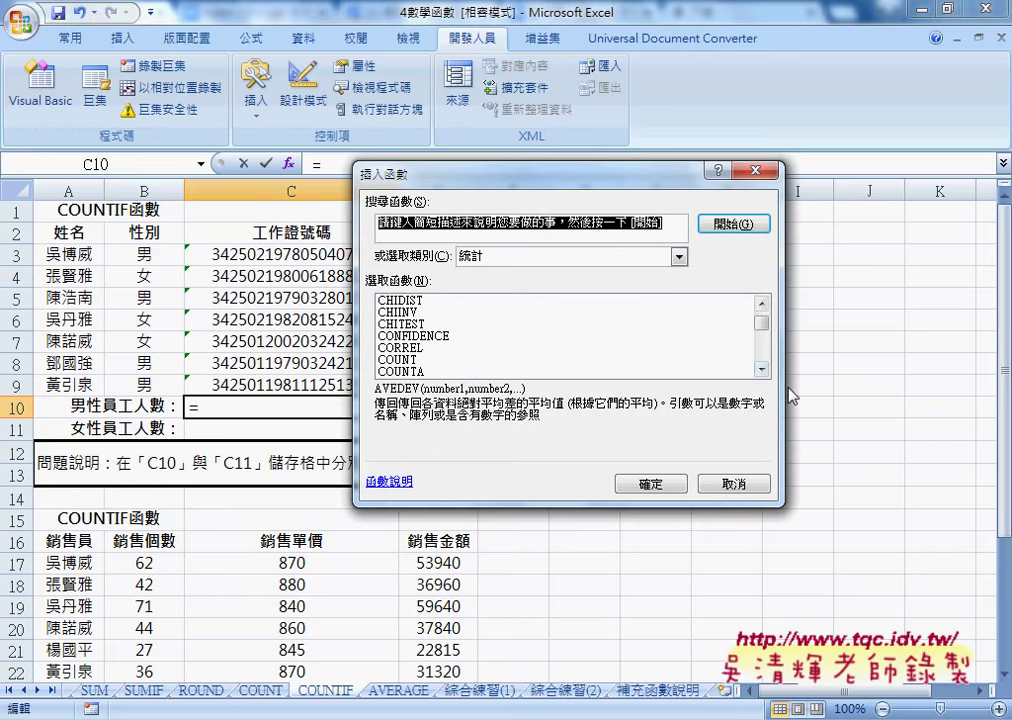
click(762, 369)
click(762, 369)
click(560, 372)
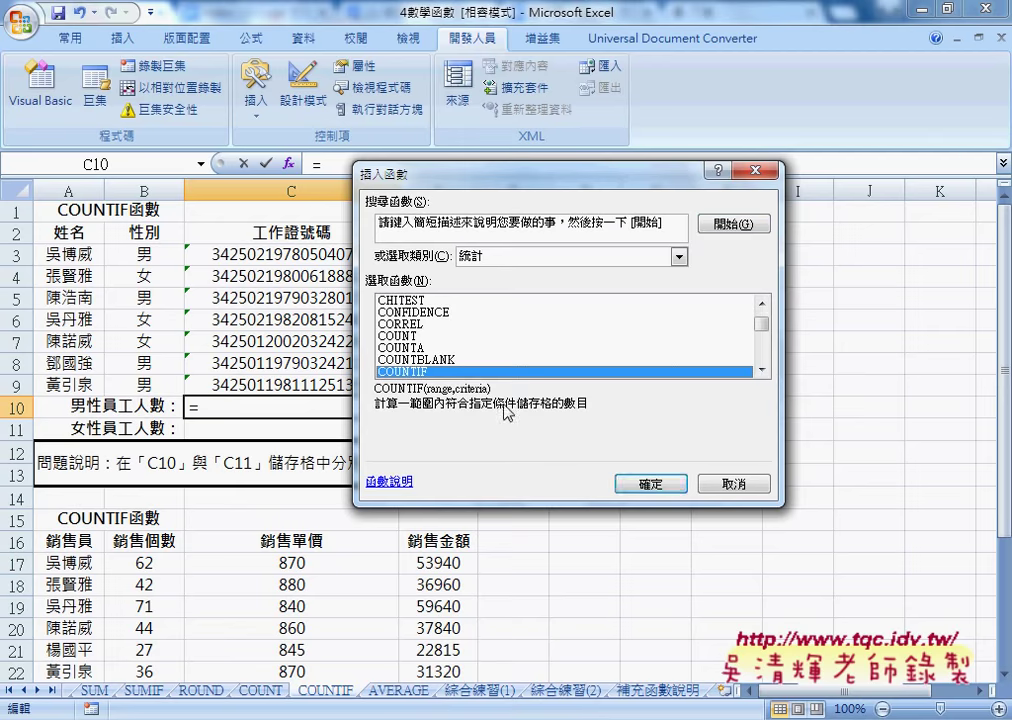
click(649, 485)
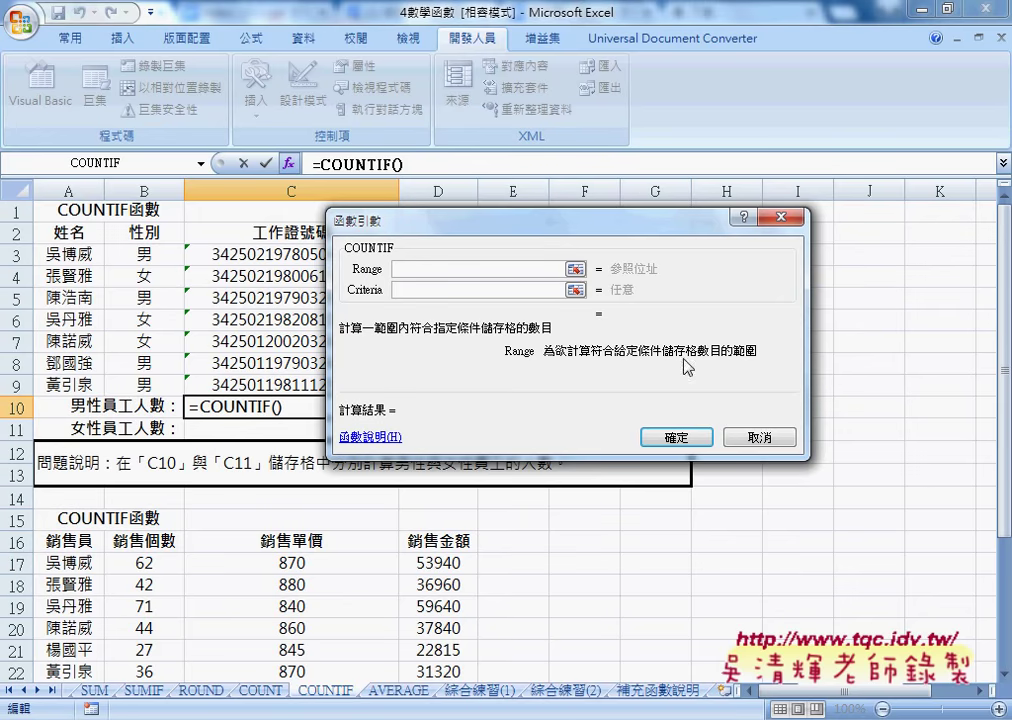
Step: Set the COUNTIF range to B3:B9 and its criteria to cell B3, and confirm the formula
drag(145, 254, 146, 388)
click(434, 290)
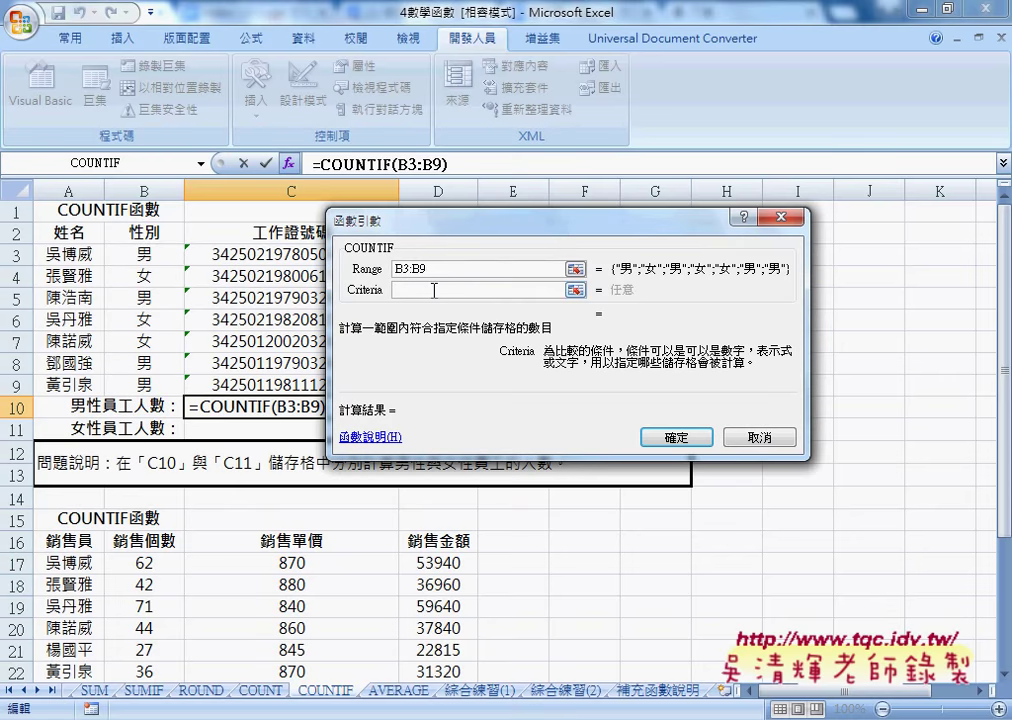
click(158, 254)
click(672, 437)
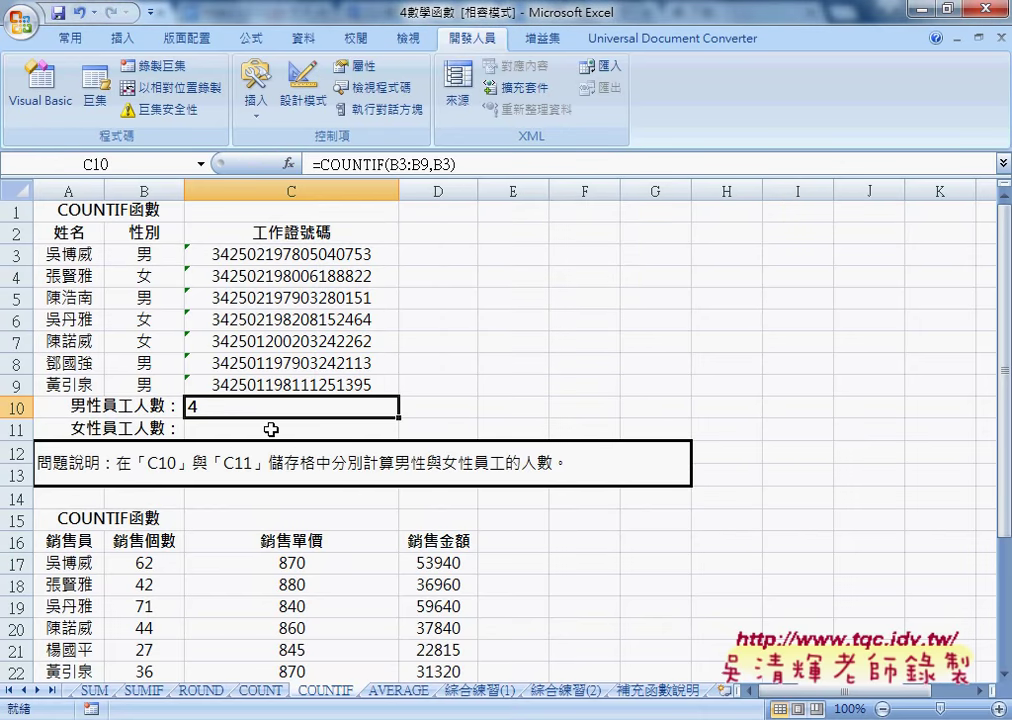
Step: Copy the whole formula text =COUNTIF(B3:B9,B3) from C10 and leave the cell's editing mode
click(316, 163)
drag(316, 163, 456, 163)
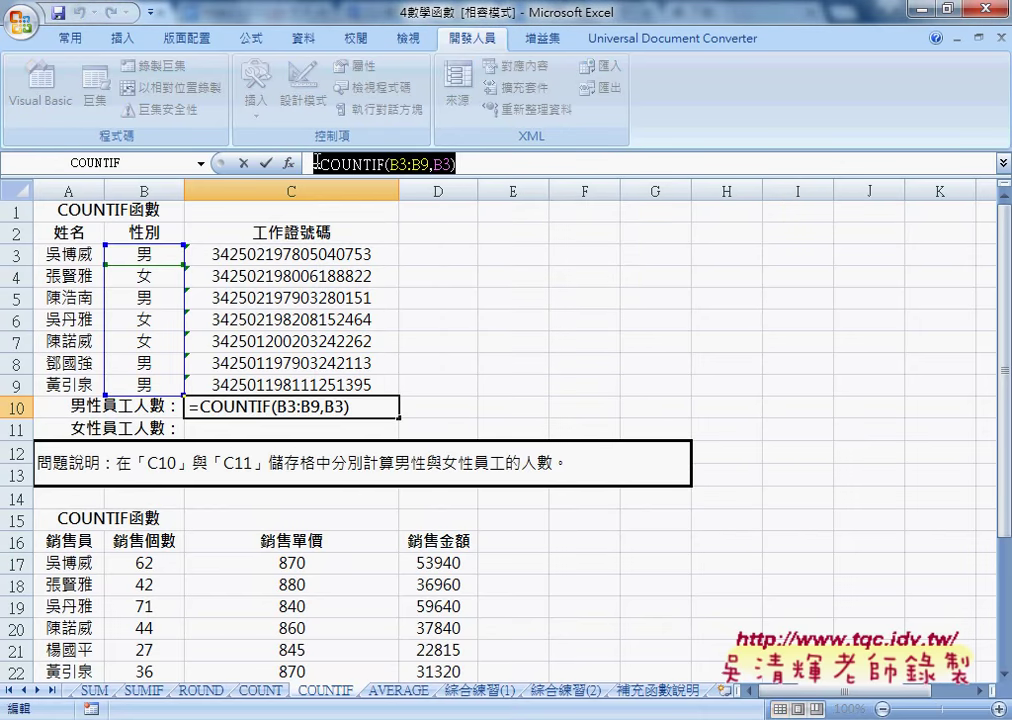
right_click(396, 167)
click(400, 201)
key(Escape)
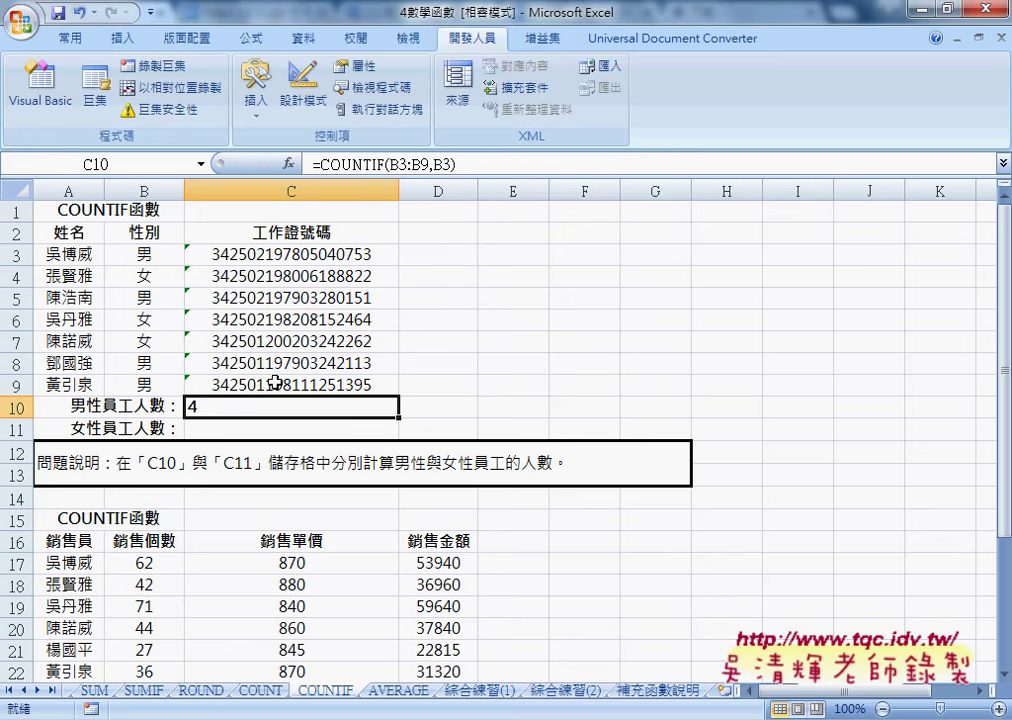
Step: Paste the copied COUNTIF formula into C11 for the female employee count, change its criteria to B4, and confirm it
click(275, 426)
right_click(440, 163)
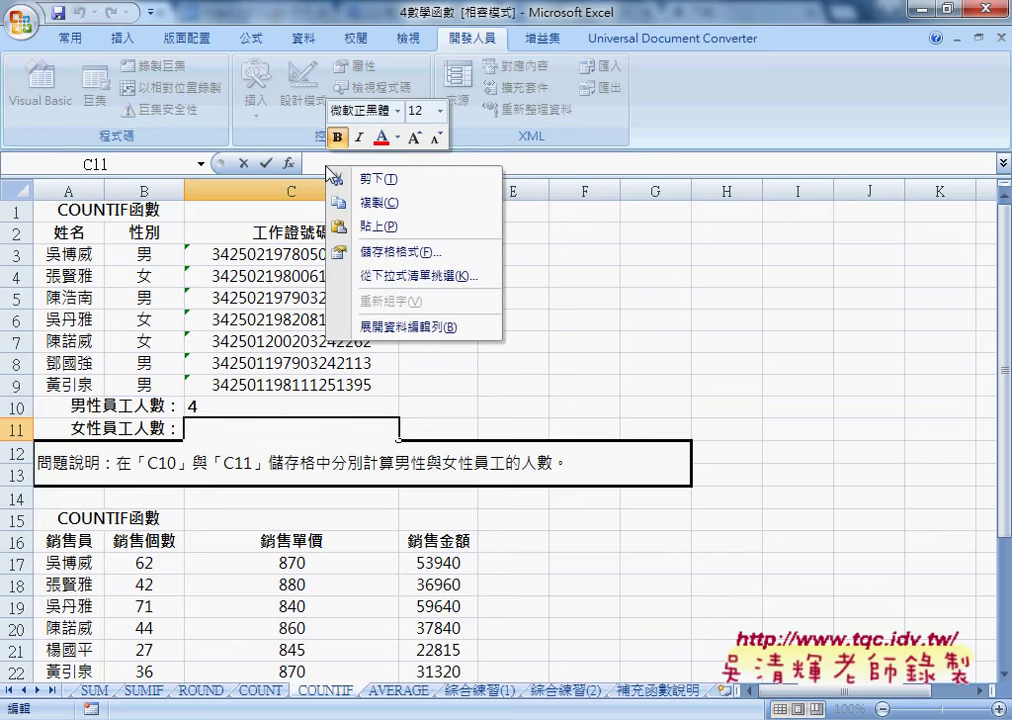
click(470, 223)
double_click(445, 164)
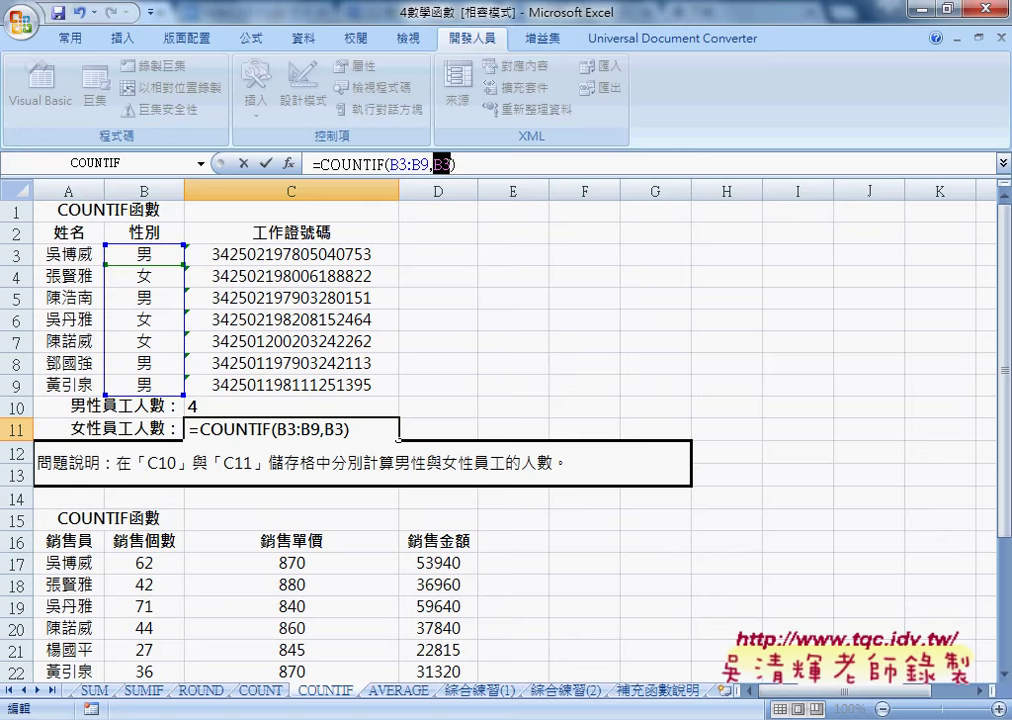
click(145, 276)
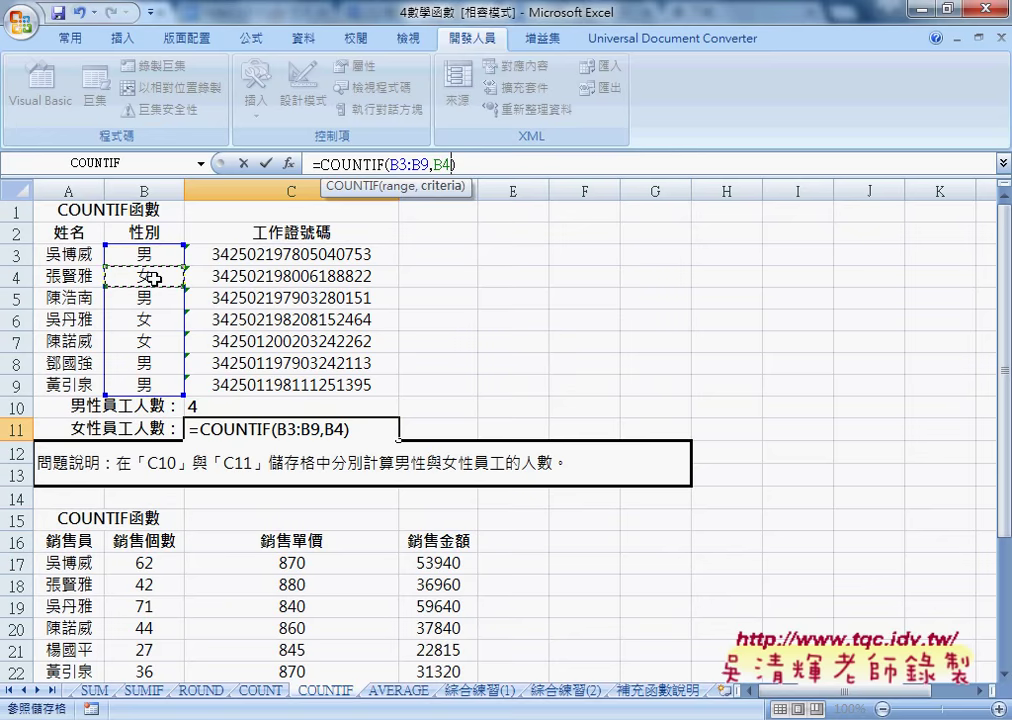
click(266, 165)
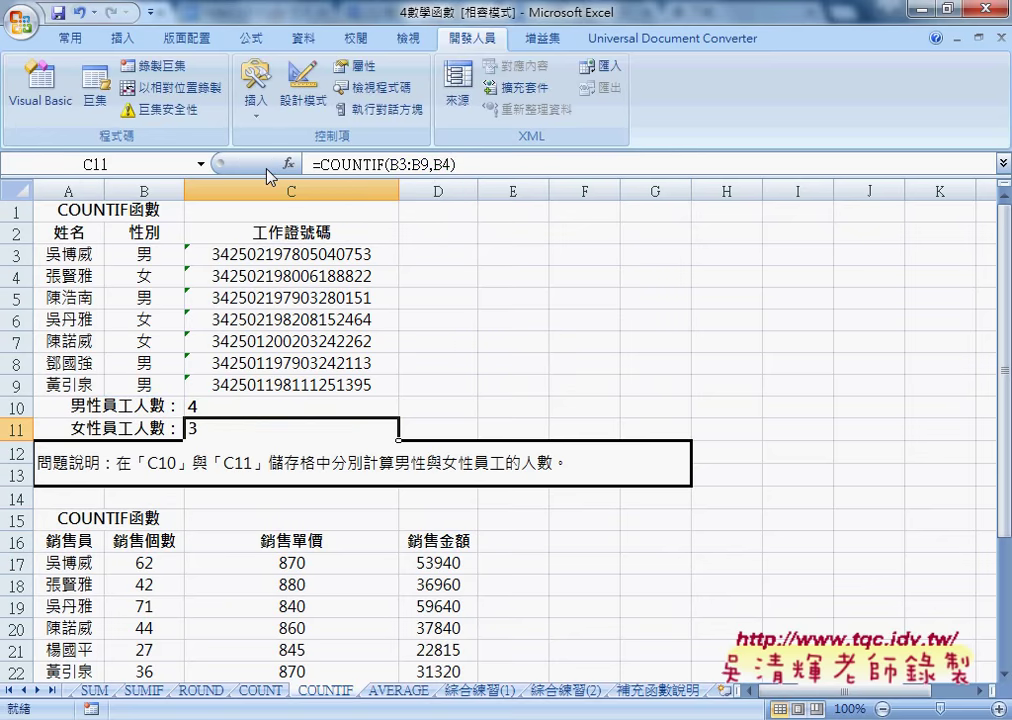
drag(145, 385, 68, 254)
Step: Start inserting the recently used COUNTIF function in D26 for the number of employees with sales above 50000
scroll(558, 355, down, 4)
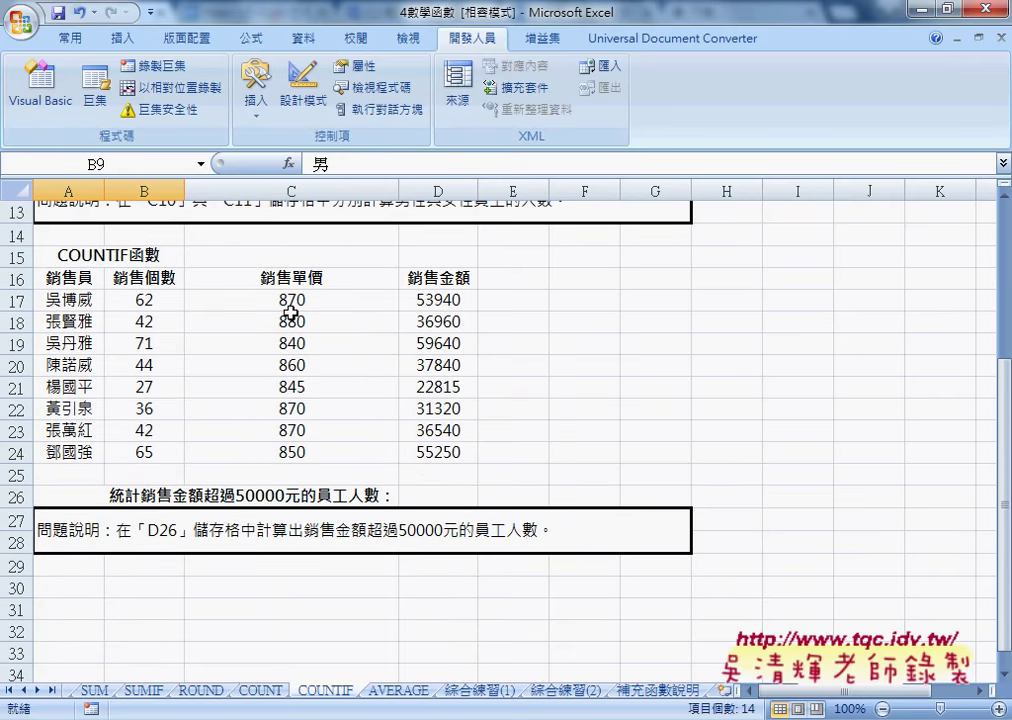
click(448, 496)
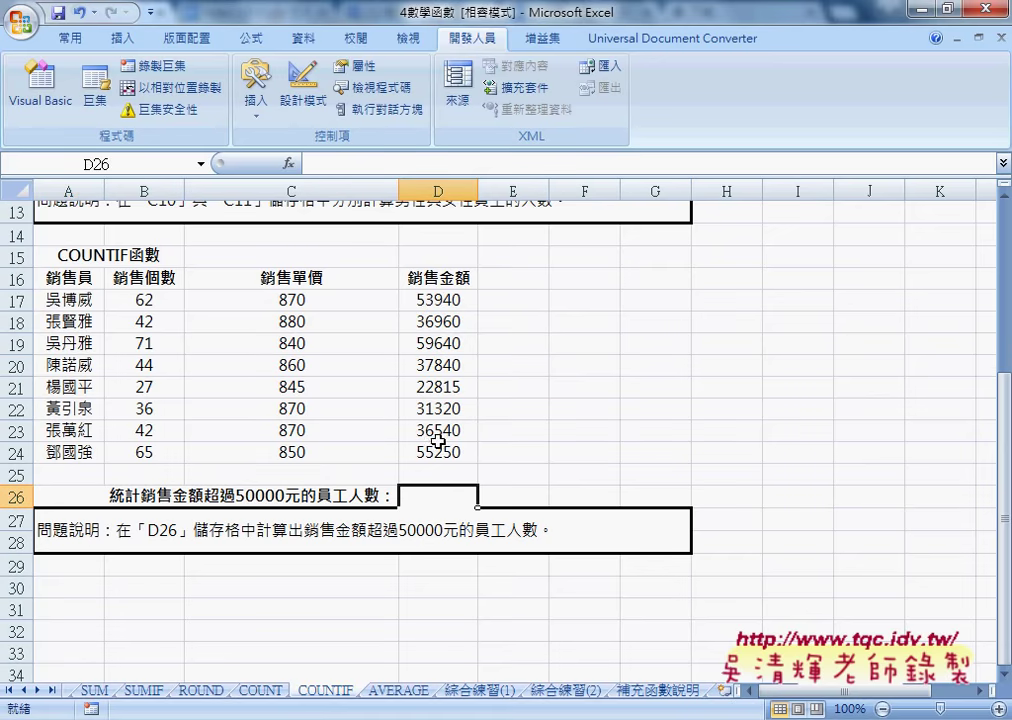
click(289, 163)
click(522, 258)
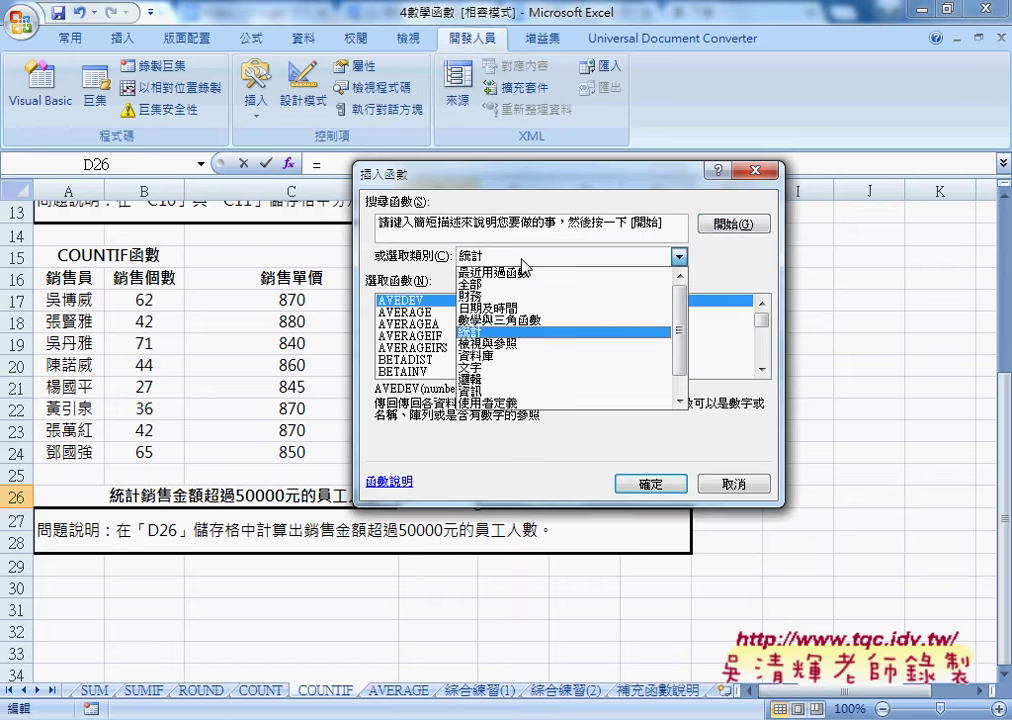
click(500, 272)
click(650, 483)
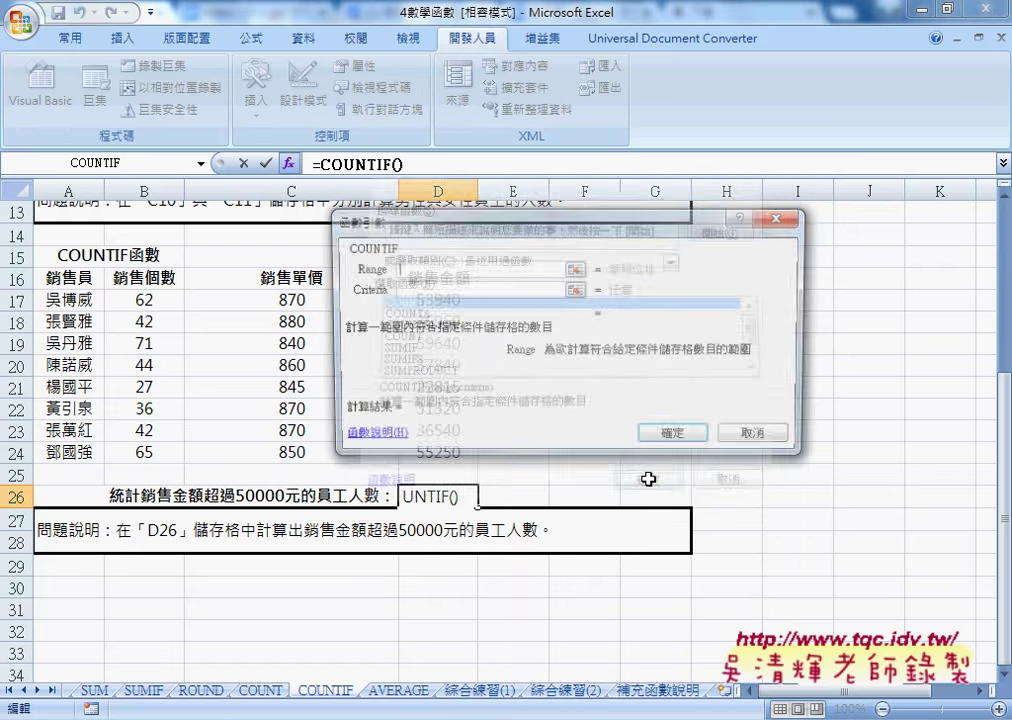
Step: Set the COUNTIF range to D17:D24 and its criteria to ">50000", and confirm the formula
drag(511, 224, 710, 228)
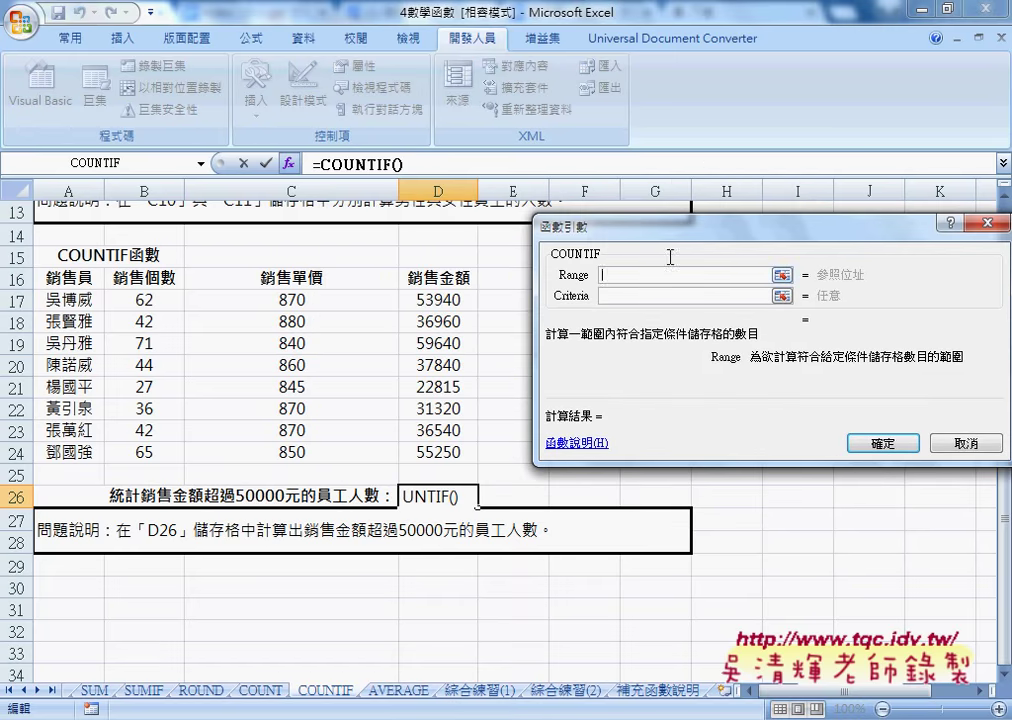
drag(438, 299, 441, 451)
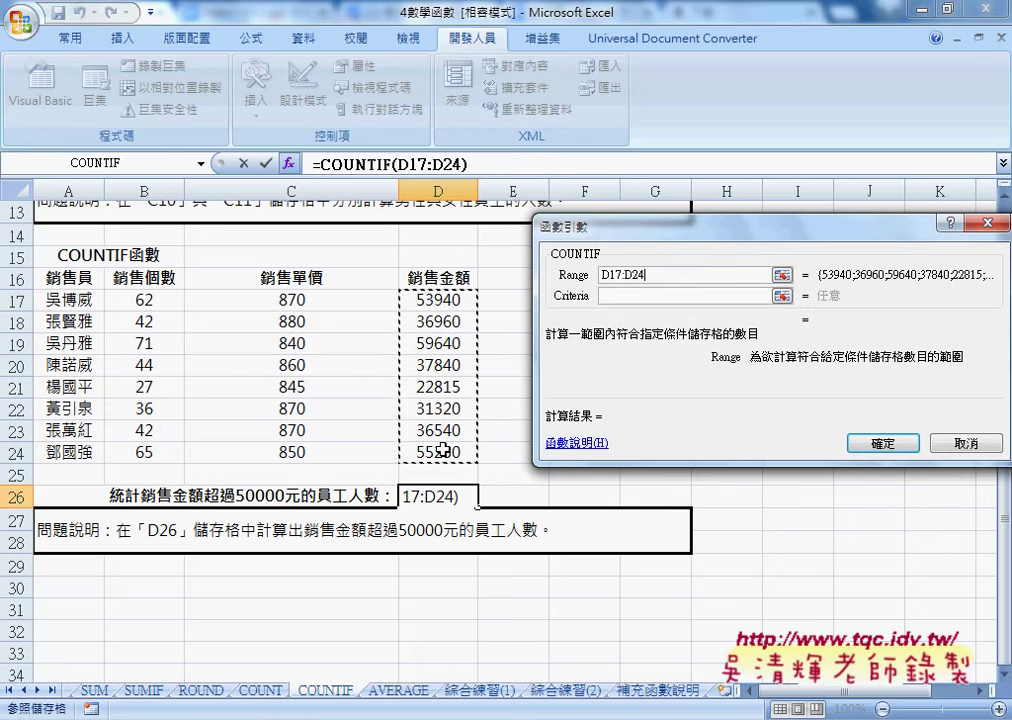
click(618, 295)
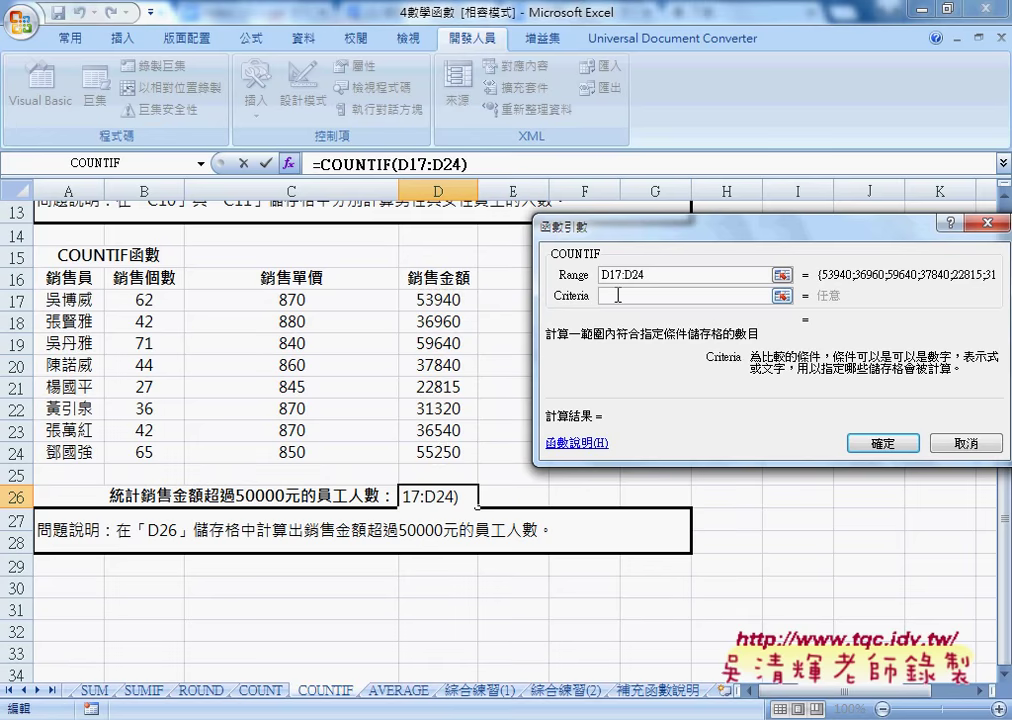
text(>5)
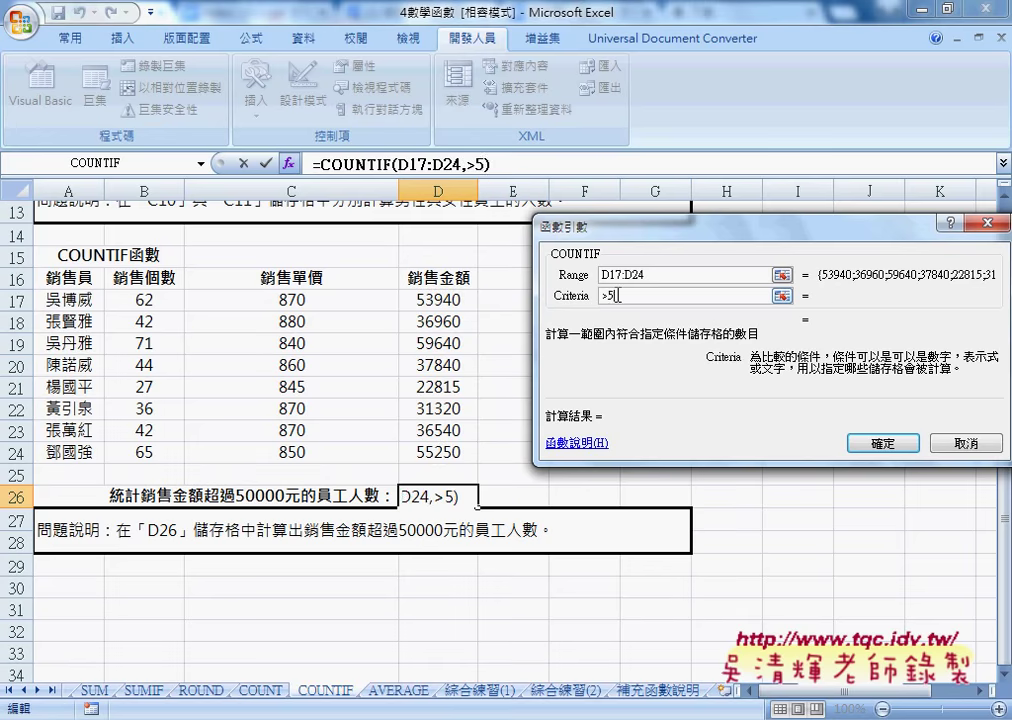
text(0000)
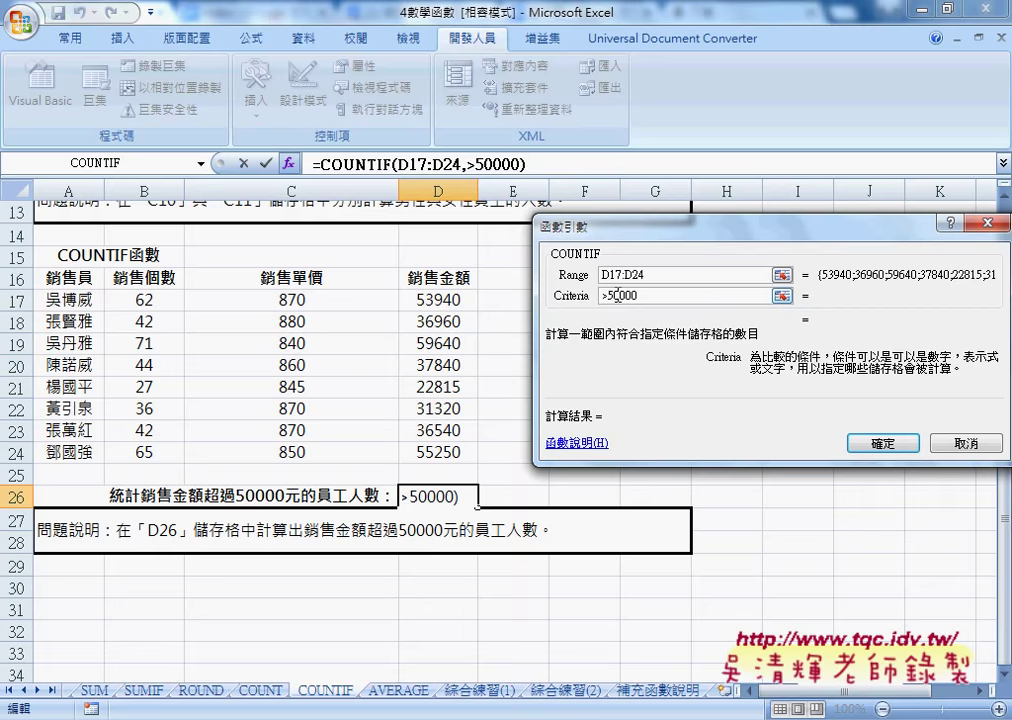
click(718, 276)
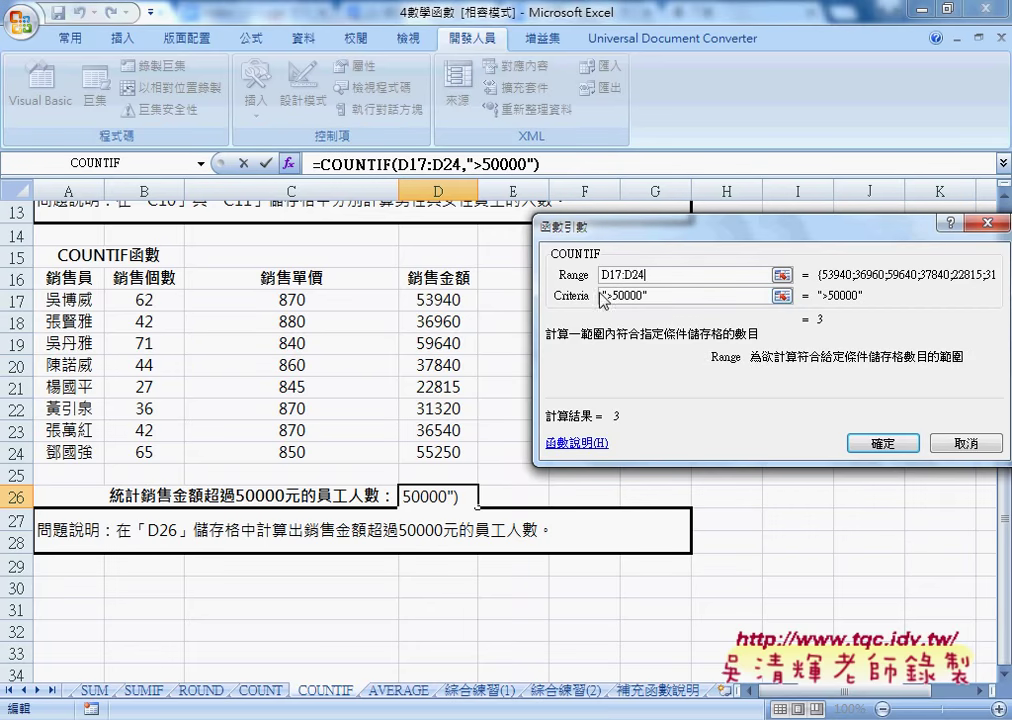
click(884, 444)
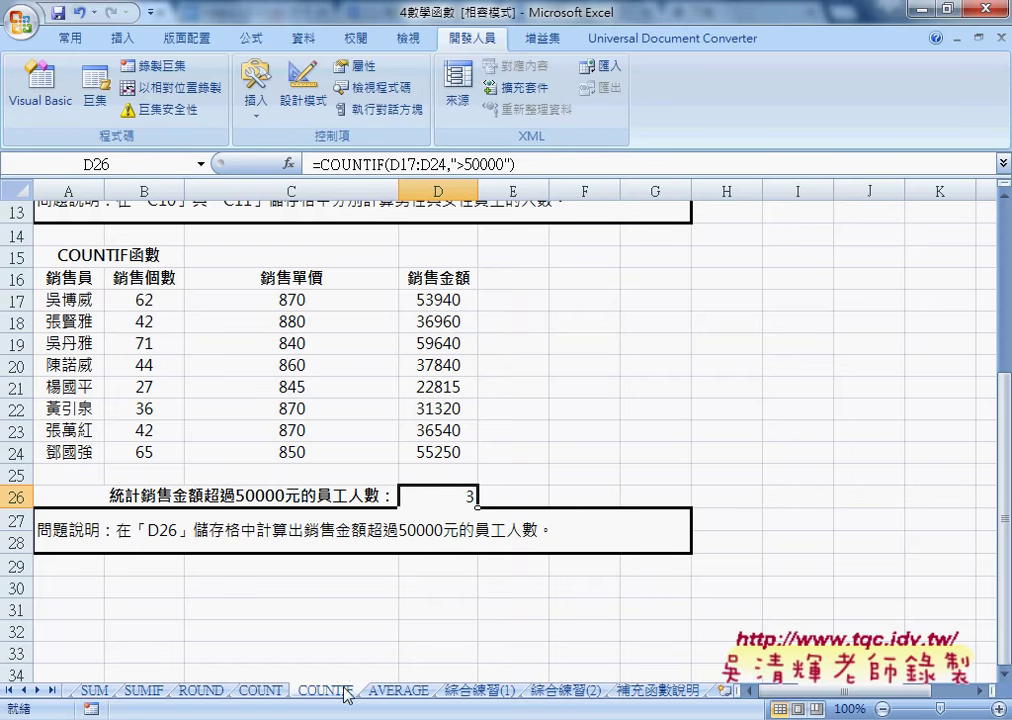
Step: Compare the COUNT worksheet with the COUNTIF worksheet, and return to the COUNTIF worksheet
click(263, 691)
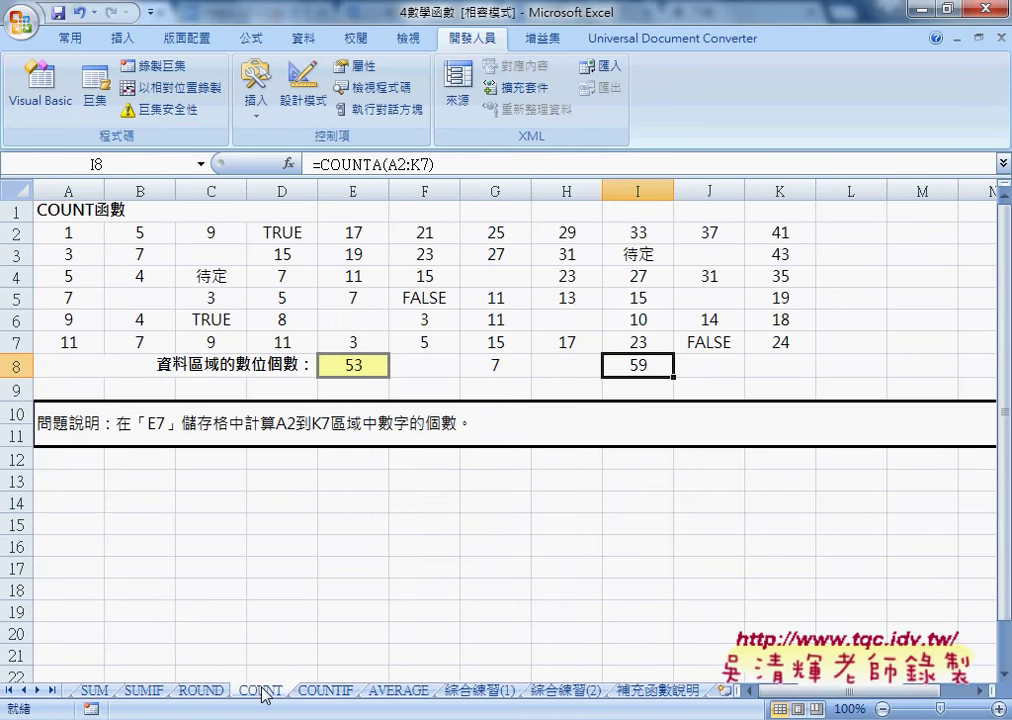
click(316, 691)
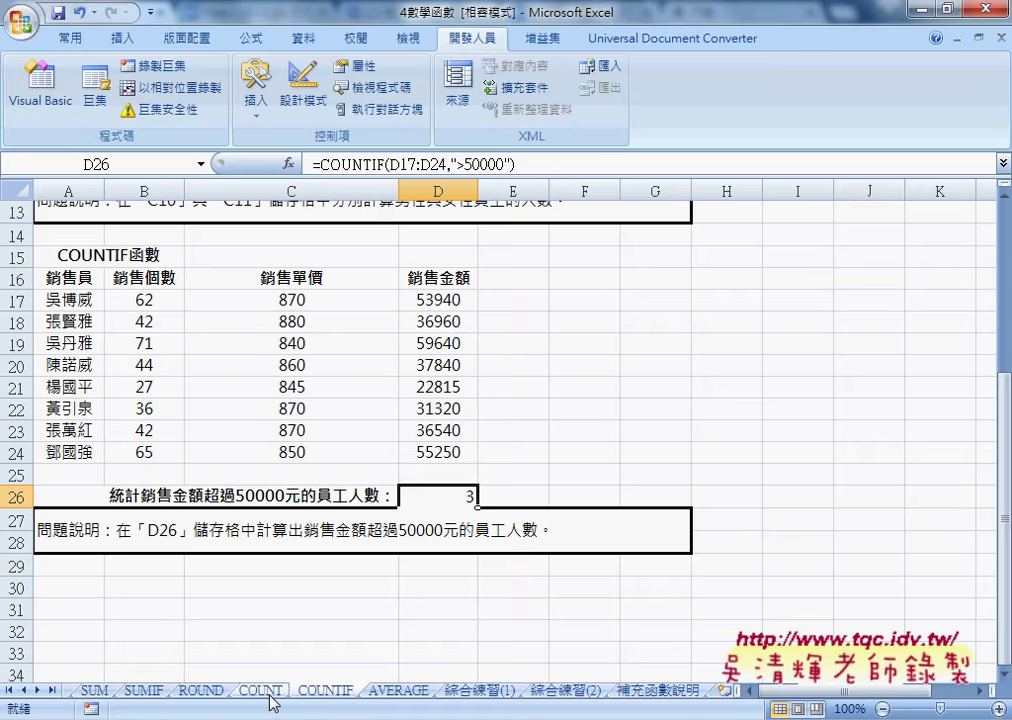
click(272, 692)
click(326, 691)
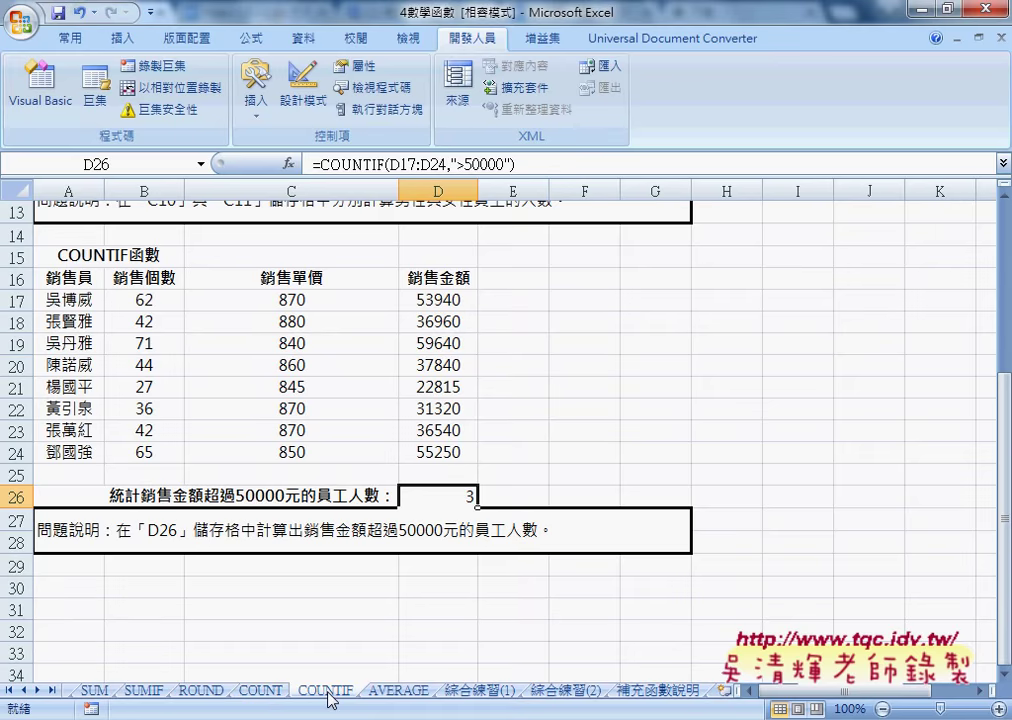
Step: Switch to the workbook 範例_COUNTIF樂透彩中獎機率統計 and review the number and 101年機率 columns on its 統計分析 worksheet
click(663, 712)
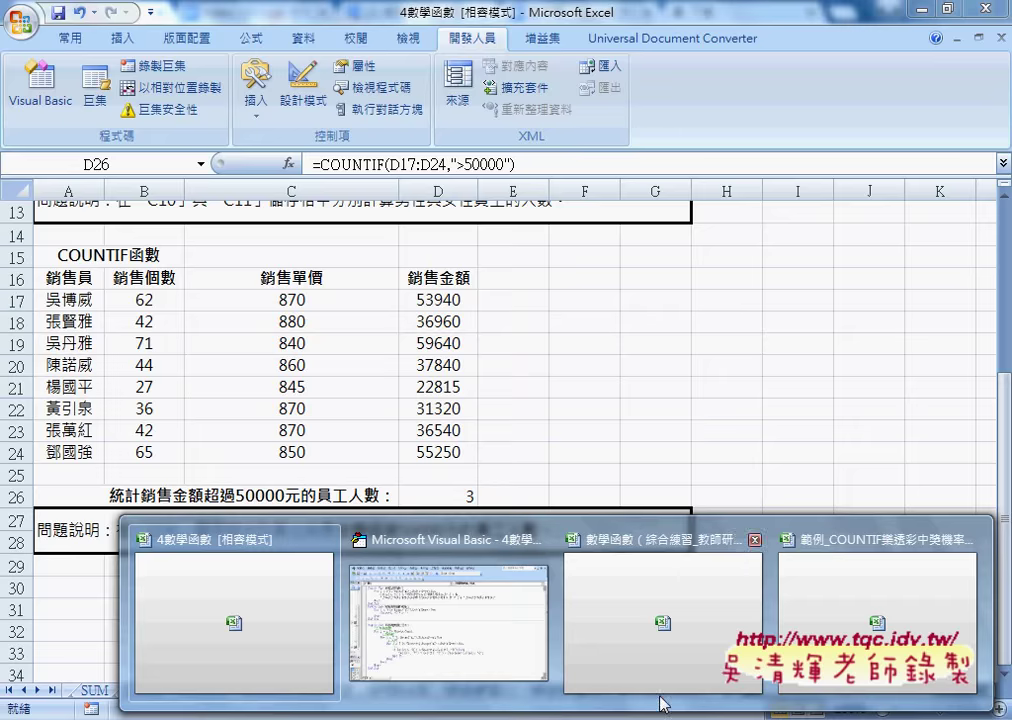
click(838, 592)
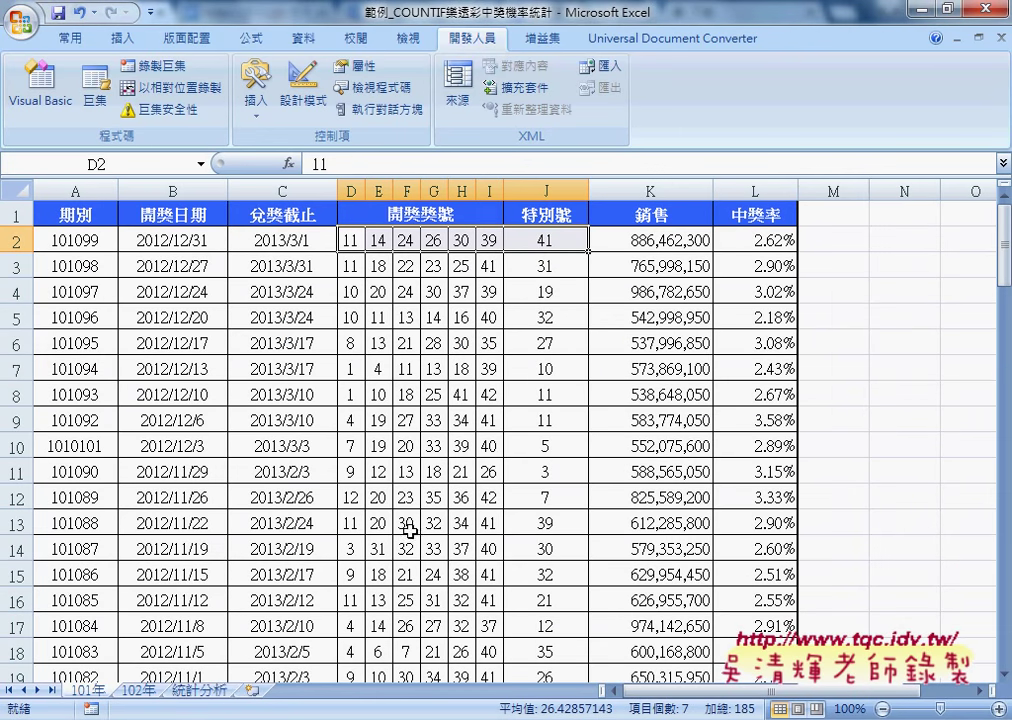
click(197, 690)
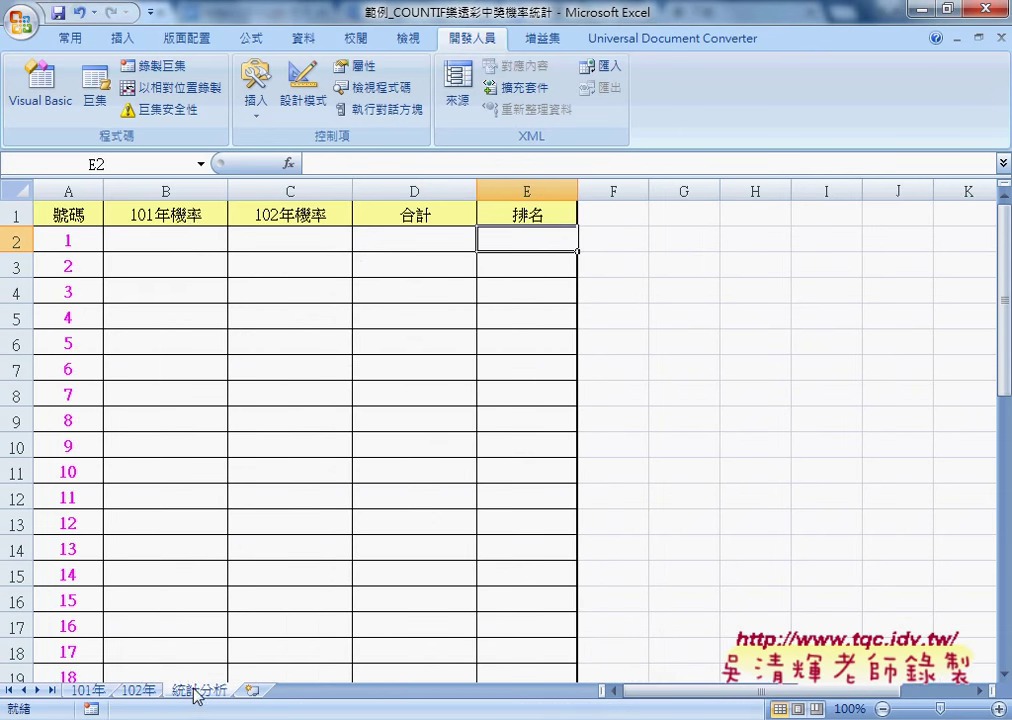
click(182, 237)
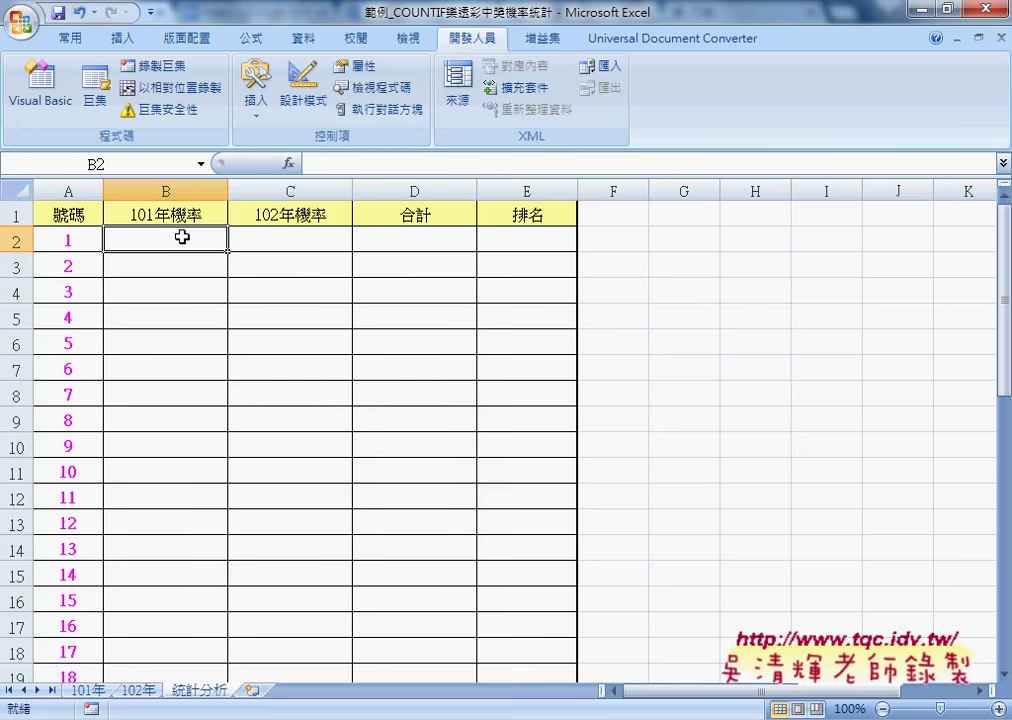
click(76, 240)
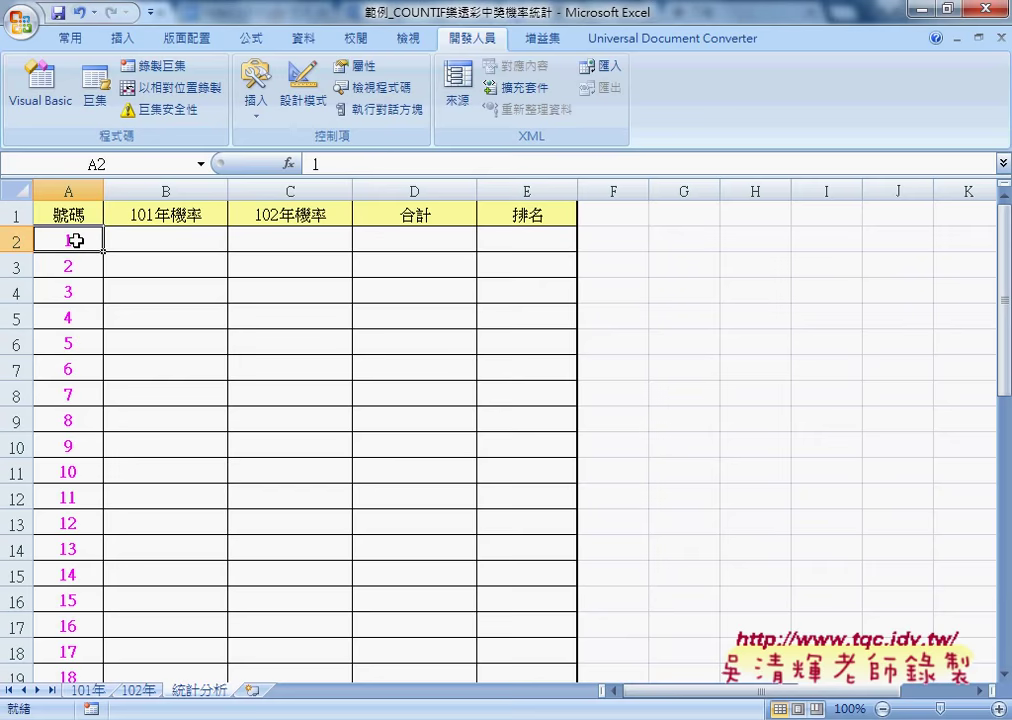
click(141, 240)
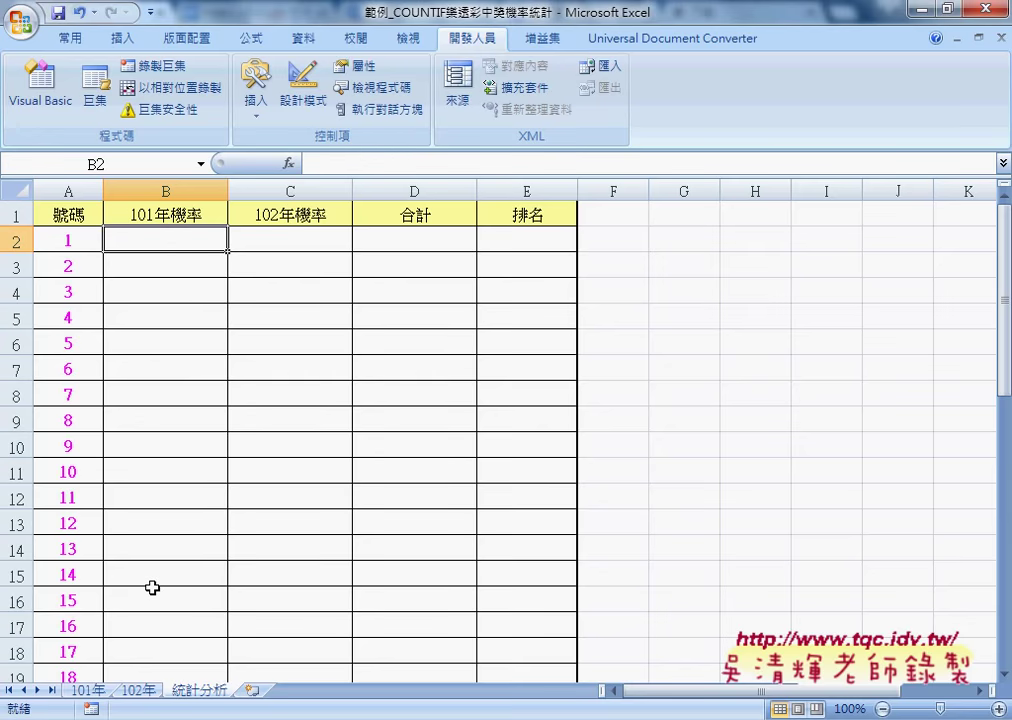
Step: Define the name 開獎91 for the winning and special numbers in D2:J100 on the 101年 worksheet
click(88, 690)
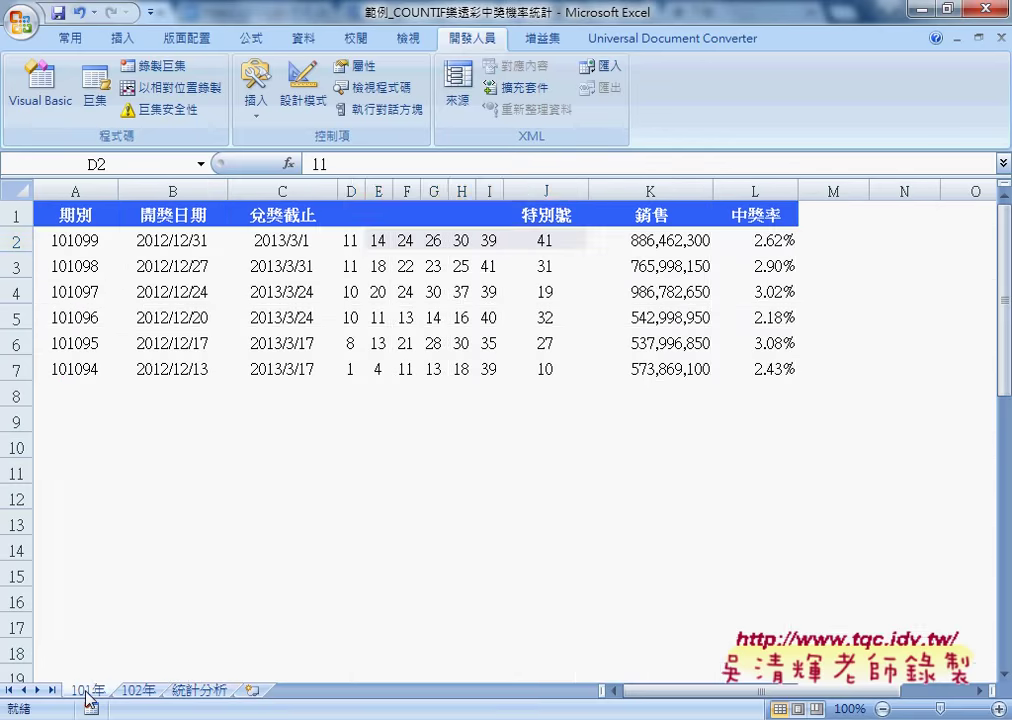
click(349, 239)
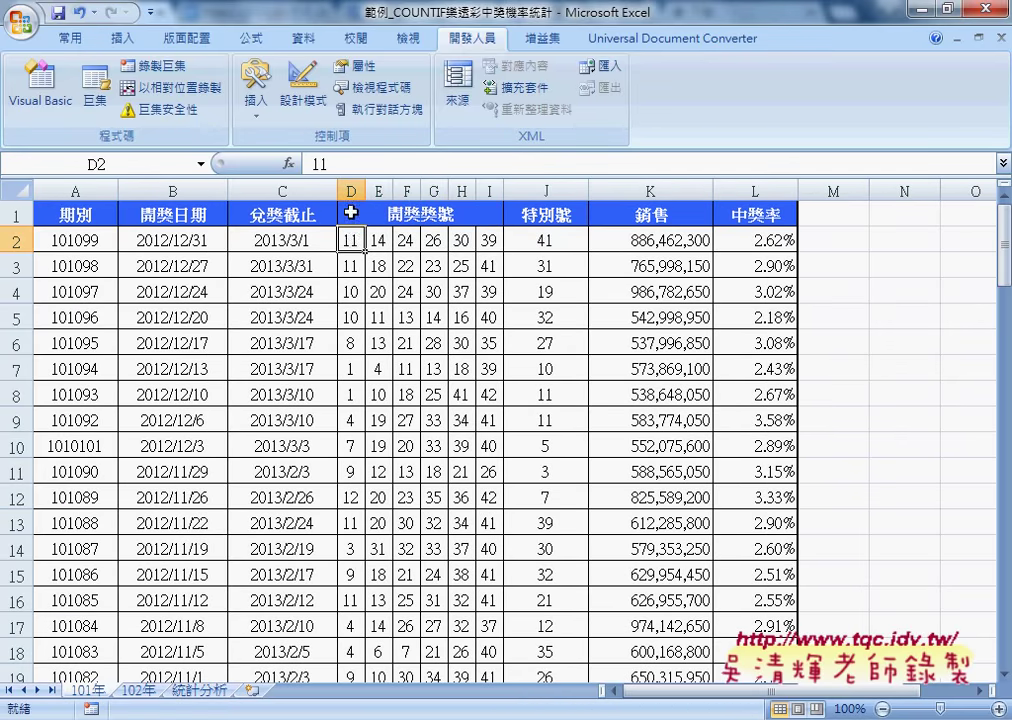
drag(349, 239, 520, 247)
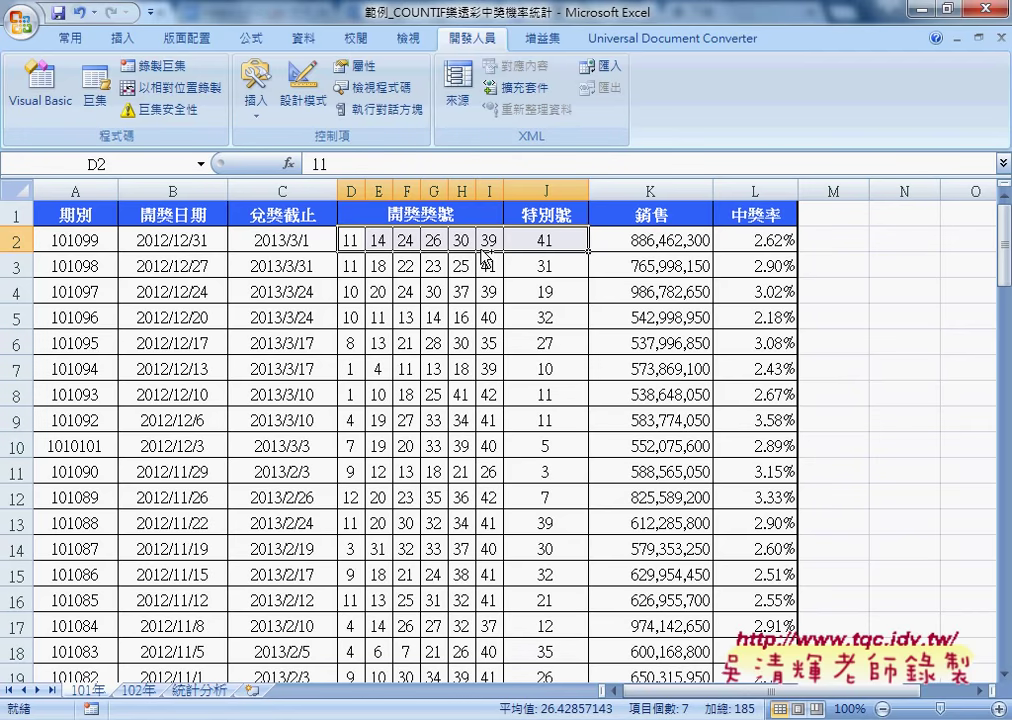
key(ctrl+shift+Down)
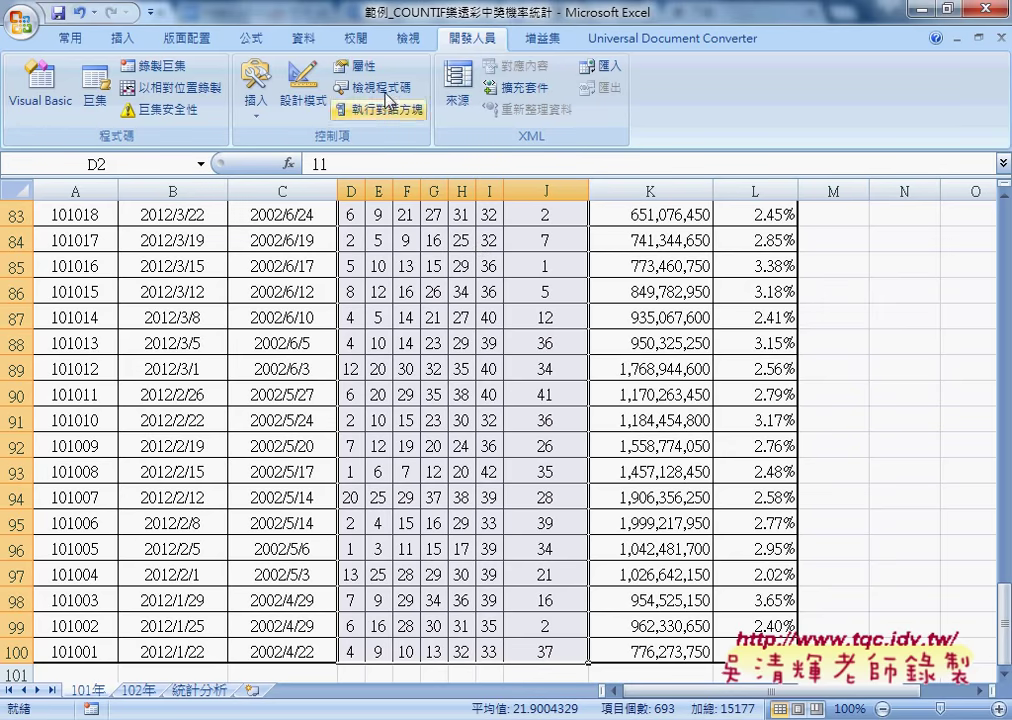
click(261, 41)
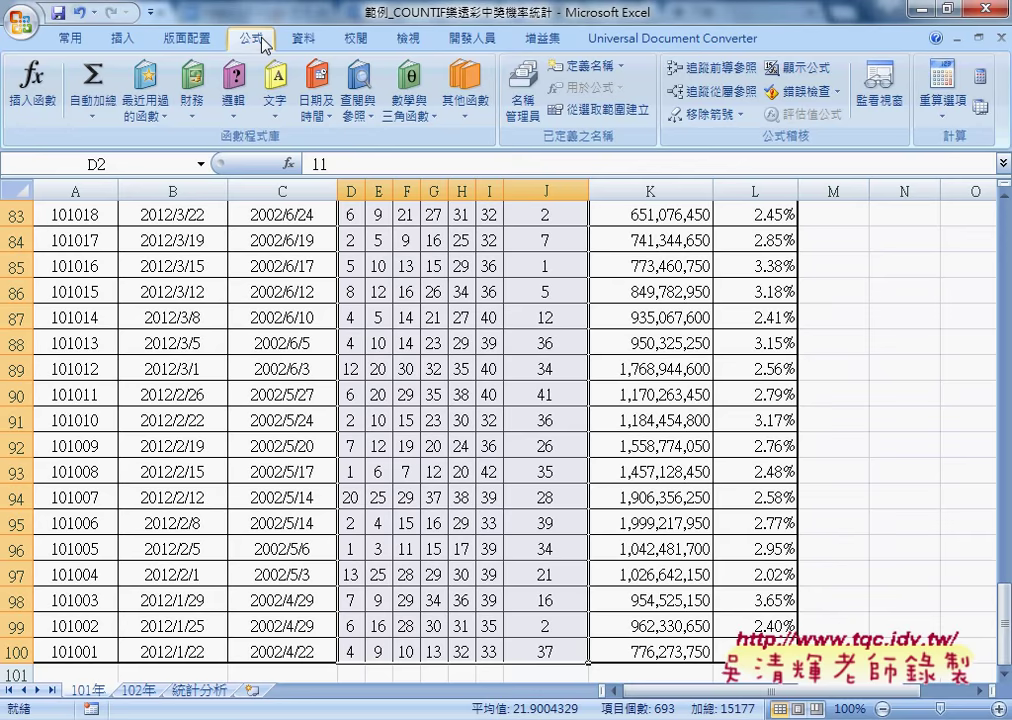
click(577, 72)
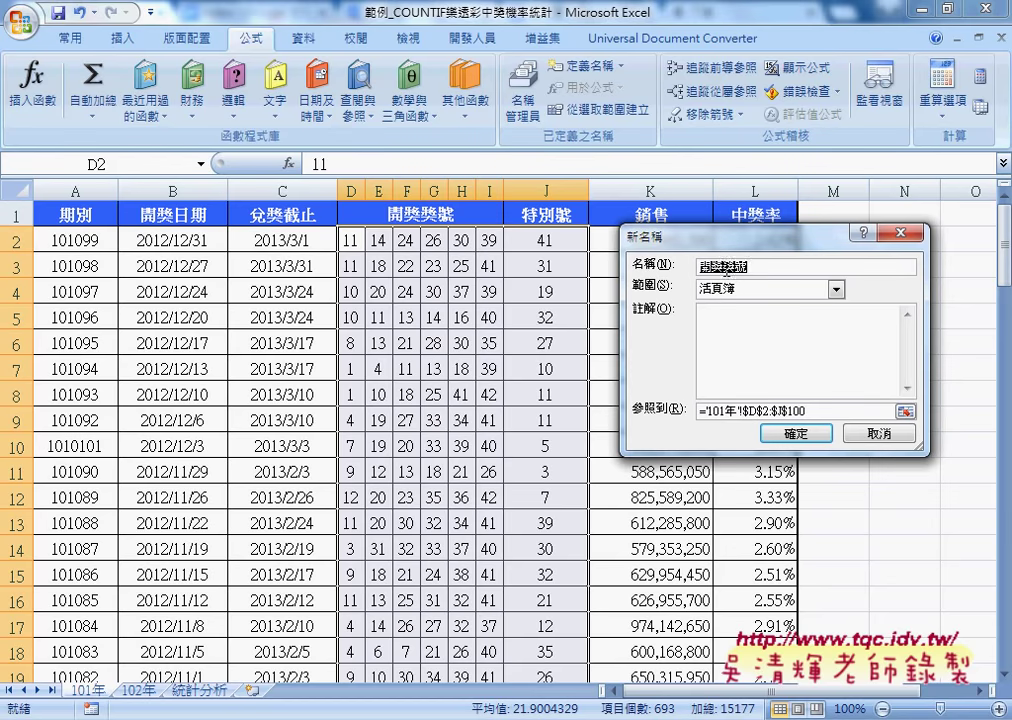
drag(745, 267, 760, 265)
text(91)
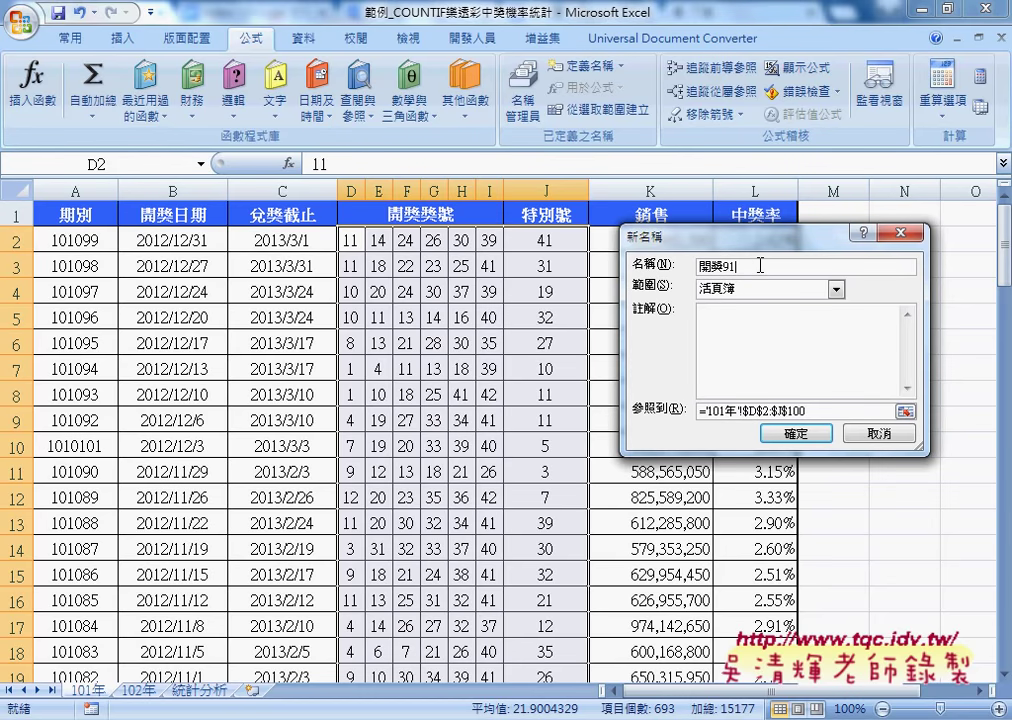
key(Return)
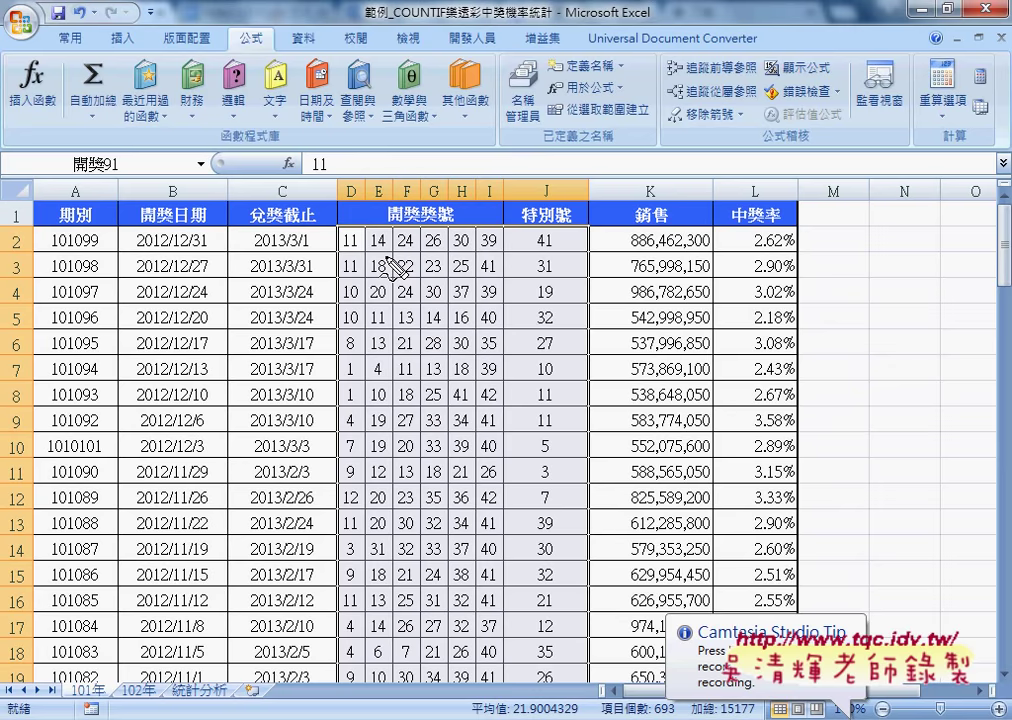
Step: Check the defined name assigned to the selected lottery number range on the 101年 worksheet
mouse_move(100, 148)
mouse_down()
mouse_move(52, 163)
mouse_move(133, 160)
mouse_move(323, 190)
mouse_move(342, 208)
mouse_move(347, 238)
mouse_up()
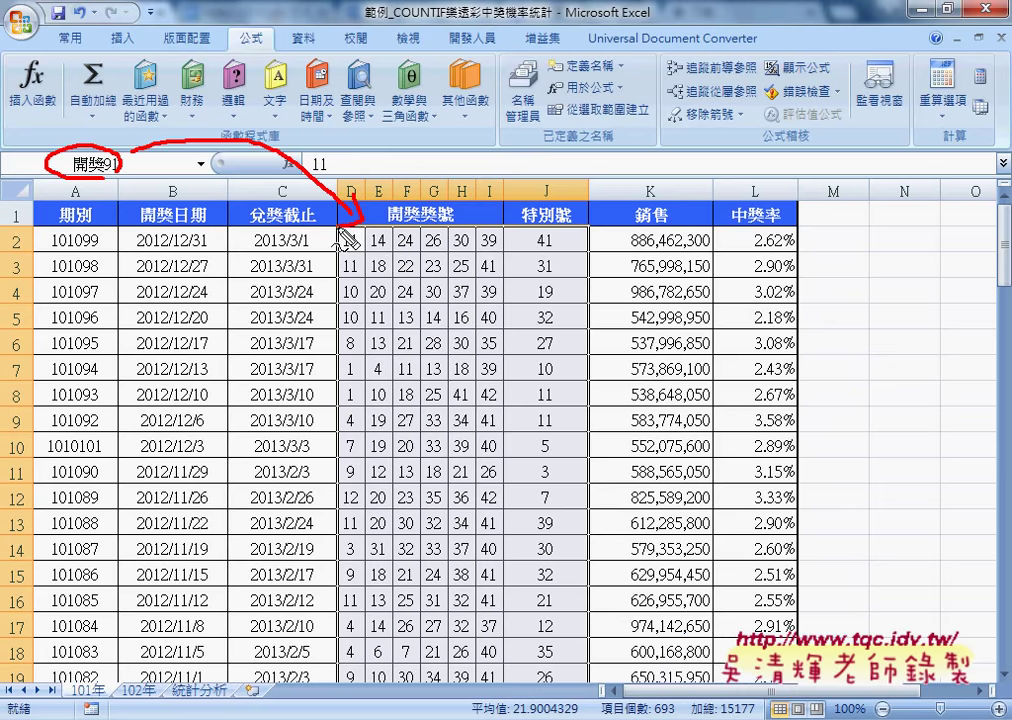
key(Escape)
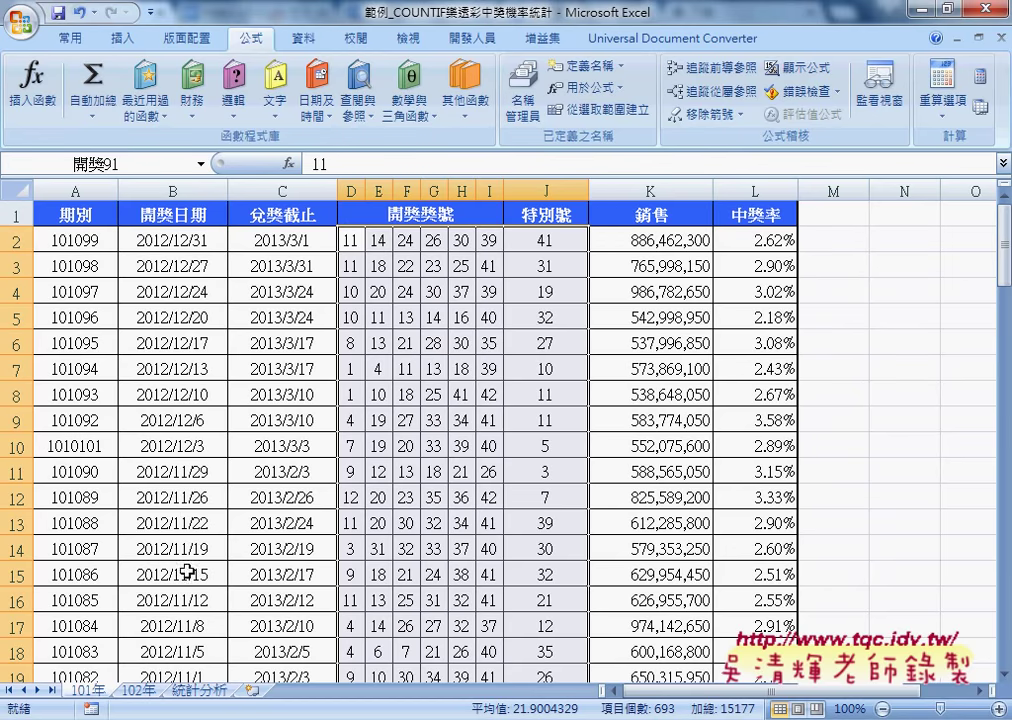
click(86, 164)
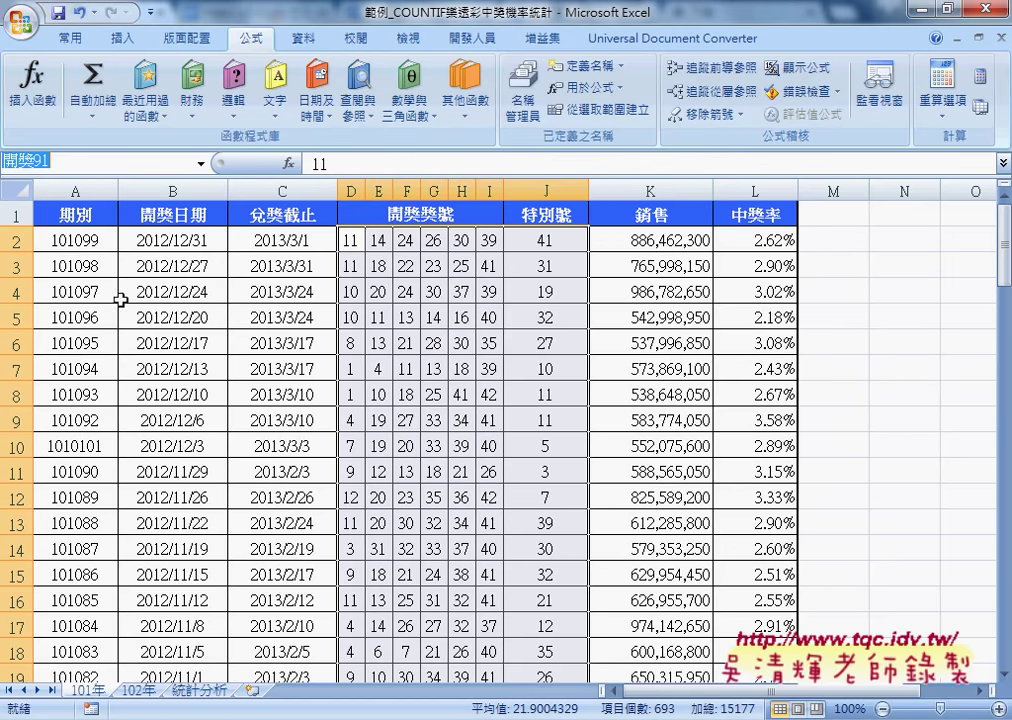
Step: Assign the name 開獎101 to the selected lottery number range D2:J100 on the 101年 worksheet
click(37, 165)
drag(37, 165, 87, 162)
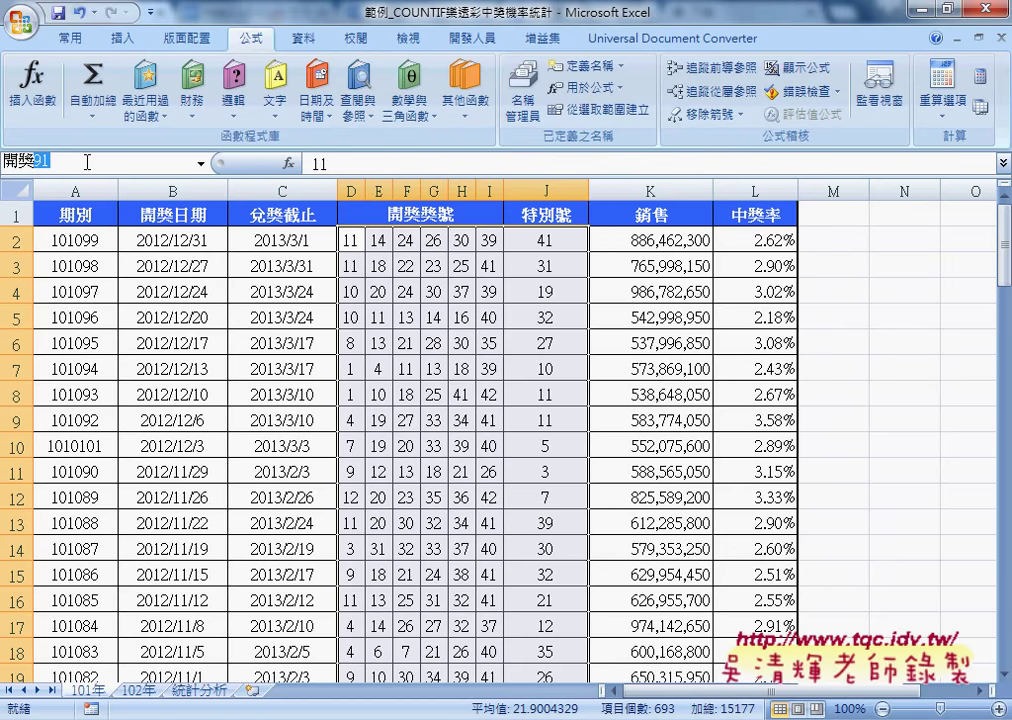
text(101)
key(Return)
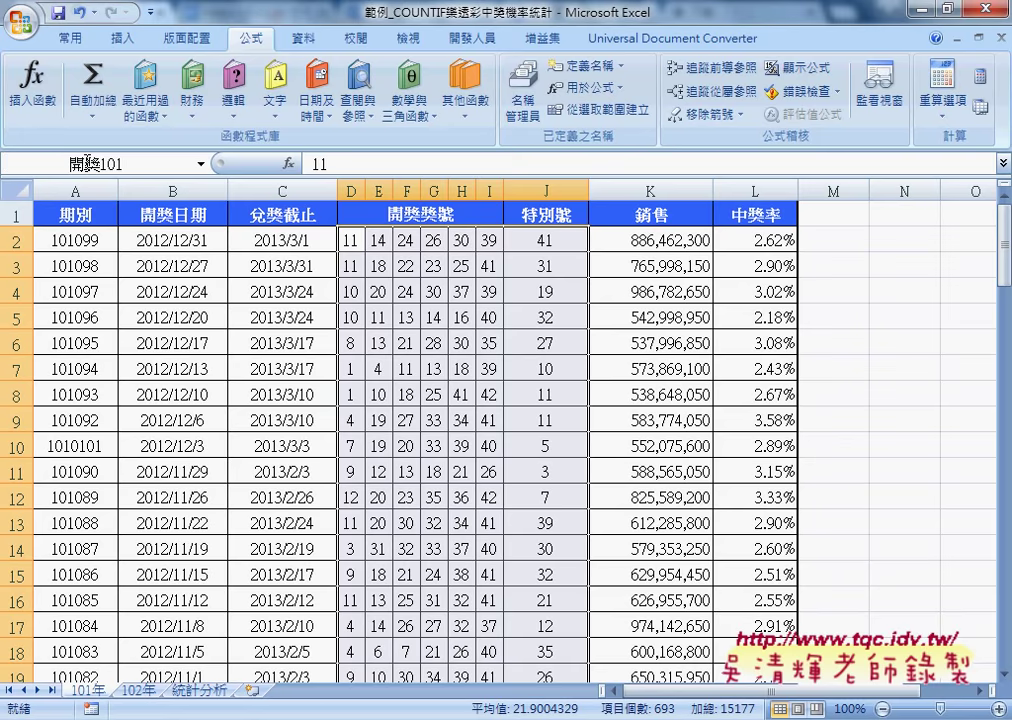
Step: Define the name 開獎102 for the winning and special numbers in D2:J105 on the 102年 worksheet
click(138, 690)
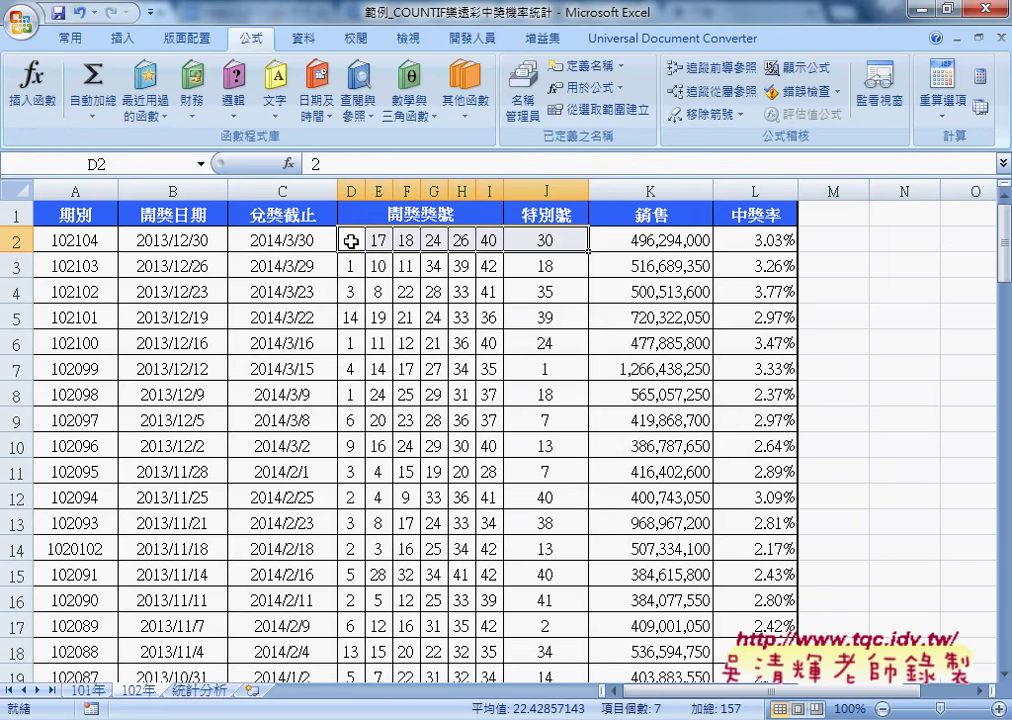
key(ctrl+shift+Down)
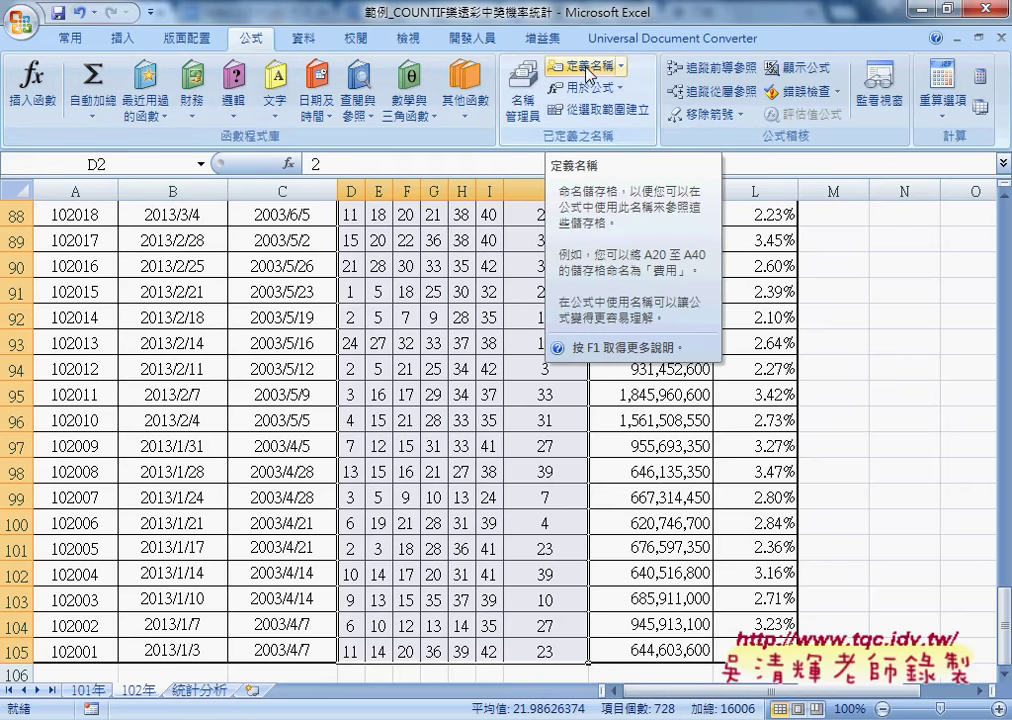
click(113, 165)
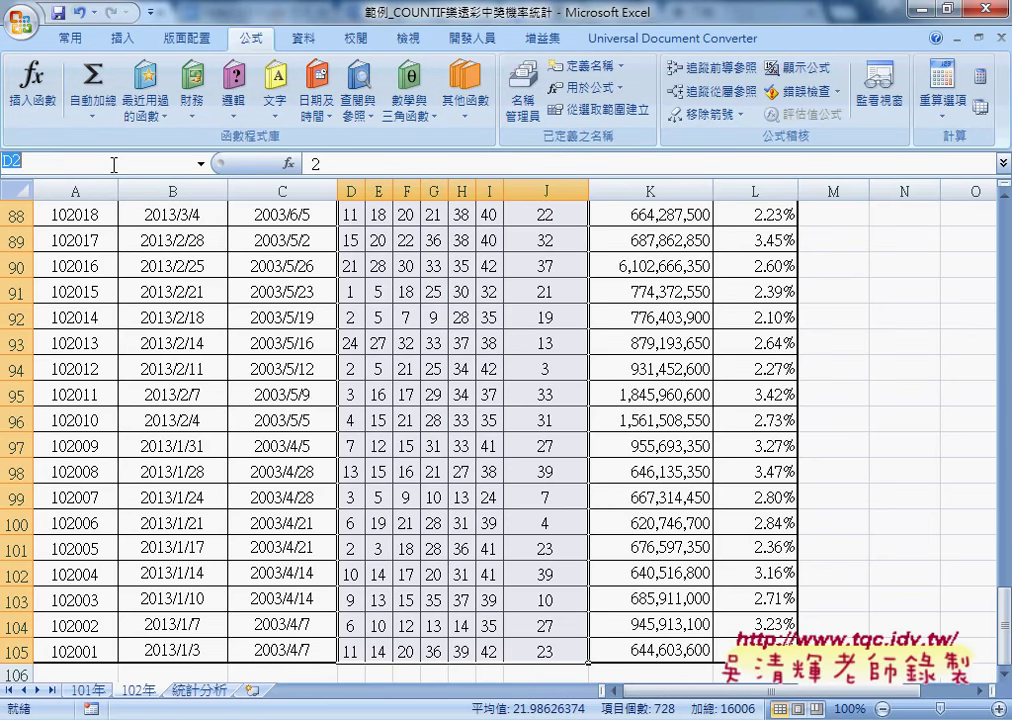
text(開獎102)
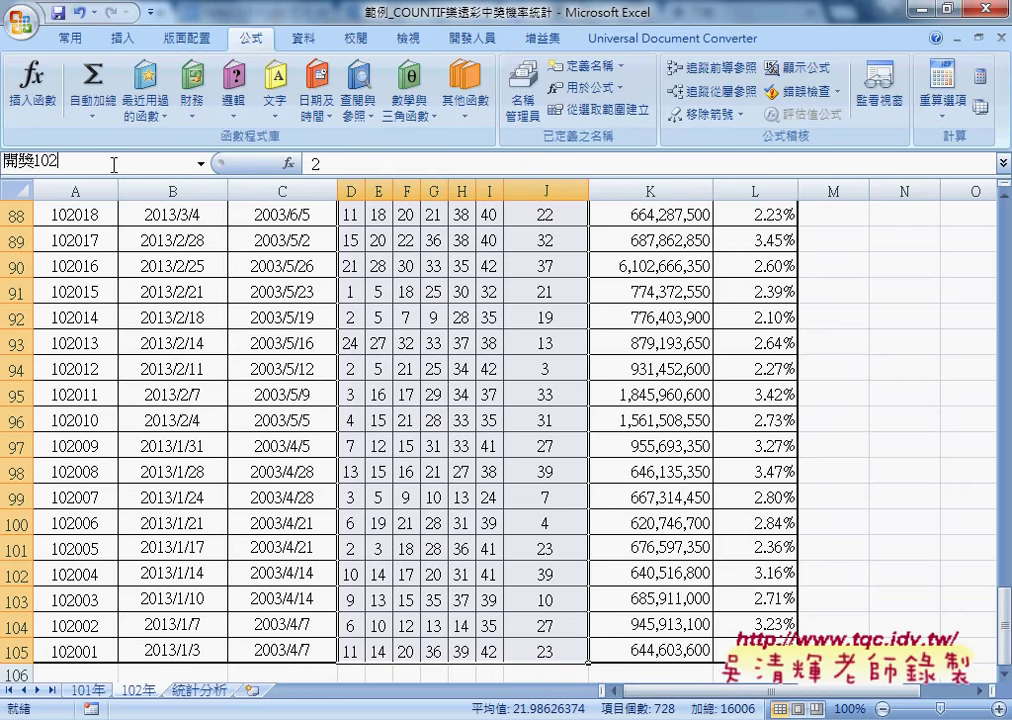
key(Return)
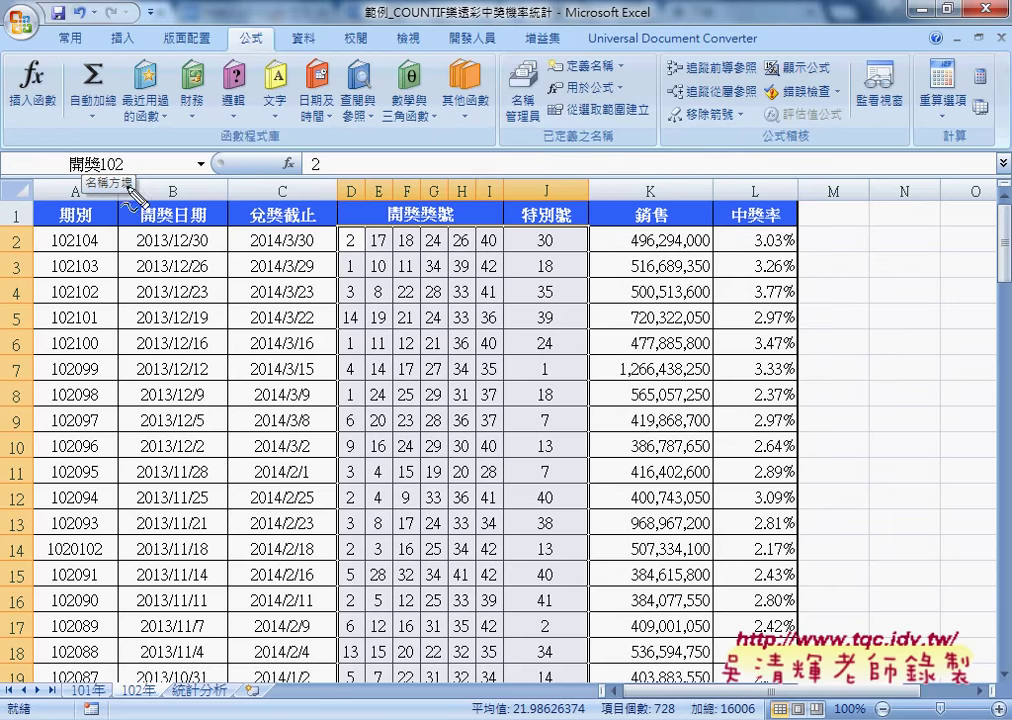
mouse_move(118, 152)
mouse_down()
mouse_move(70, 180)
mouse_move(135, 160)
mouse_up()
mouse_move(258, 203)
mouse_down()
mouse_move(335, 226)
mouse_move(150, 180)
mouse_move(179, 164)
mouse_up()
drag(184, 164, 195, 163)
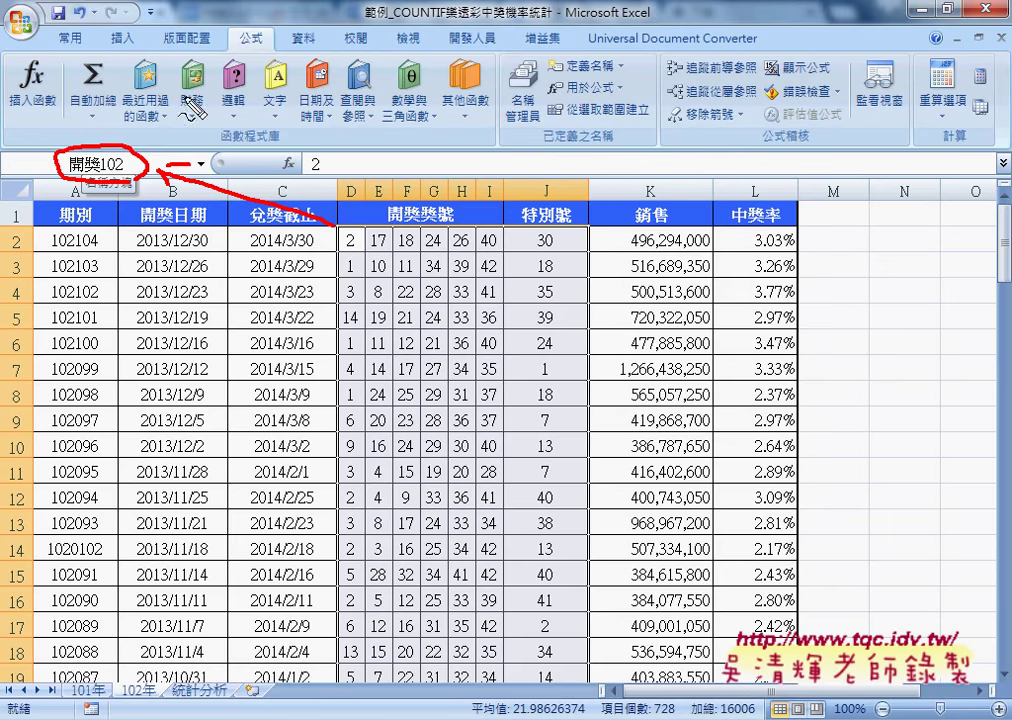
drag(190, 103, 210, 102)
mouse_move(191, 104)
mouse_down()
mouse_move(188, 128)
mouse_move(205, 114)
mouse_move(228, 121)
mouse_up()
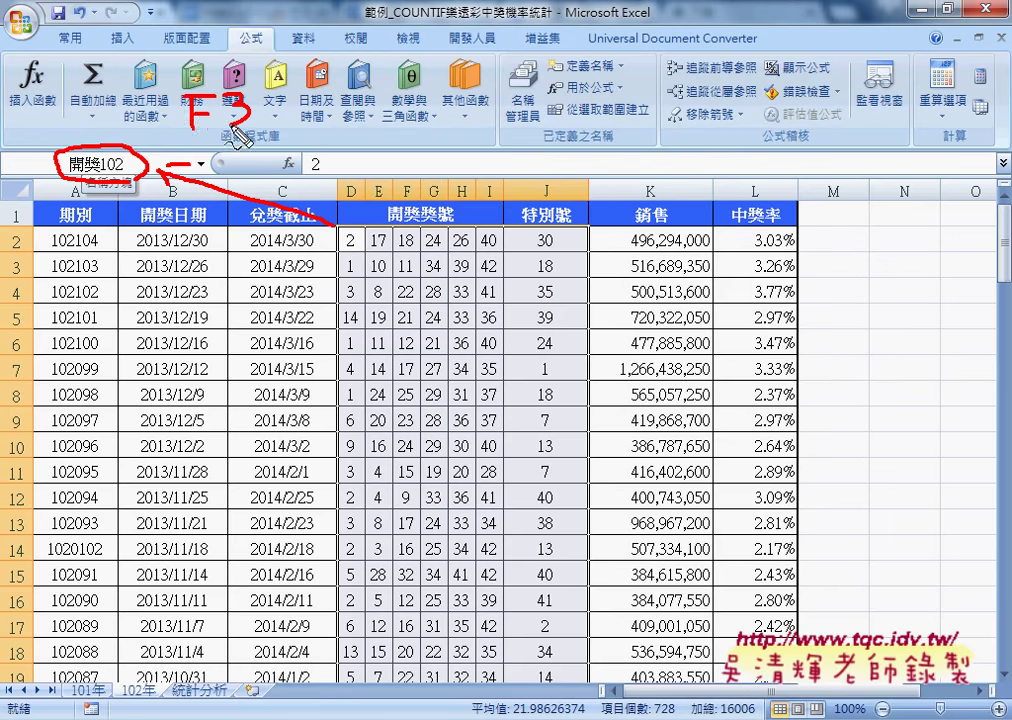
mouse_move(155, 98)
mouse_down()
mouse_move(105, 127)
mouse_move(122, 127)
mouse_up()
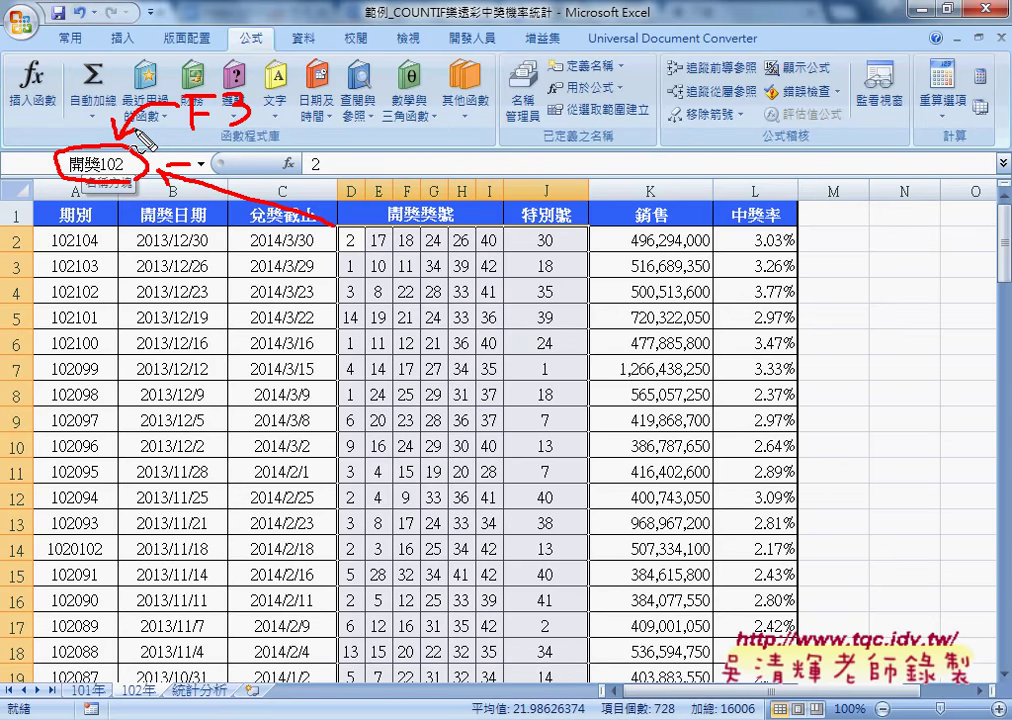
key(Escape)
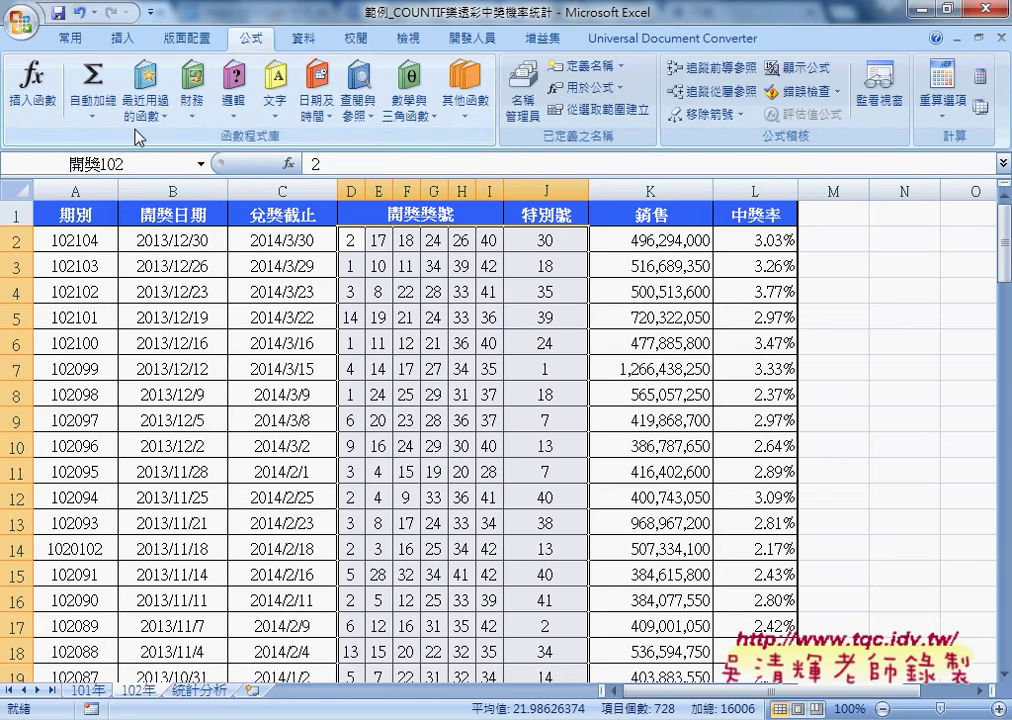
Step: Insert the COUNTIF function in cell B2 of the 統計分析 worksheet
key(ctrl+Page_Down)
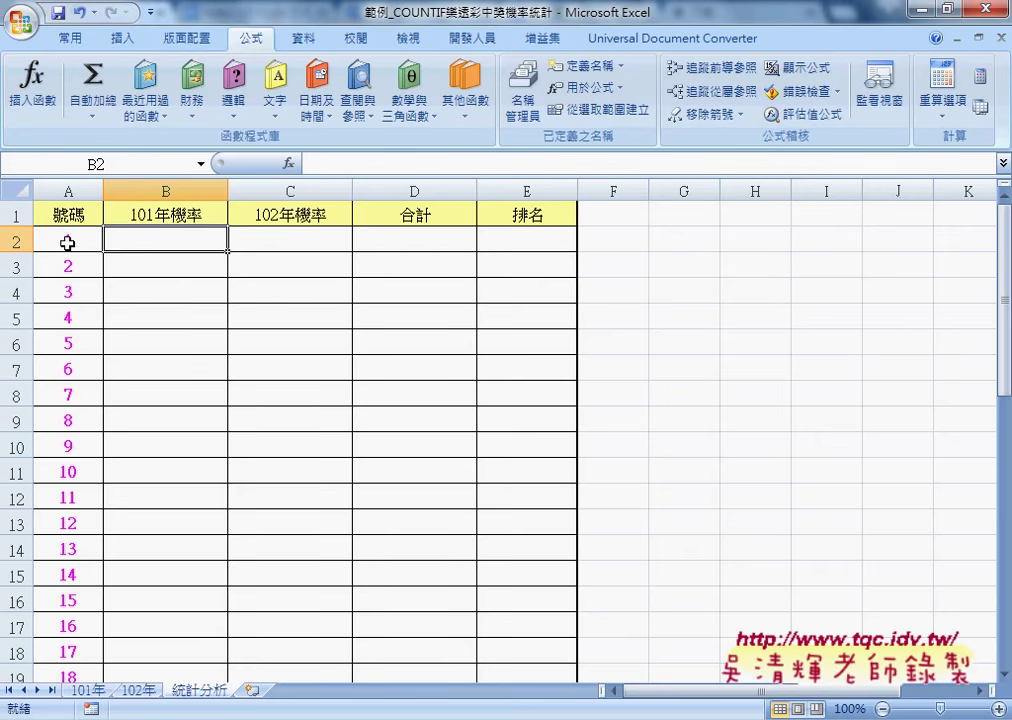
click(289, 164)
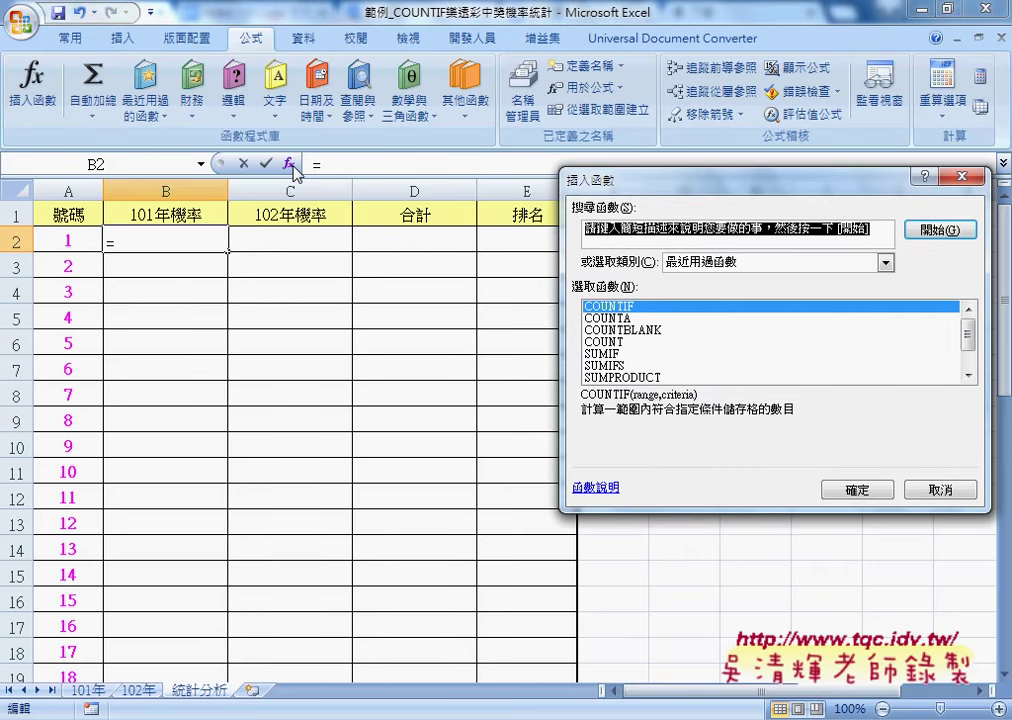
click(700, 262)
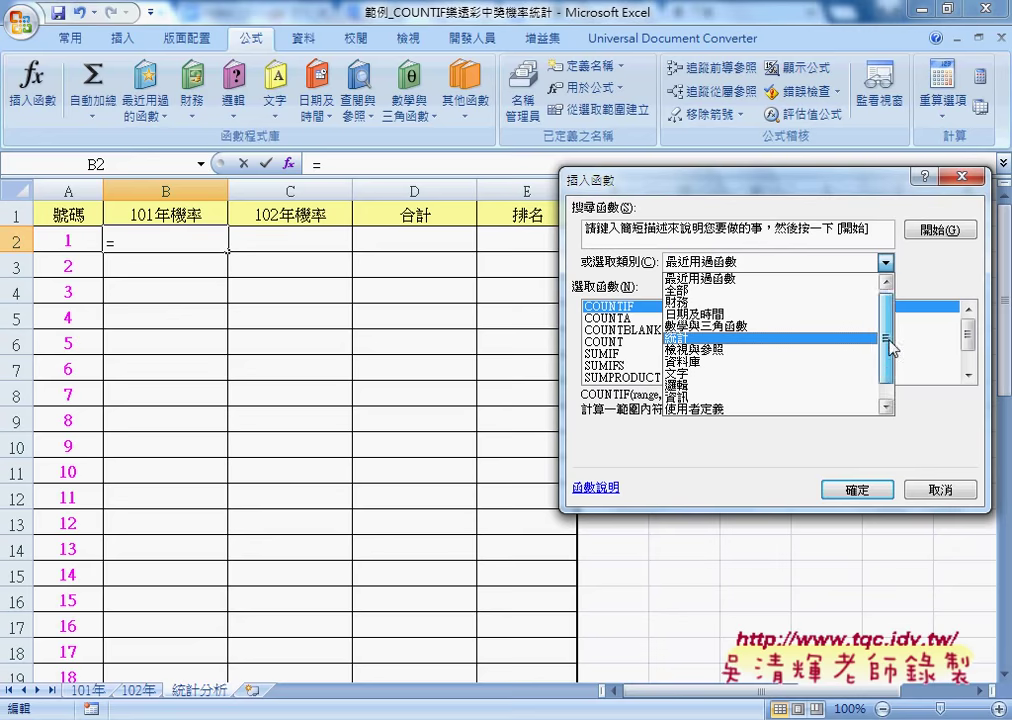
scroll(889, 347, down, 1)
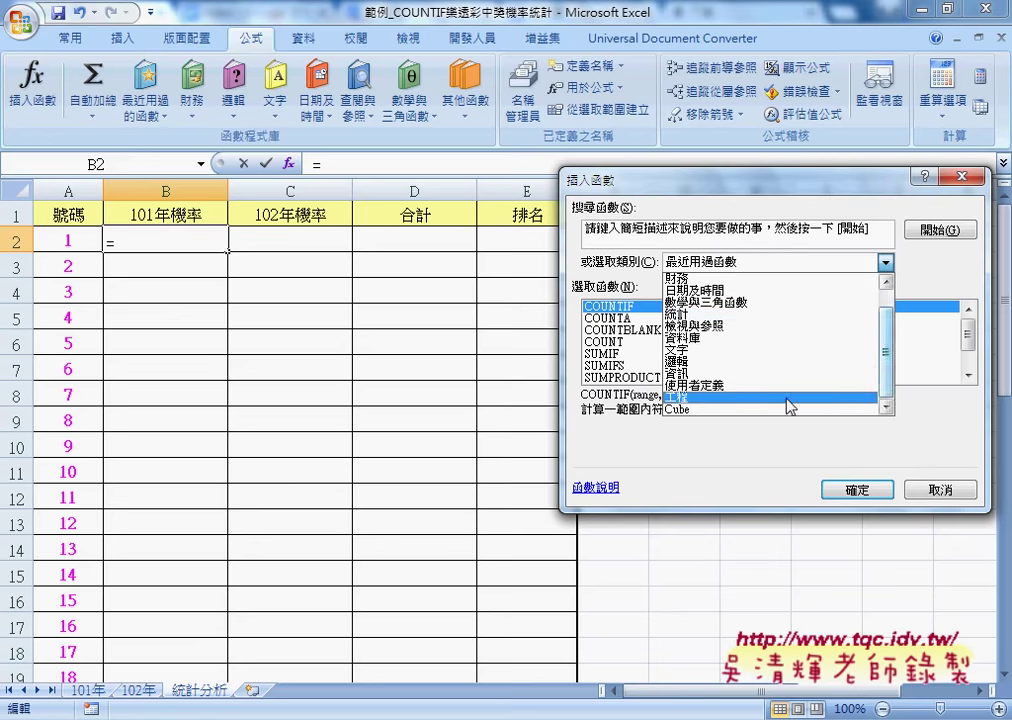
scroll(868, 323, up, 1)
click(775, 277)
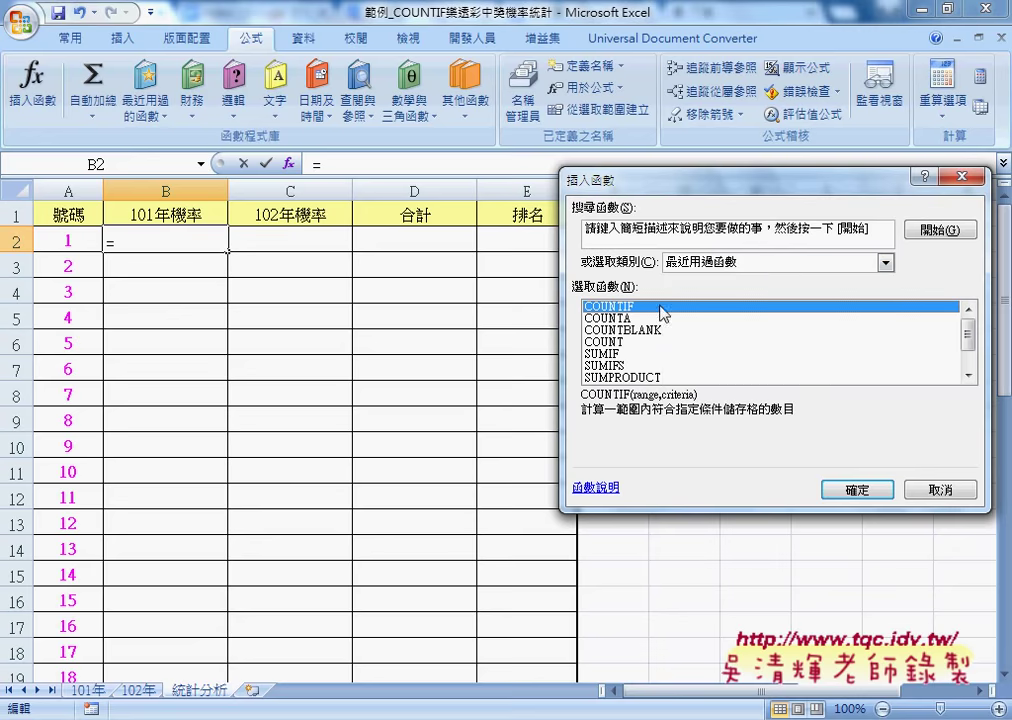
click(857, 489)
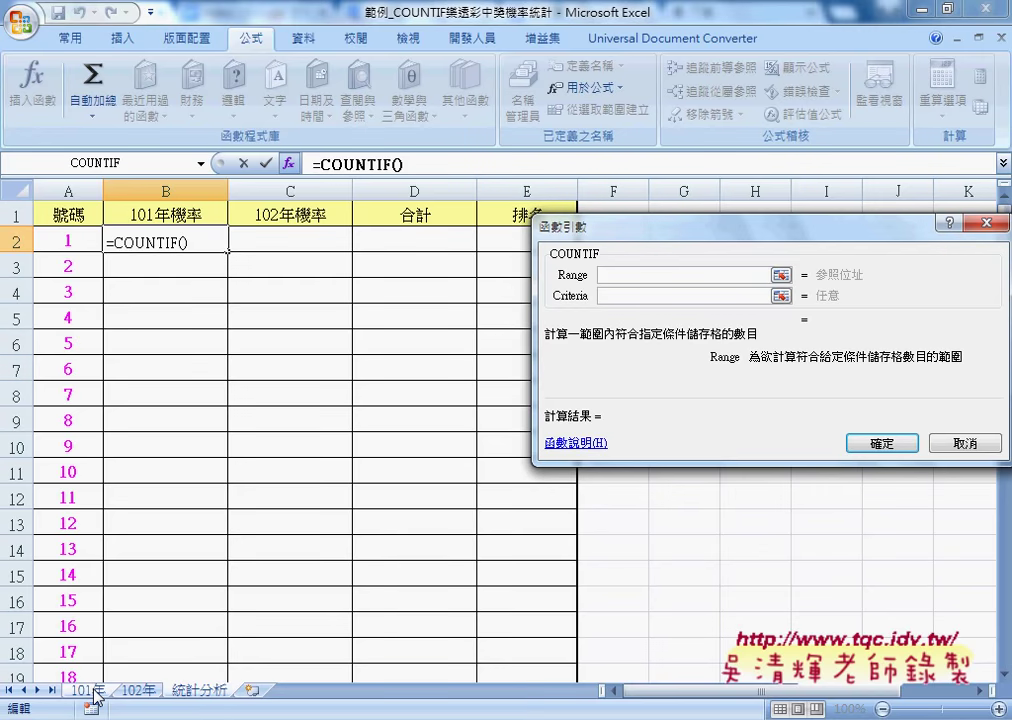
Step: Complete B2 as =COUNTIF(開獎101,A2) and fill the formula down the 101年機率 column
key(F3)
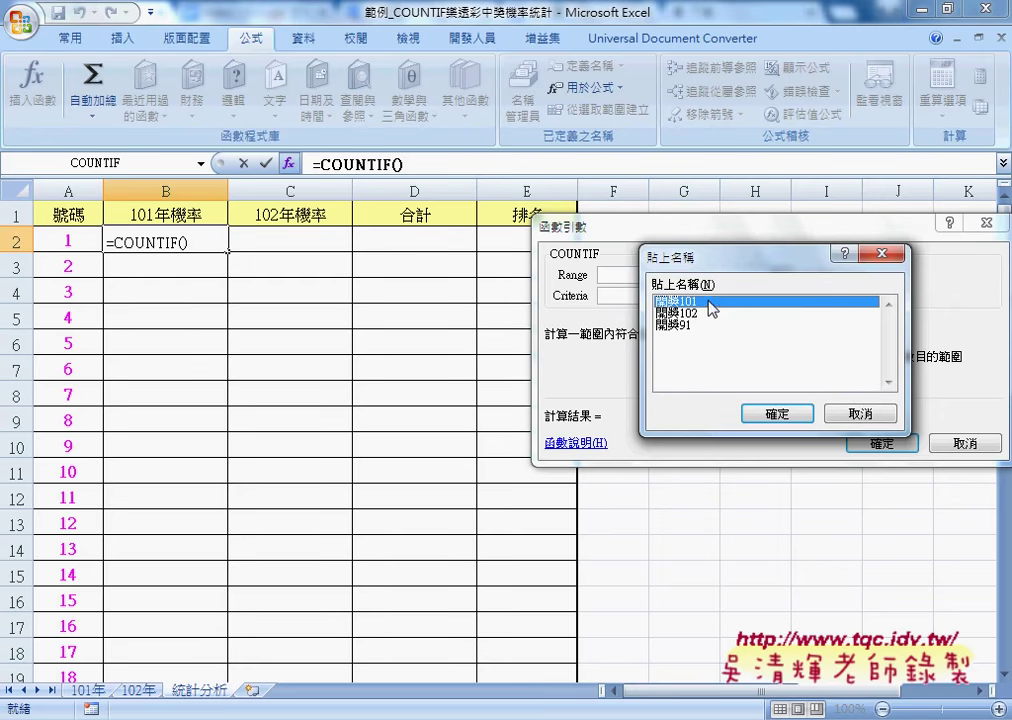
click(775, 416)
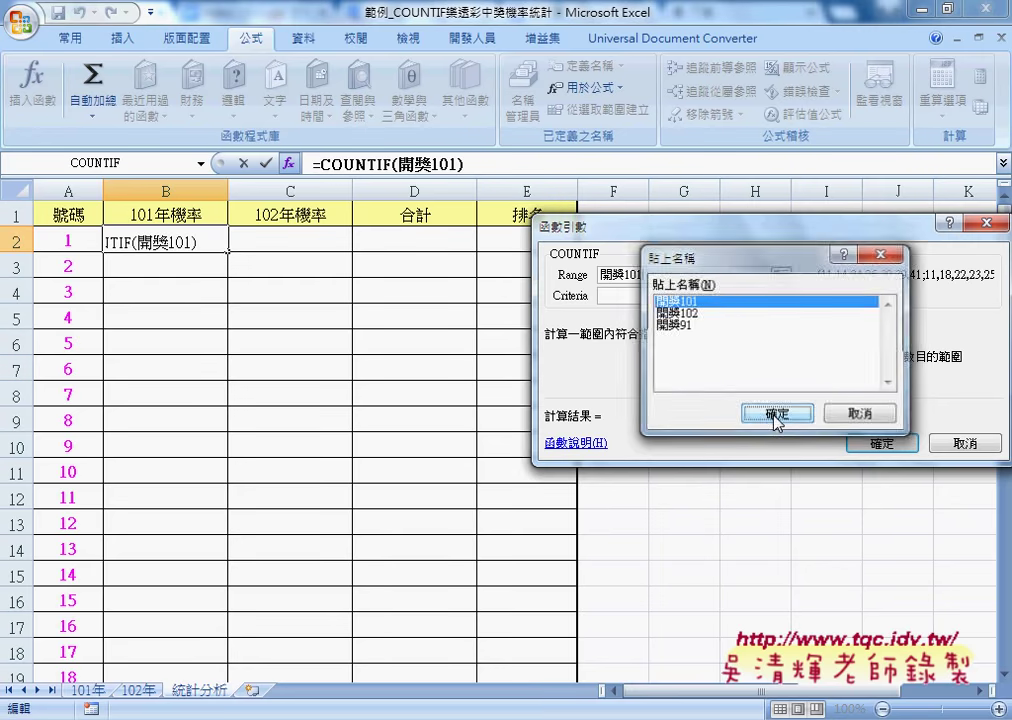
drag(653, 276, 597, 276)
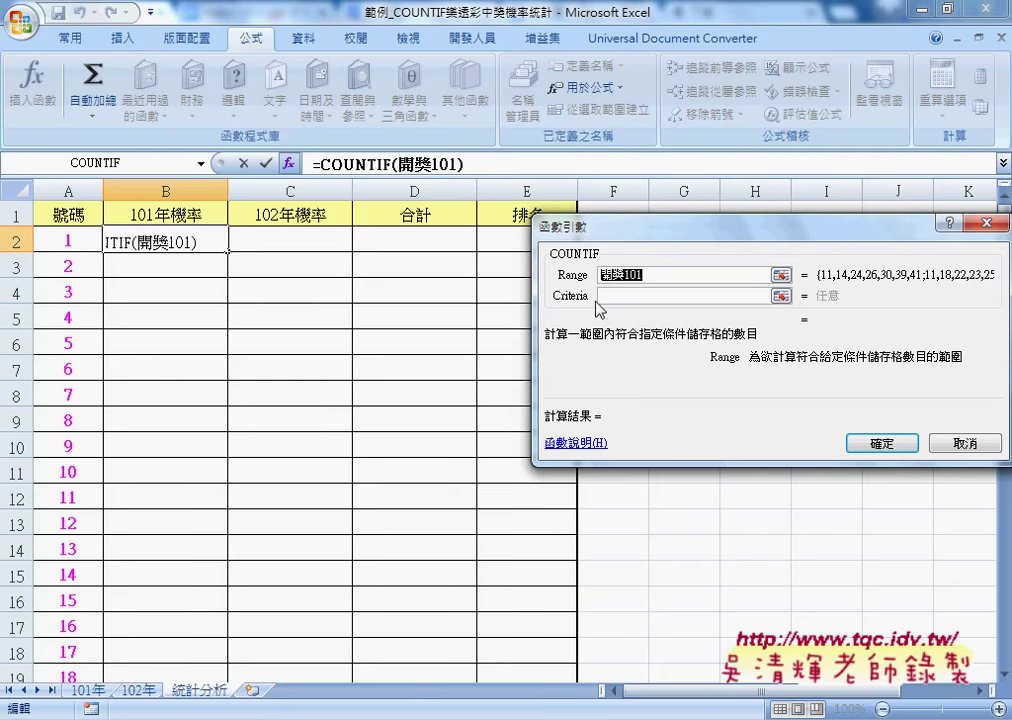
key(Tab)
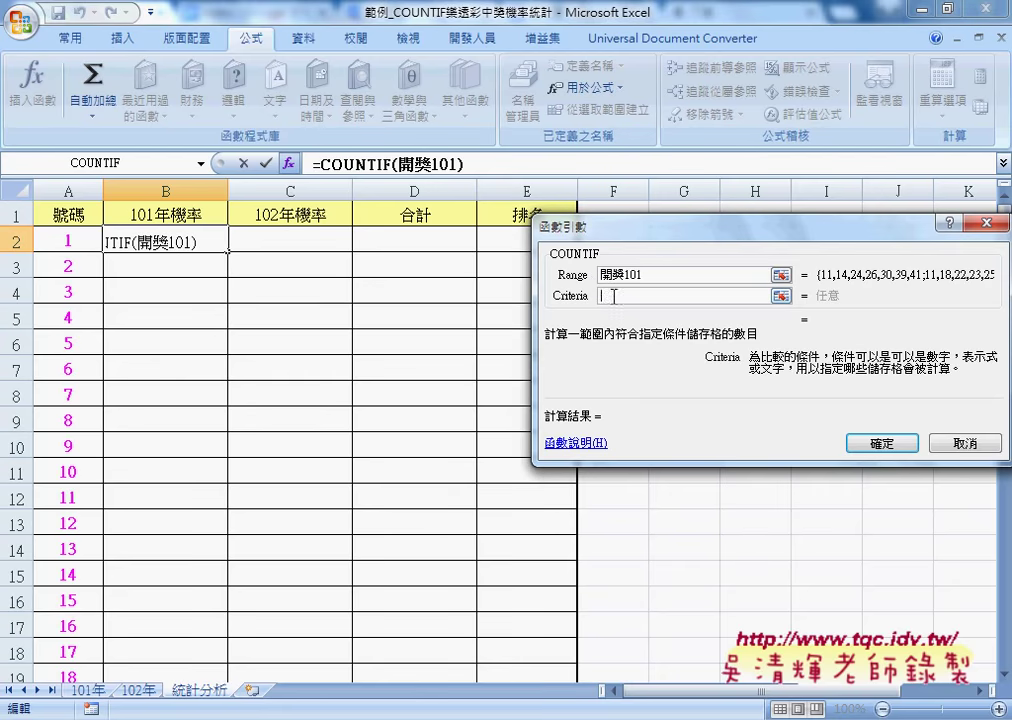
click(69, 242)
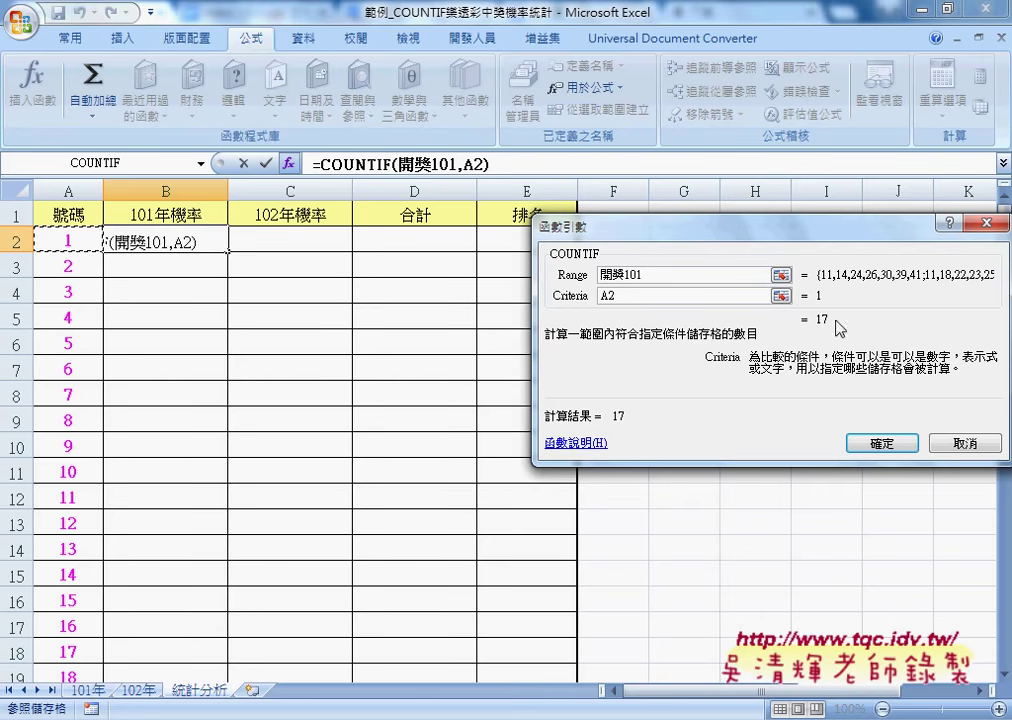
click(900, 446)
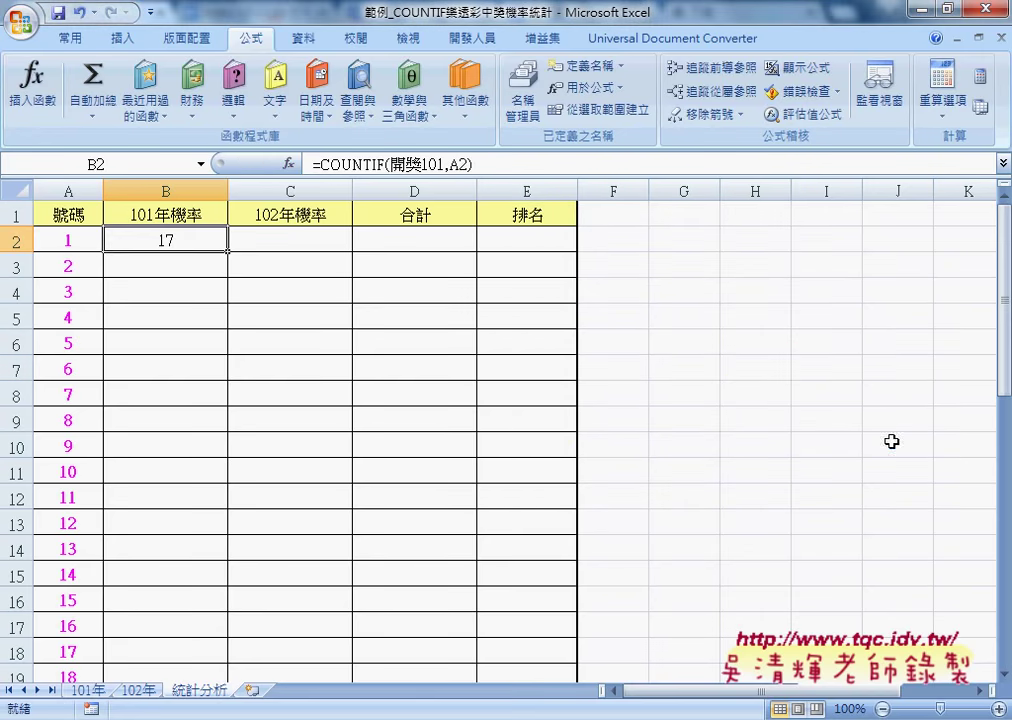
double_click(228, 251)
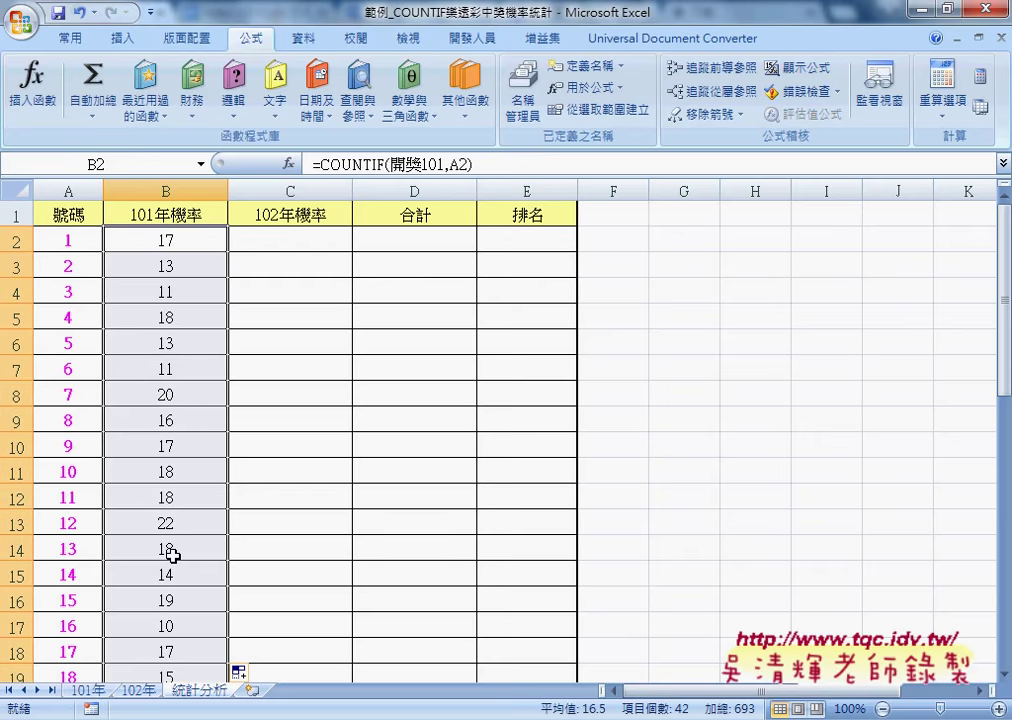
Step: Extend the B2 formula by dividing the COUNTIF result by COUNT(開獎101)
click(183, 240)
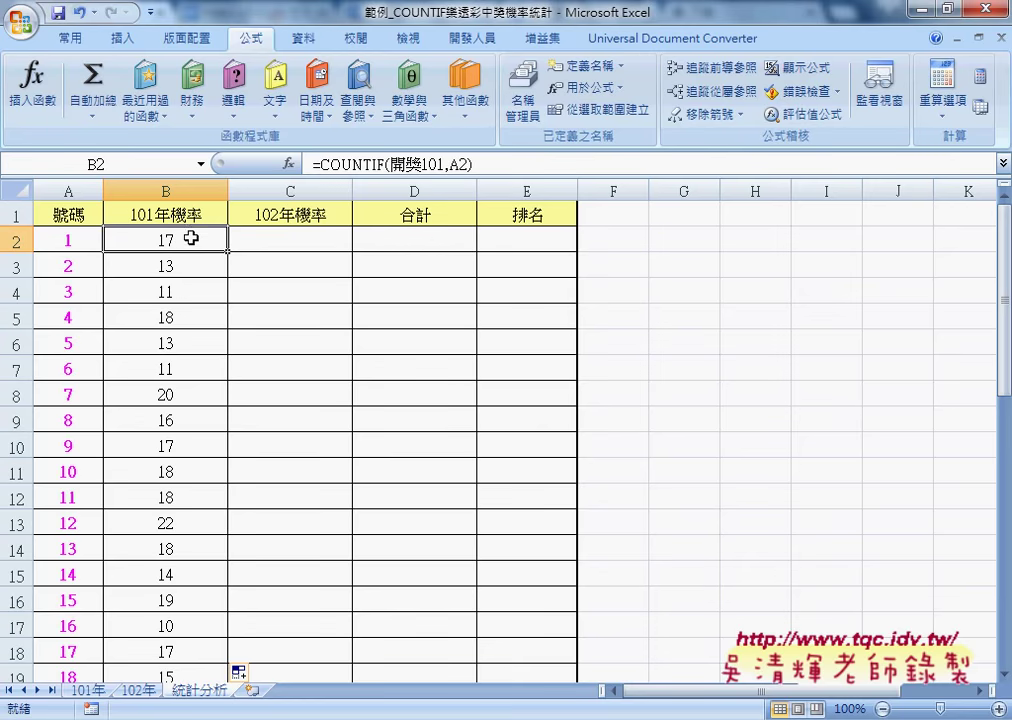
click(492, 164)
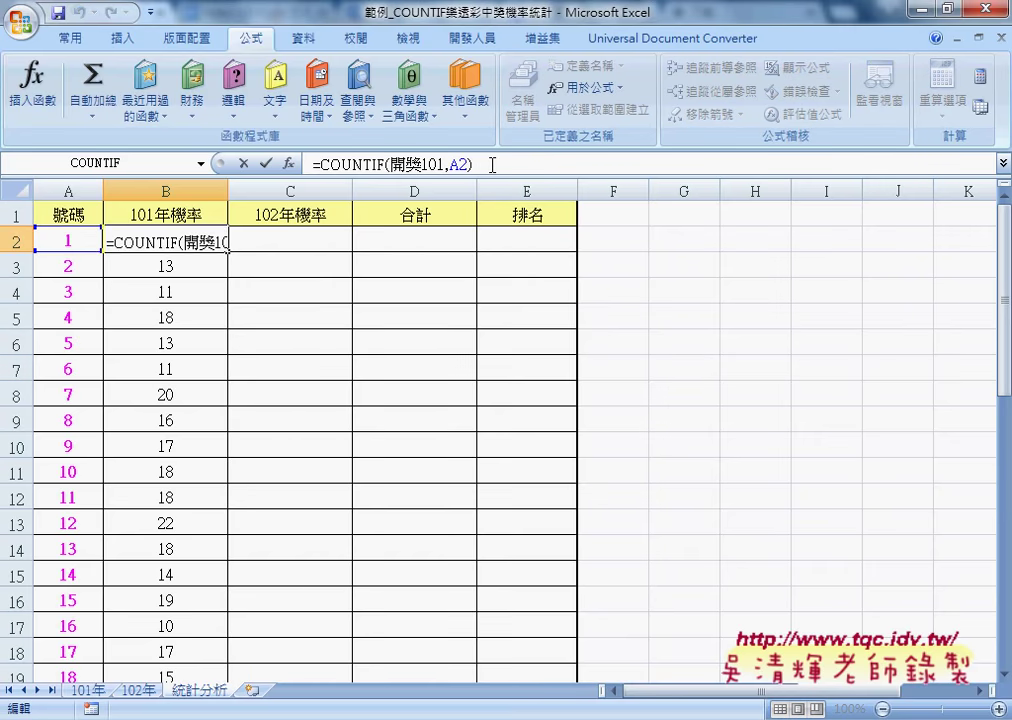
text(/)
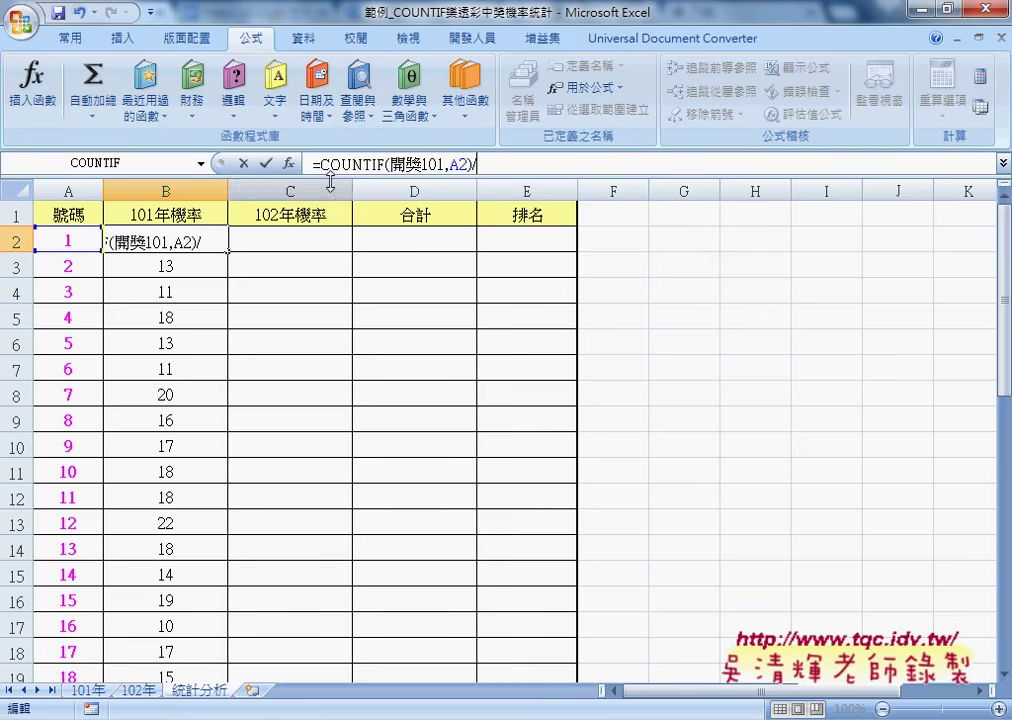
click(201, 163)
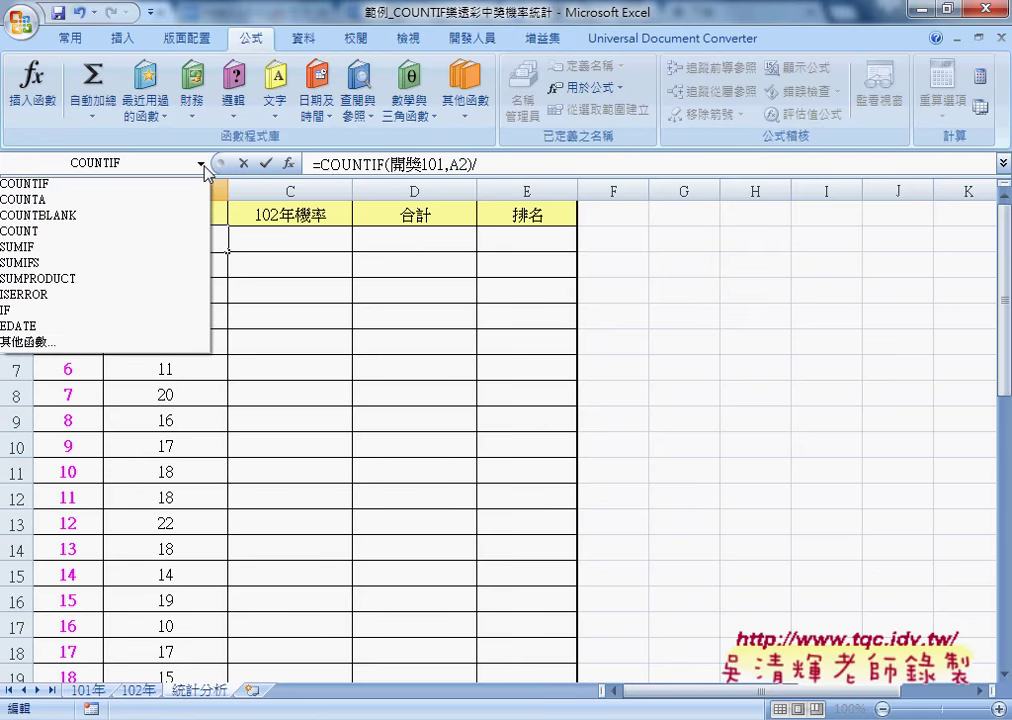
click(194, 240)
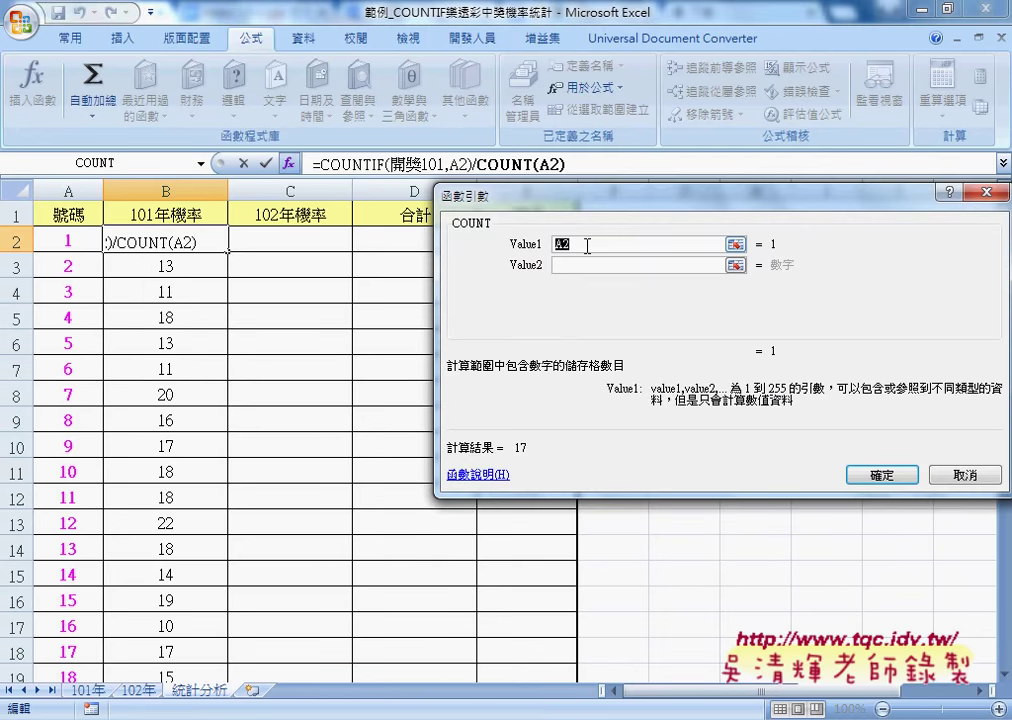
key(BackSpace)
key(F3)
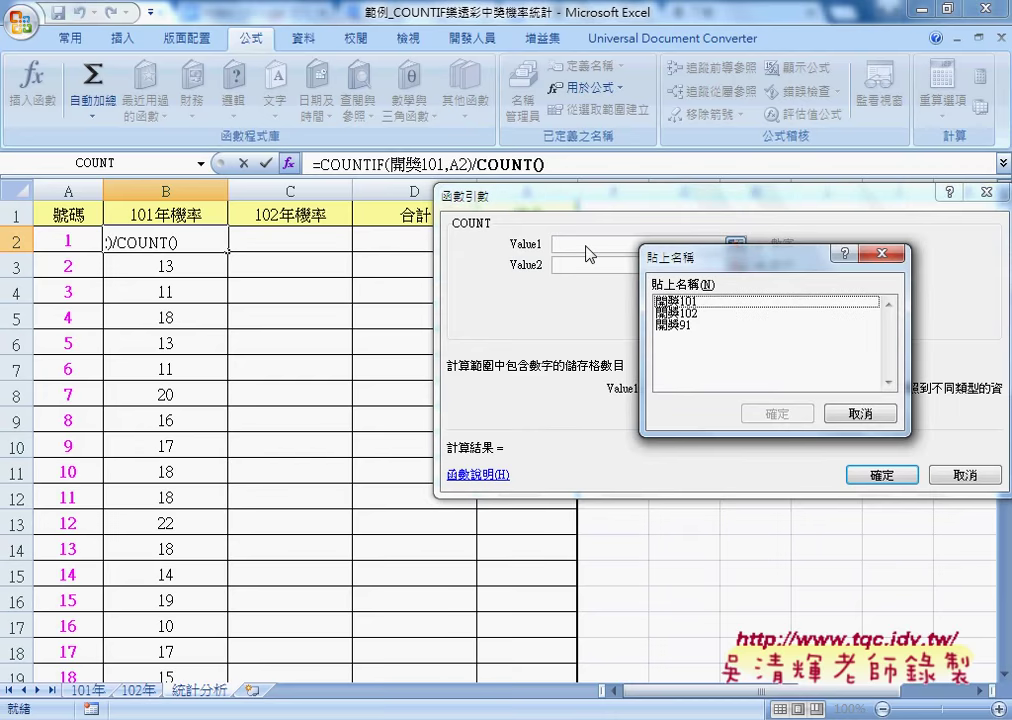
click(740, 302)
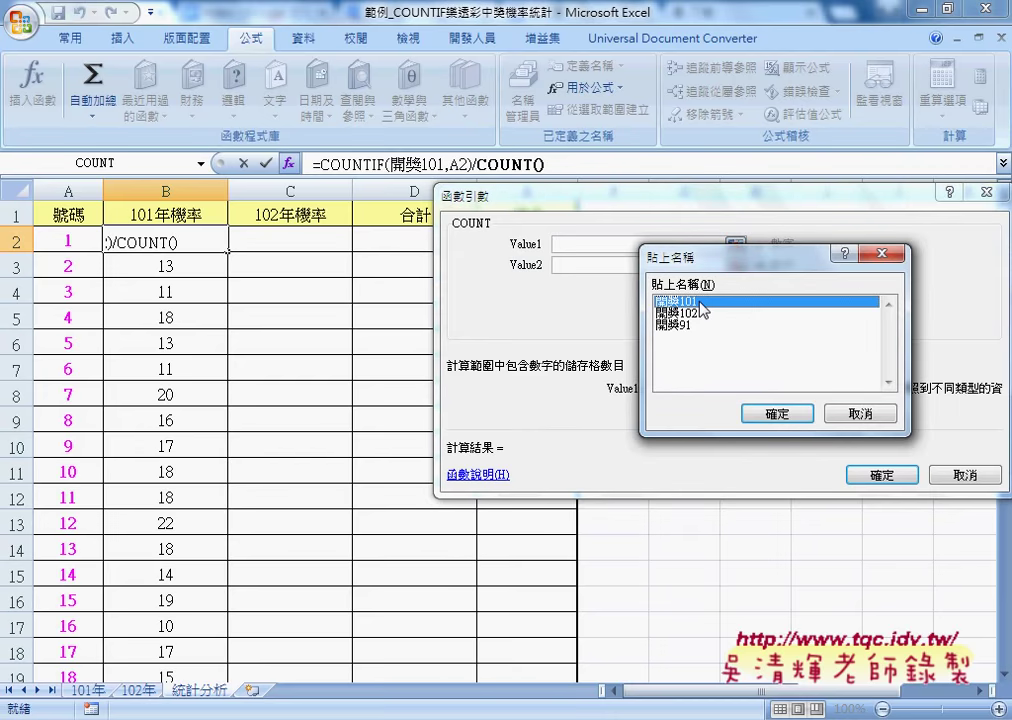
click(780, 415)
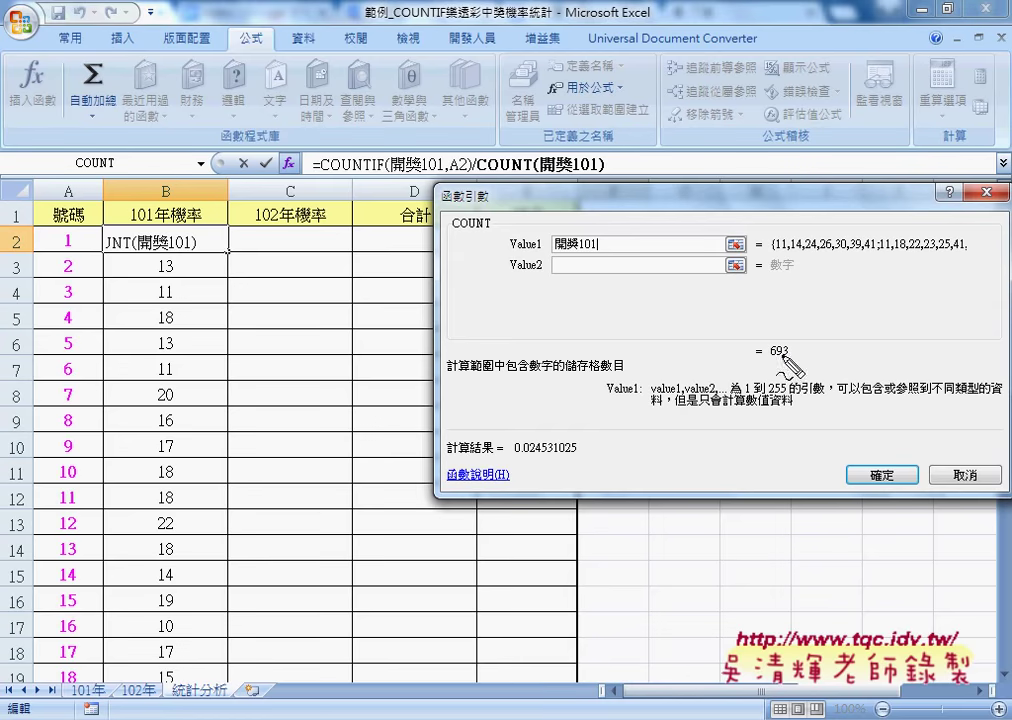
mouse_move(703, 312)
mouse_down()
mouse_move(712, 298)
mouse_move(718, 330)
mouse_move(770, 314)
mouse_move(772, 330)
mouse_move(812, 312)
mouse_move(813, 327)
mouse_up()
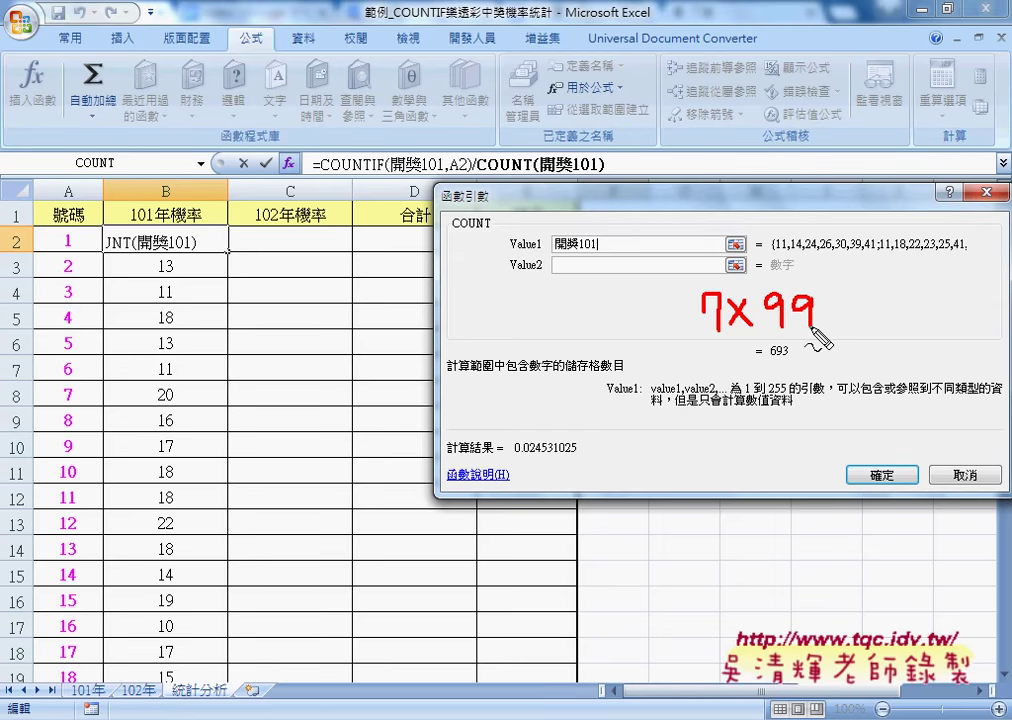
drag(769, 357, 790, 356)
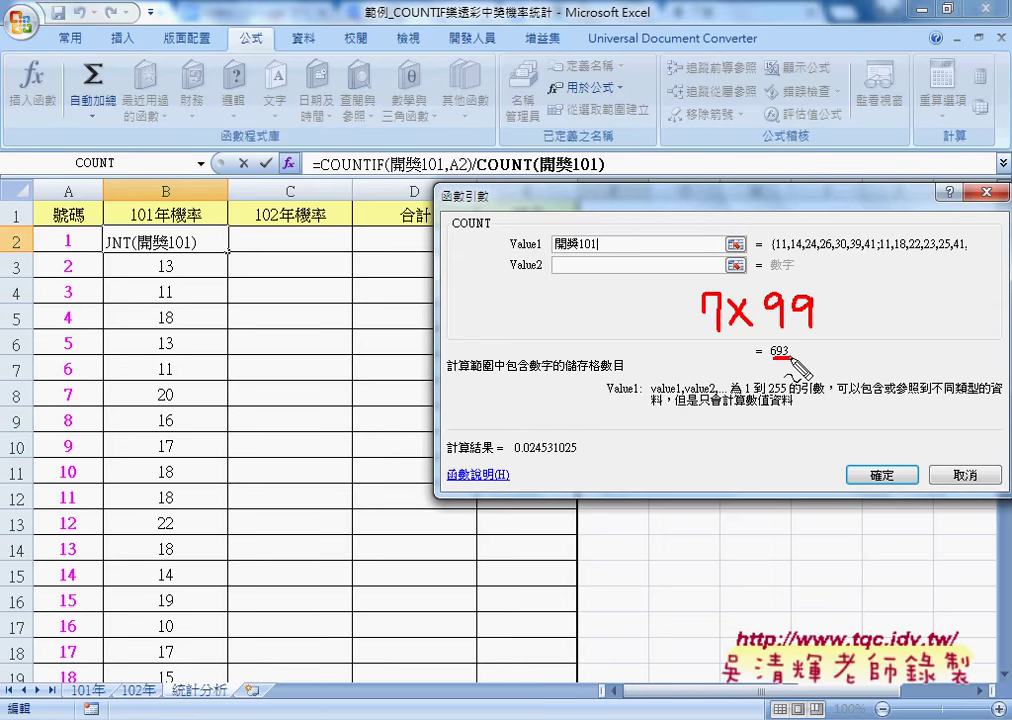
drag(700, 332, 813, 330)
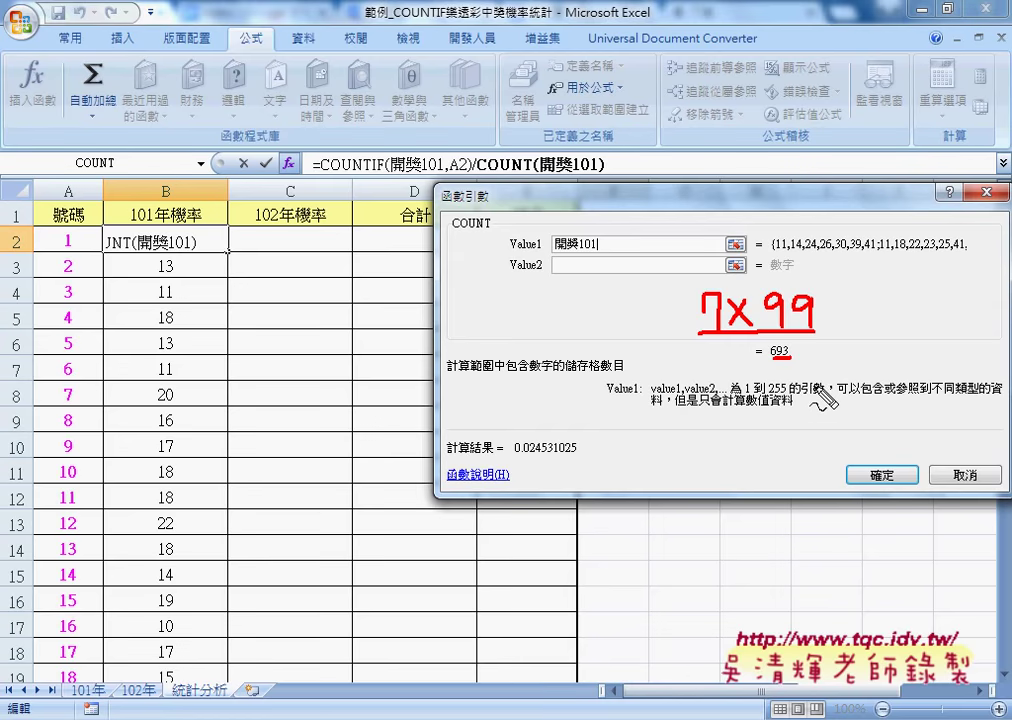
Step: Confirm B2 as =COUNTIF(開獎101,A2)/COUNT(開獎101) and fill the formula down the 101年機率 column
drag(553, 248, 592, 246)
drag(478, 174, 605, 186)
key(Escape)
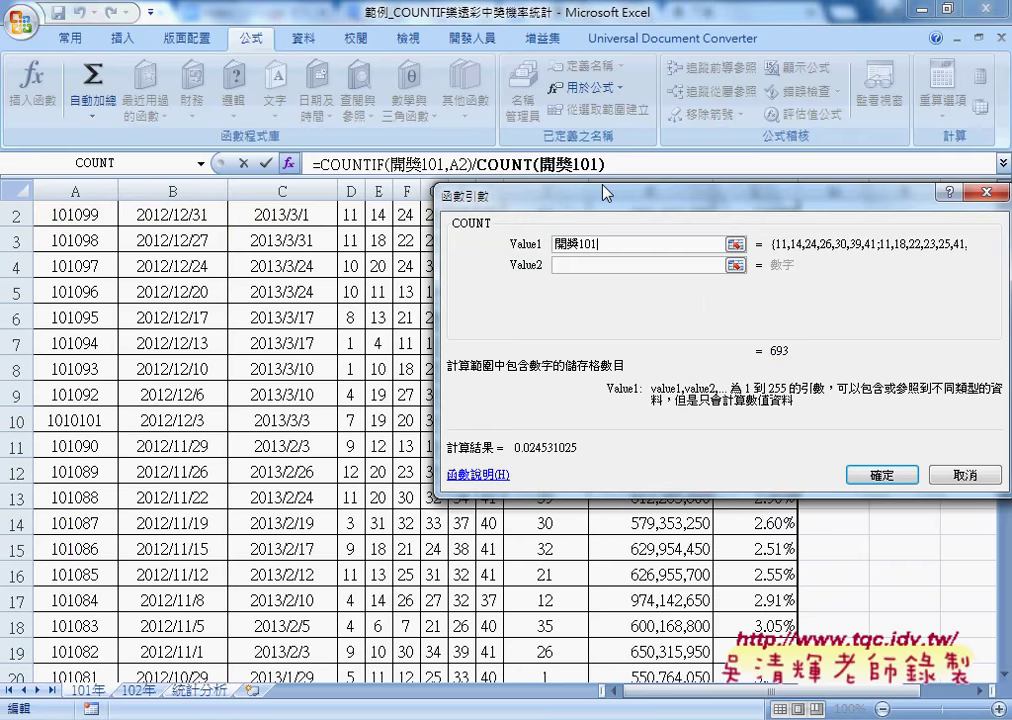
click(877, 477)
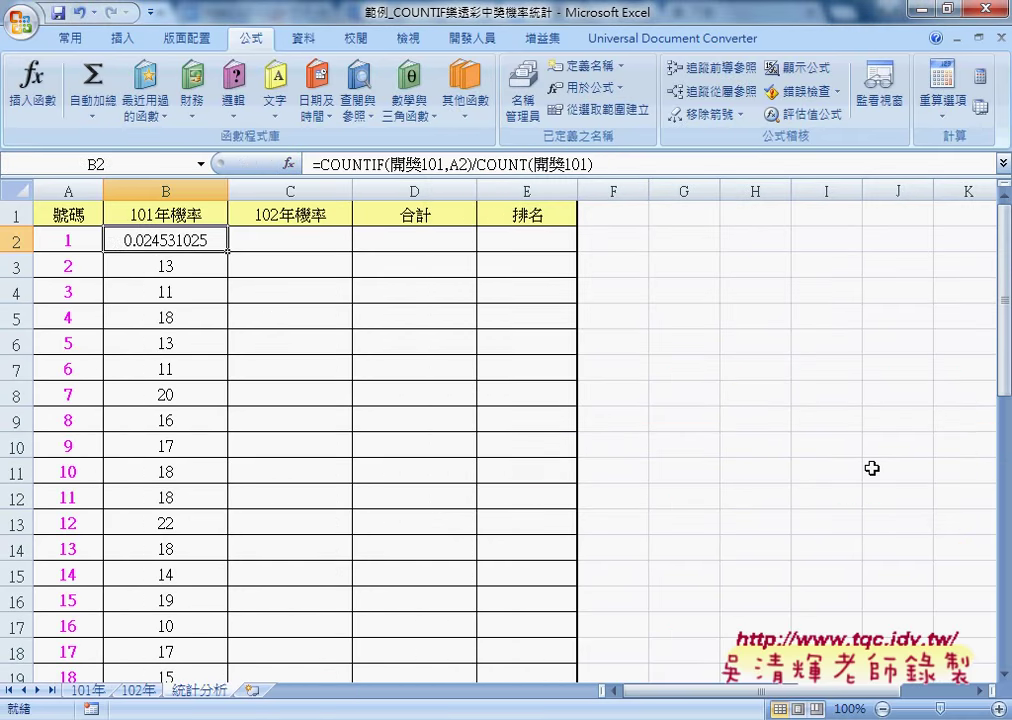
double_click(228, 253)
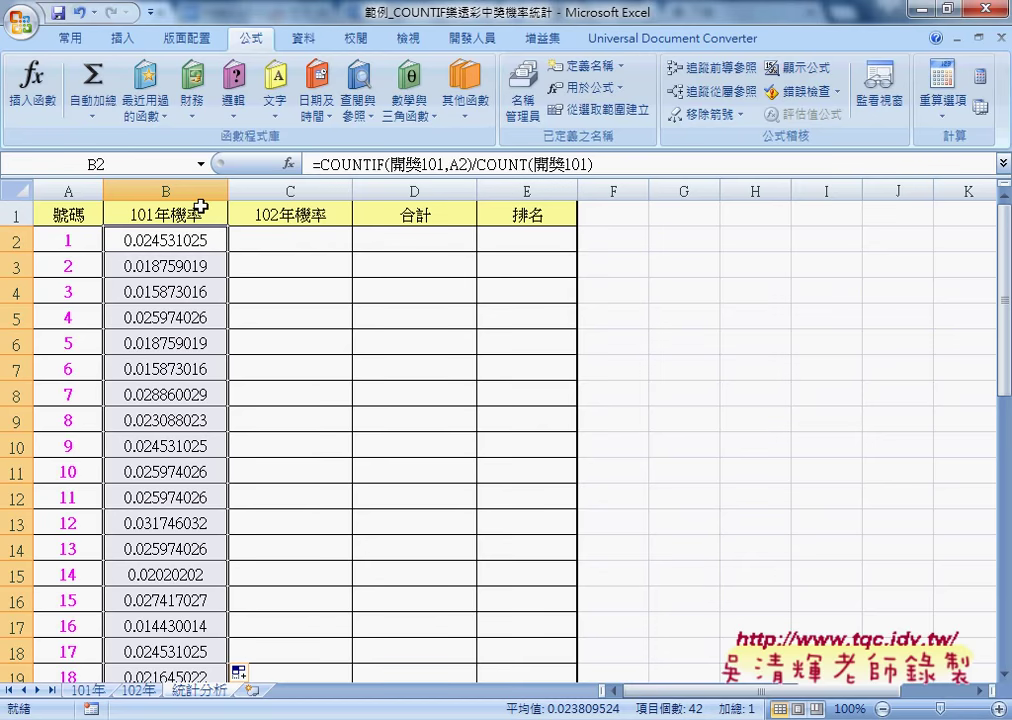
Step: Copy the formula text from B2 and paste it into C2 under 102年機率
click(592, 164)
drag(592, 164, 346, 150)
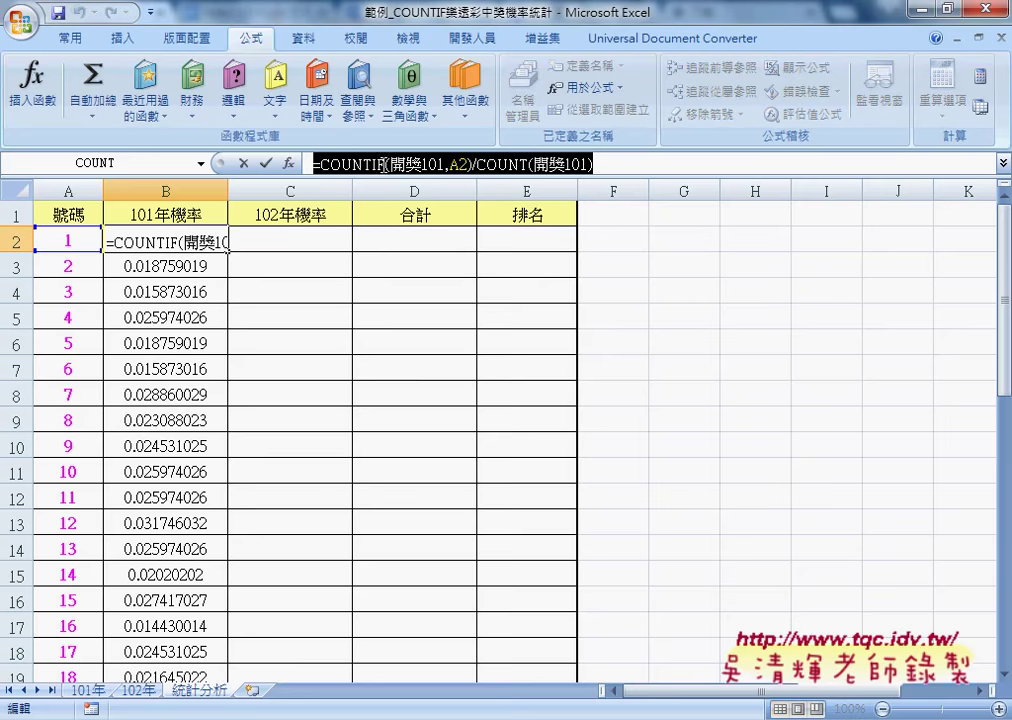
right_click(425, 166)
click(466, 204)
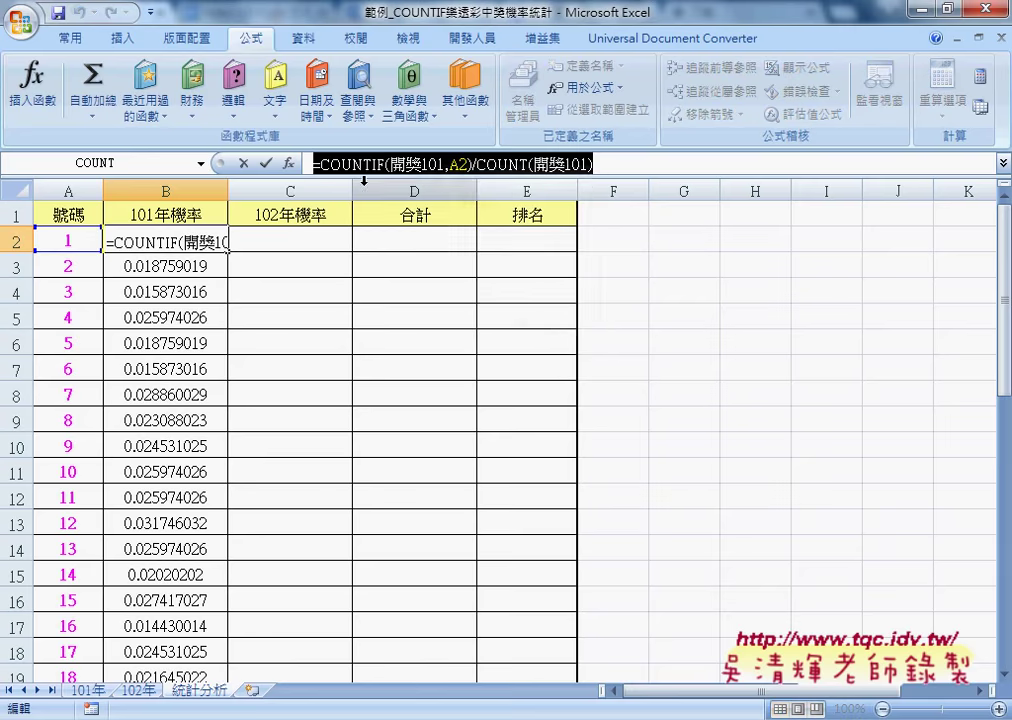
click(243, 163)
click(270, 234)
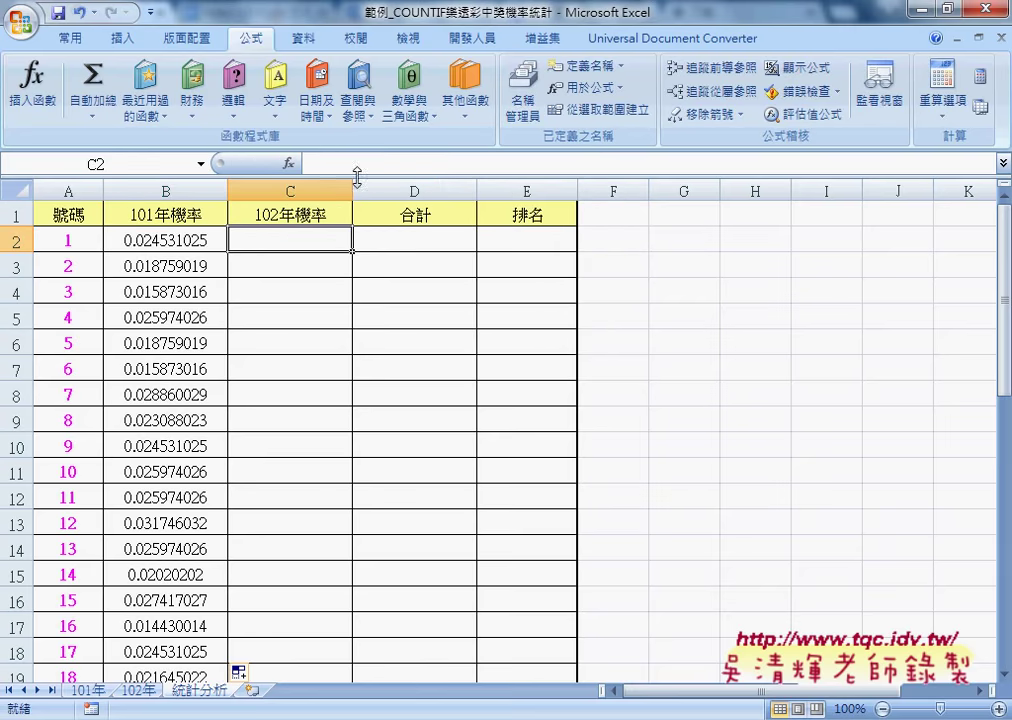
click(355, 163)
right_click(356, 165)
click(403, 222)
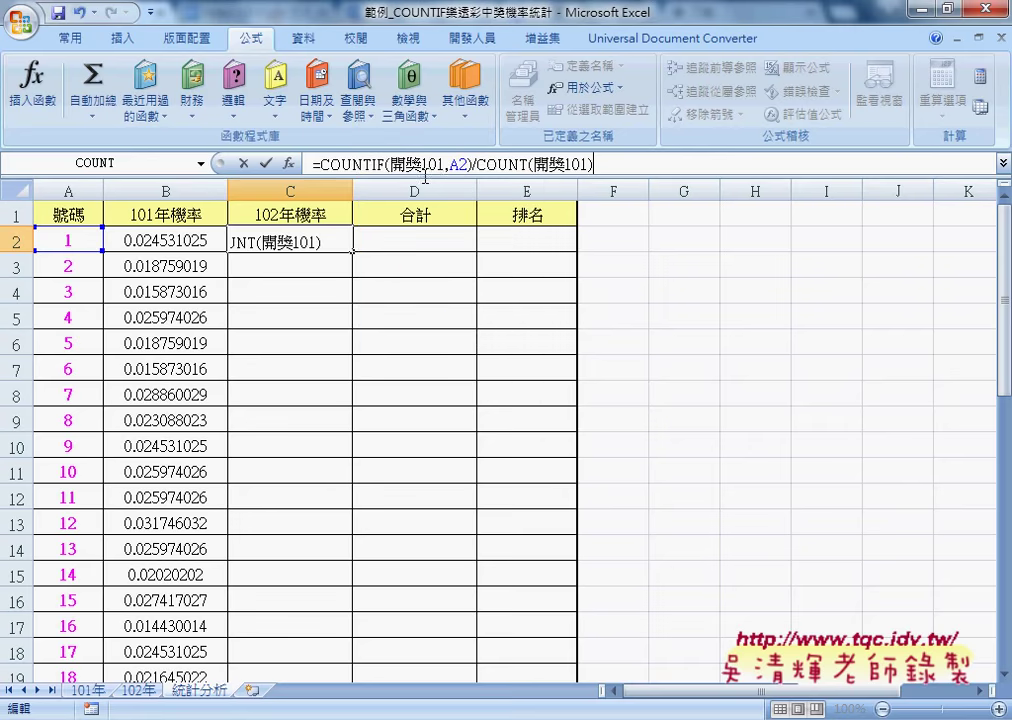
Step: Change both range names in the C2 formula to 開獎102 and fill it down the 102年機率 column
click(444, 163)
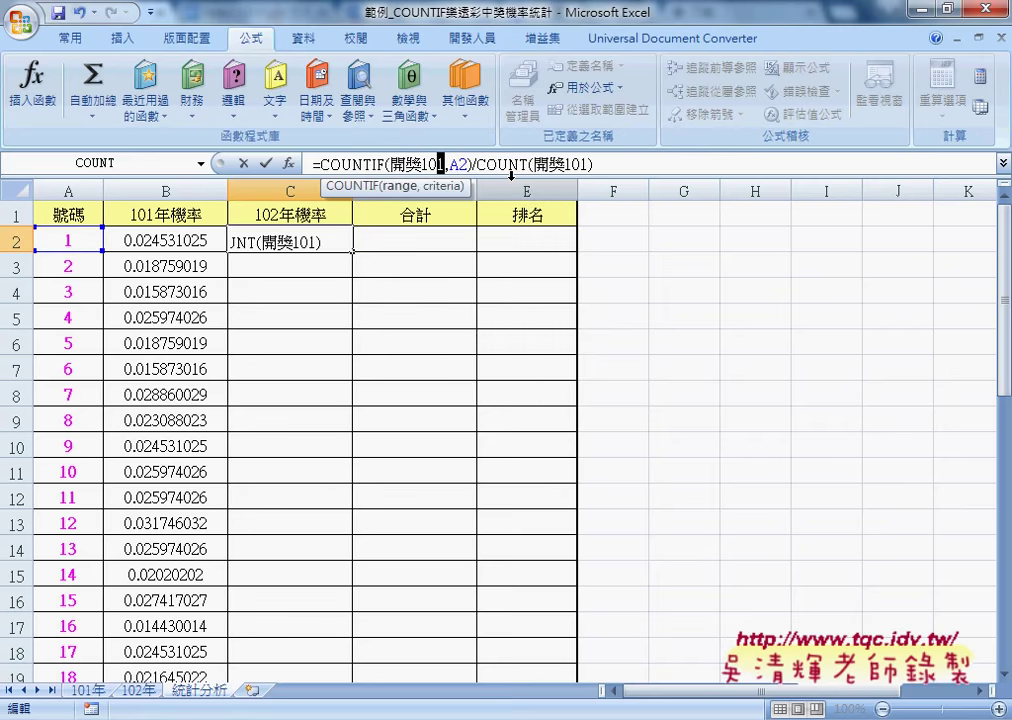
text(2)
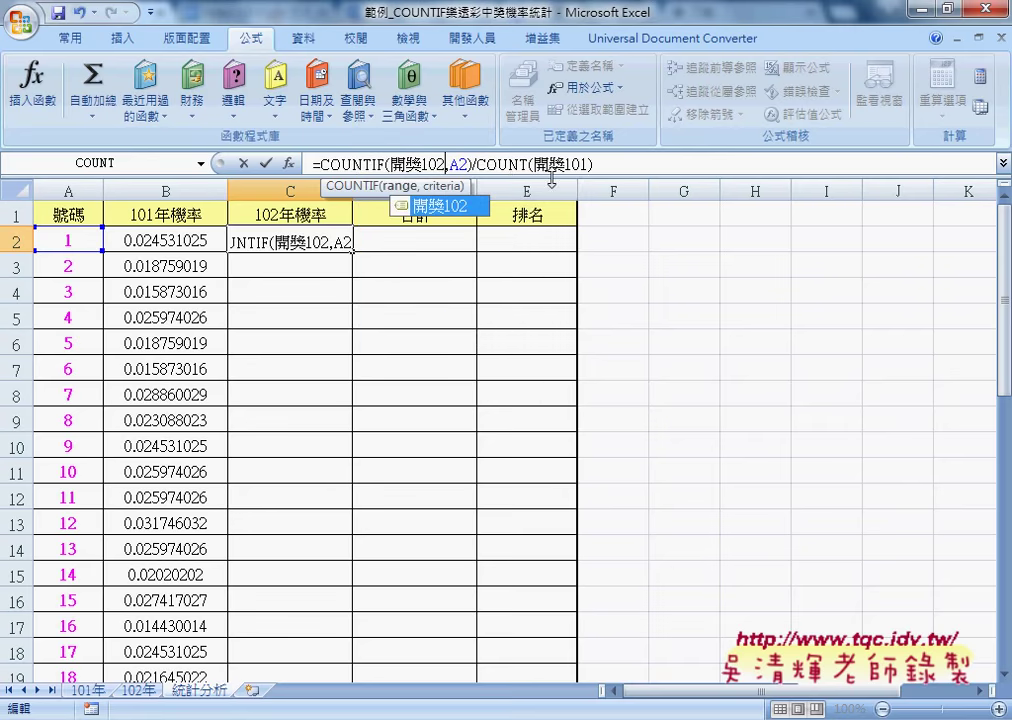
drag(591, 163, 584, 163)
text(2,A)
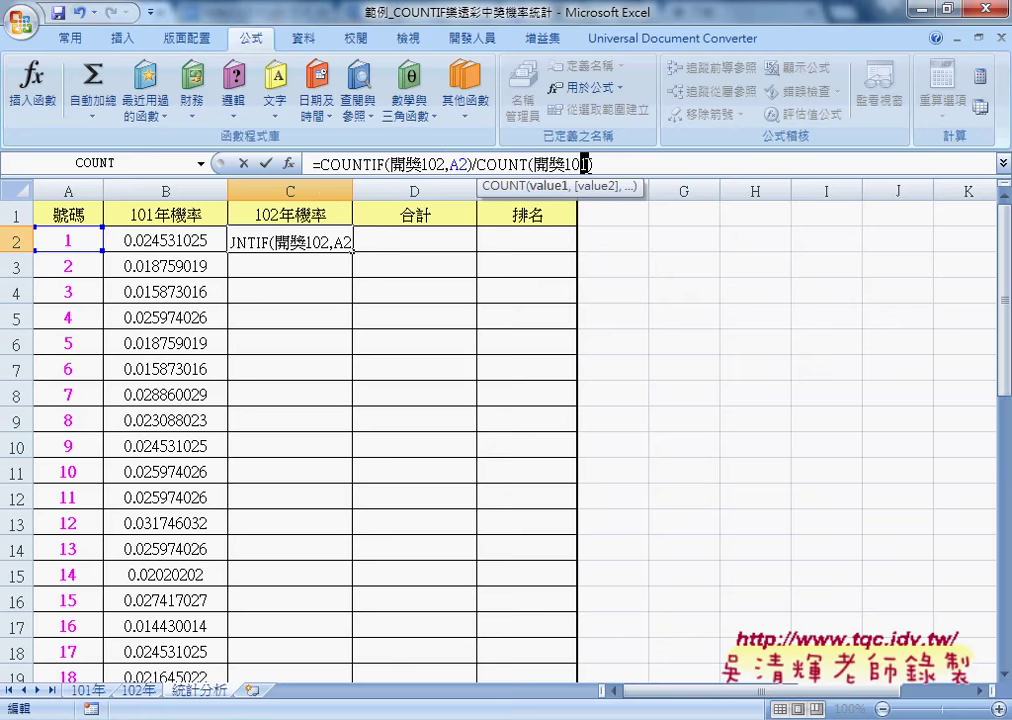
text(2)
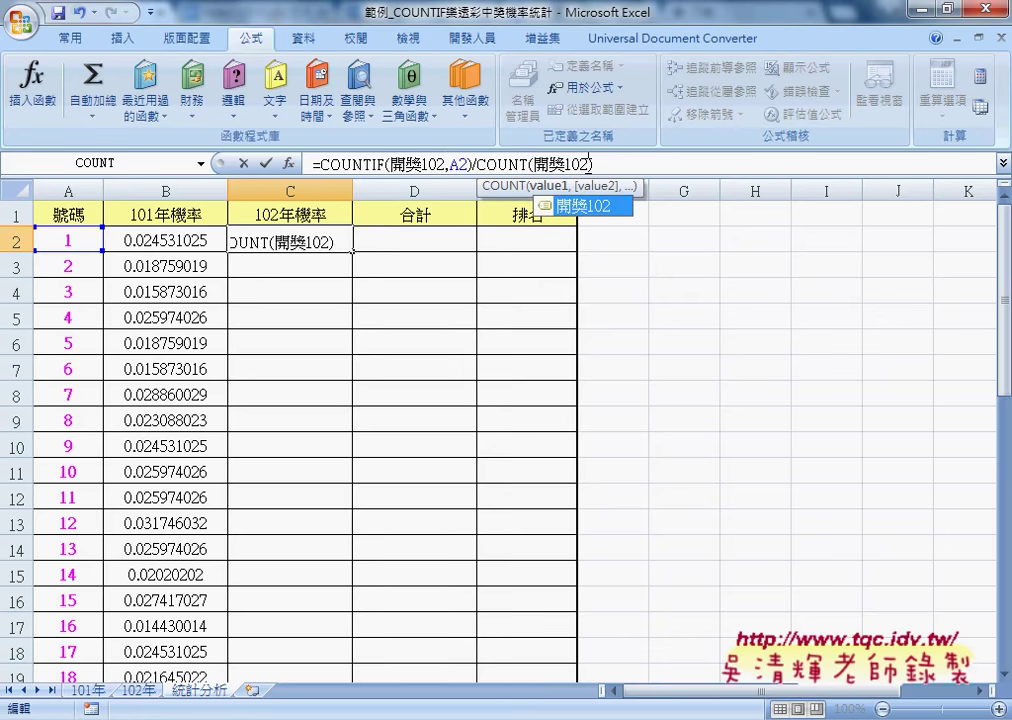
click(266, 163)
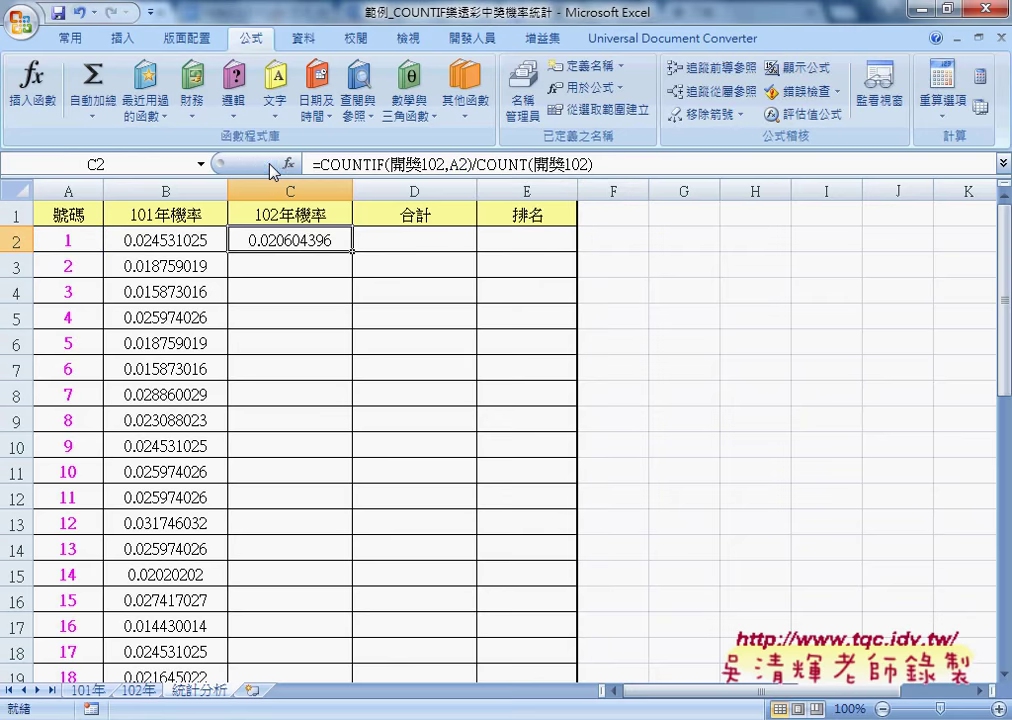
double_click(352, 251)
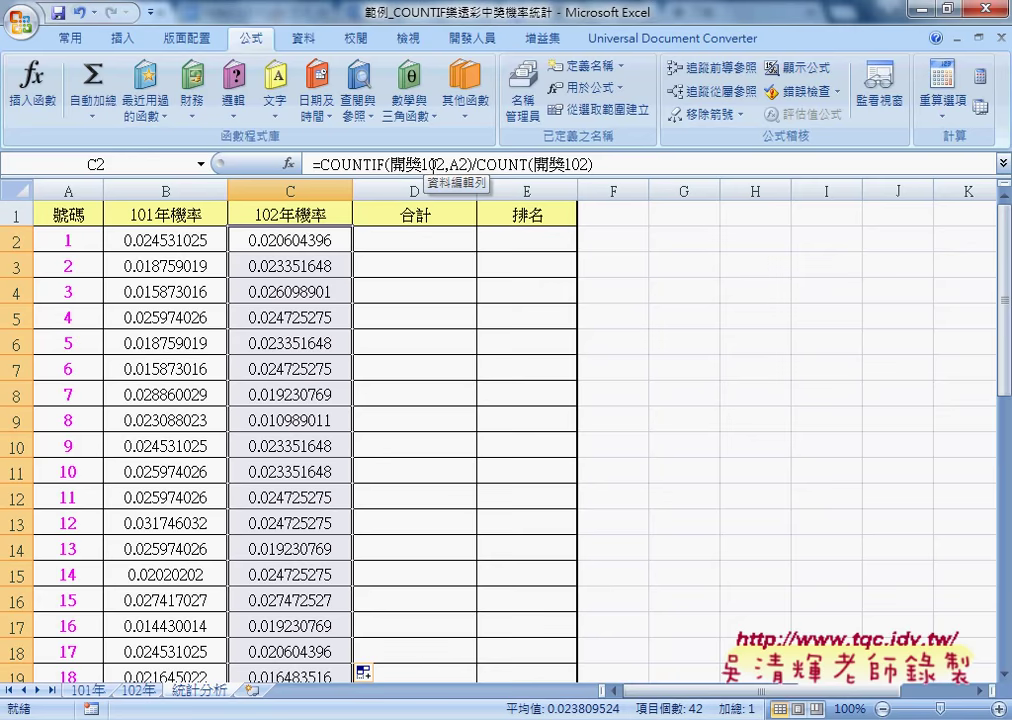
Step: Enter =B2+C2 in D2 and fill it down the 合計 column
click(422, 233)
click(362, 165)
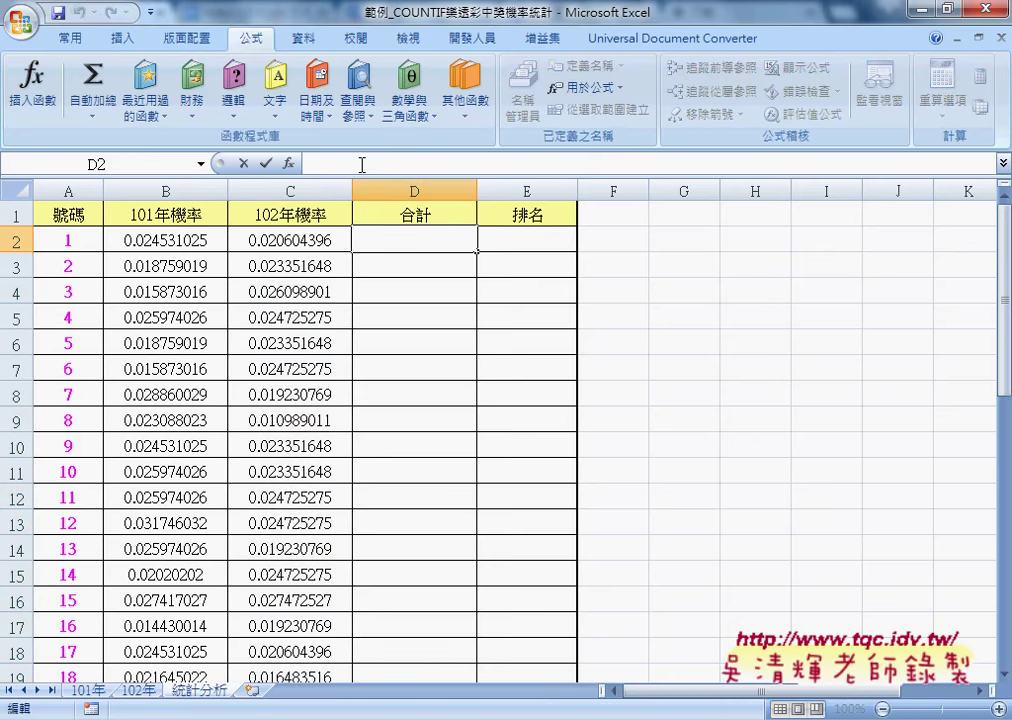
text(=)
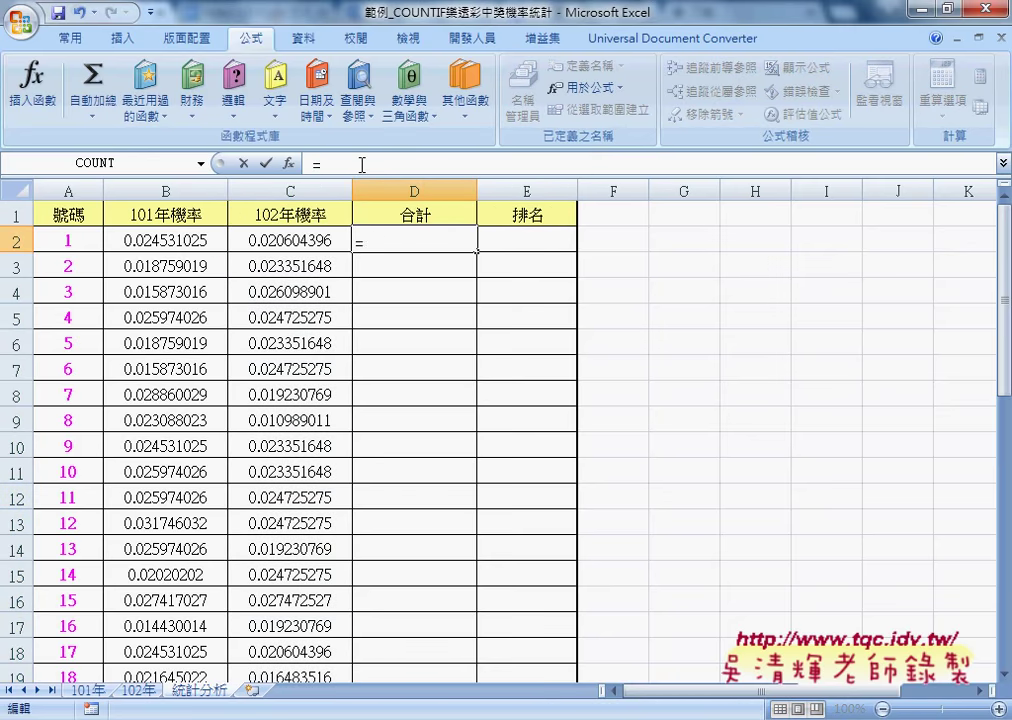
click(162, 246)
text(+)
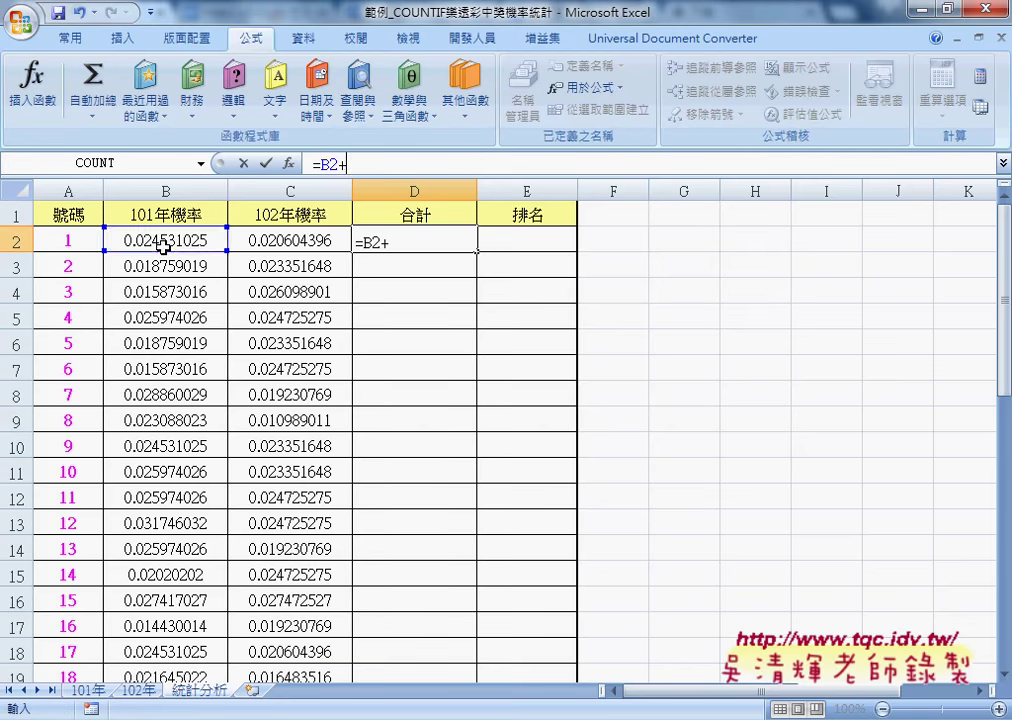
click(264, 242)
click(266, 163)
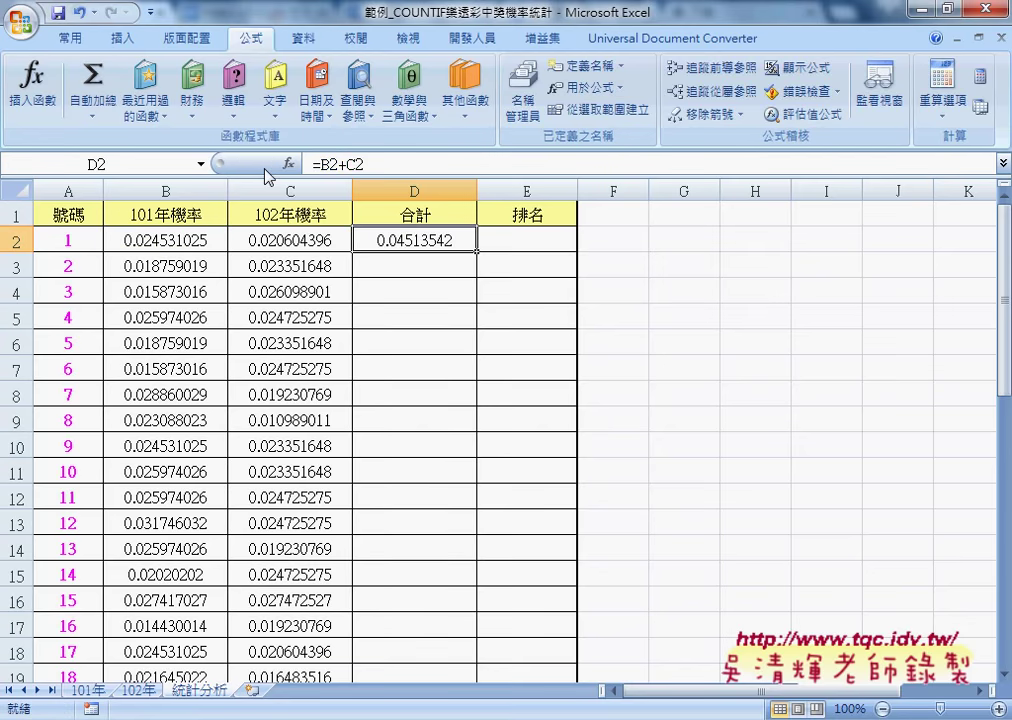
double_click(477, 252)
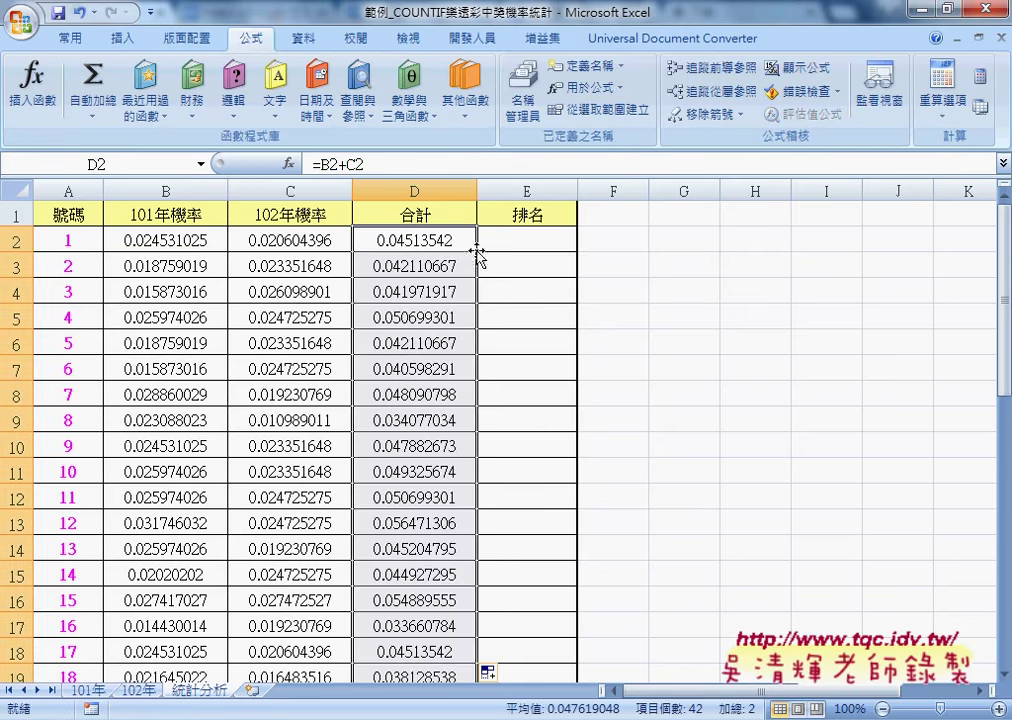
Step: Insert the RANK function from the 統計 category in cell E2 under 排名
click(527, 241)
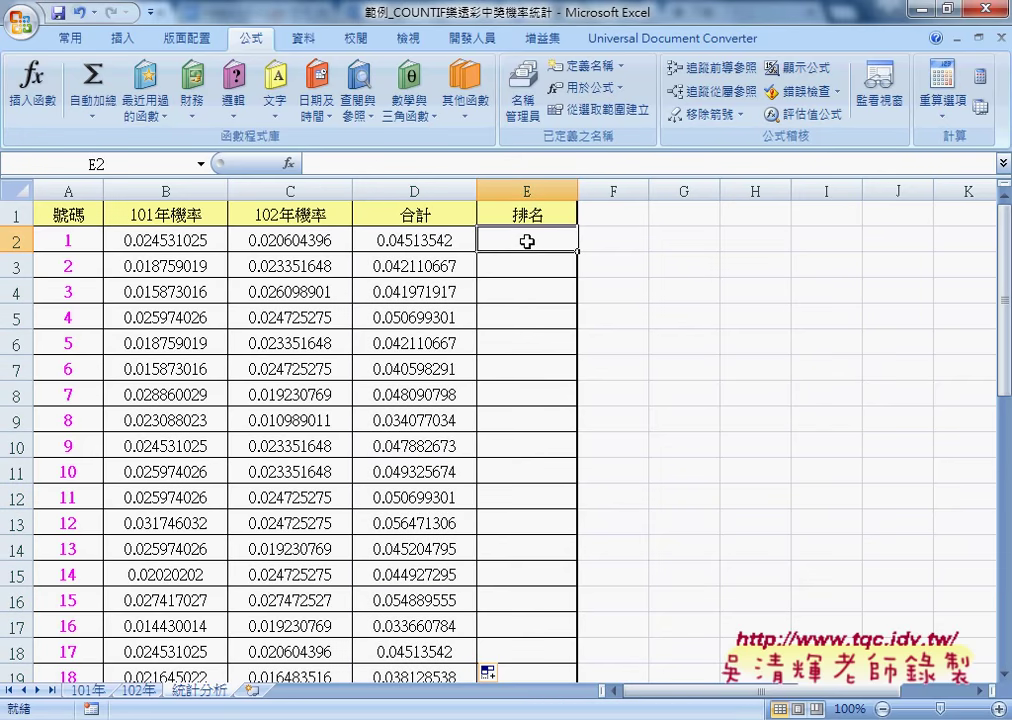
click(288, 163)
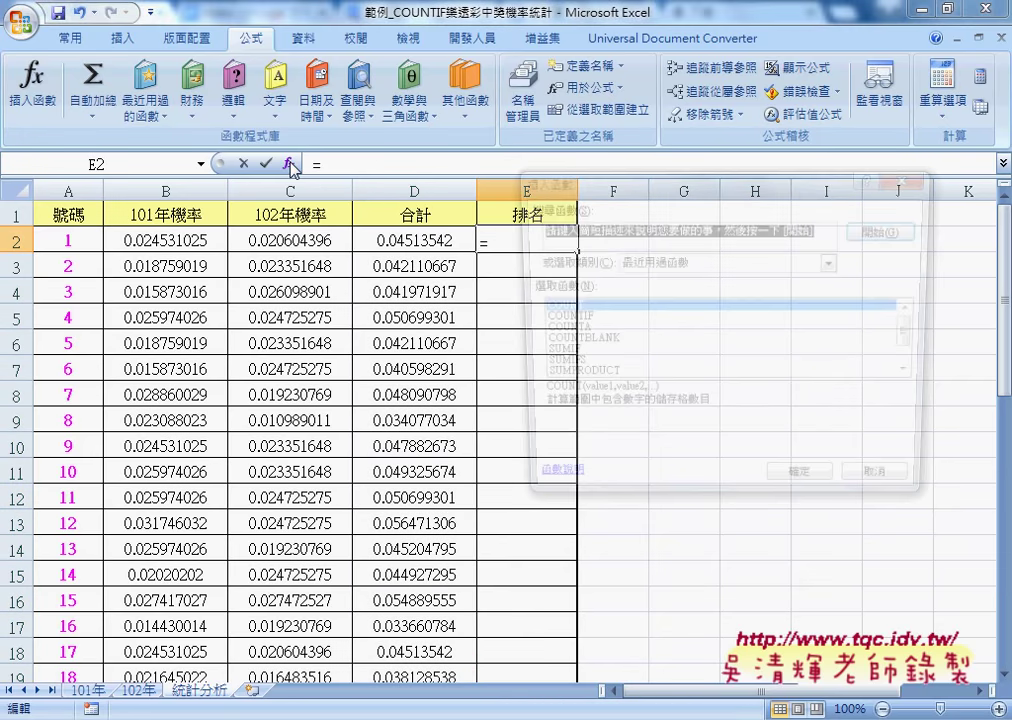
click(800, 262)
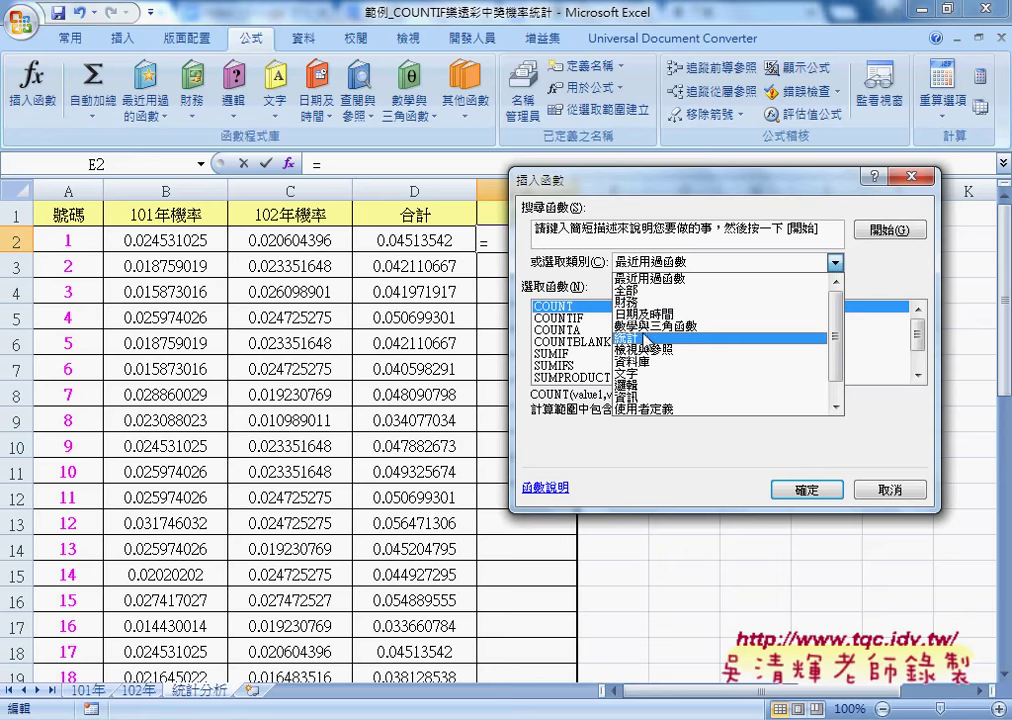
click(789, 347)
drag(917, 326, 921, 353)
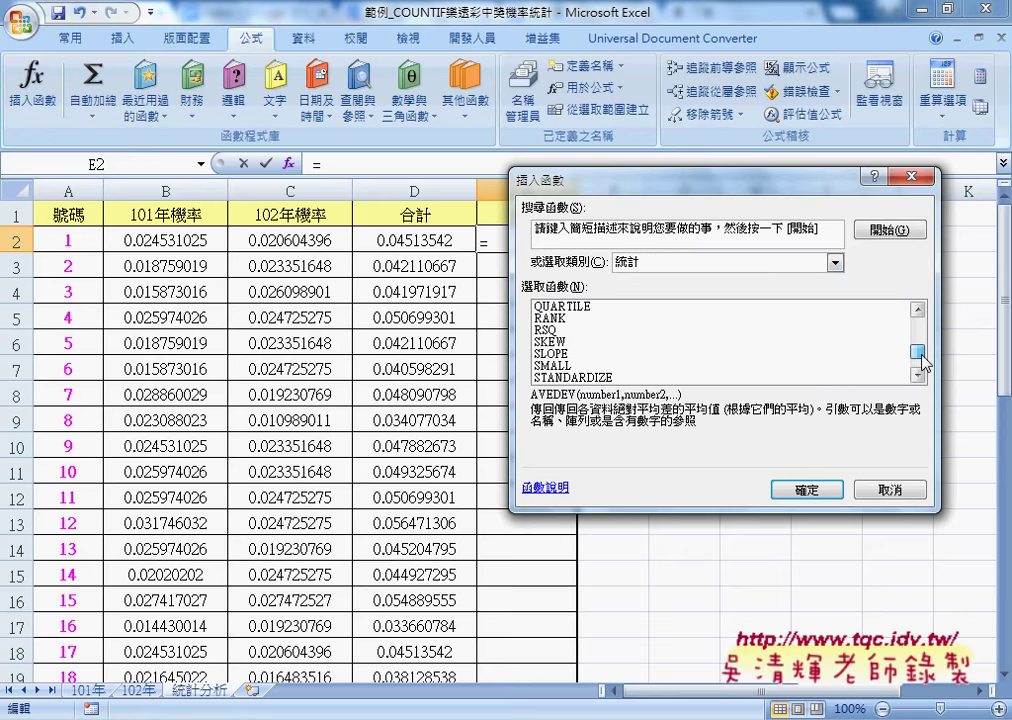
click(556, 319)
click(806, 489)
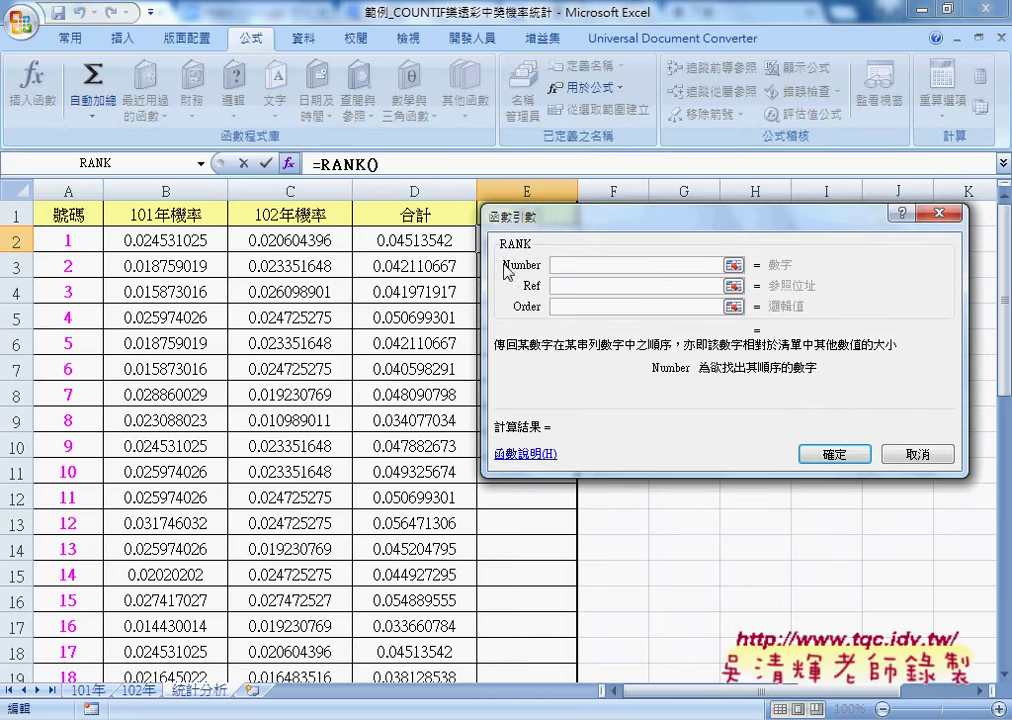
Step: Complete E2 as =RANK(D2,$D$2:$D$43) and fill it down the 排名 column
drag(607, 214, 624, 219)
click(424, 240)
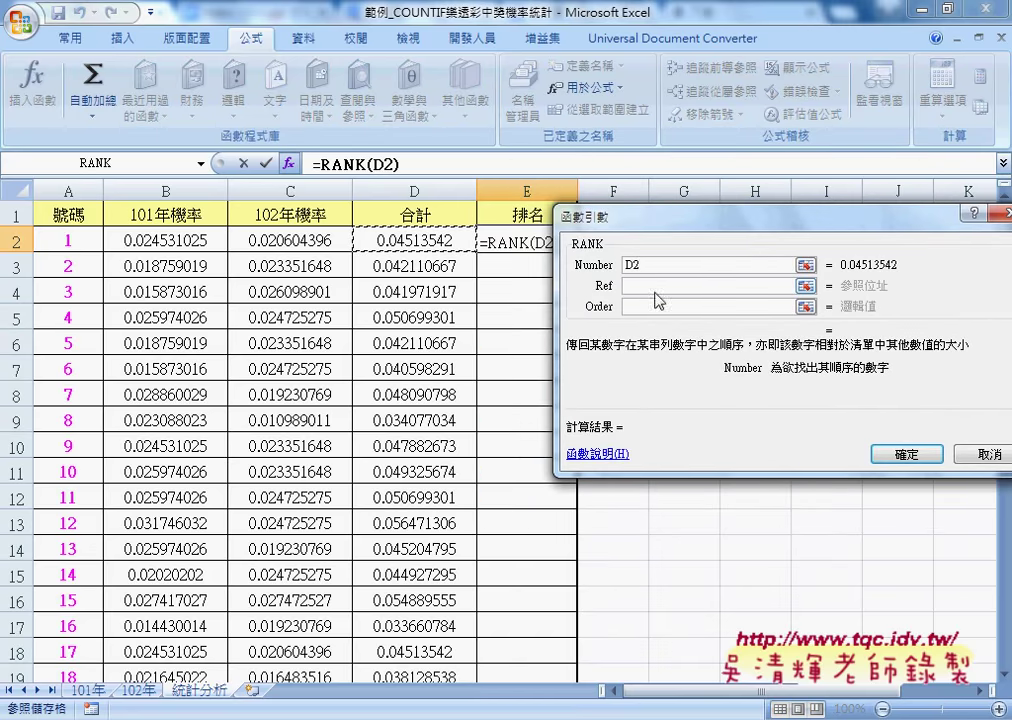
key(Tab)
click(424, 240)
drag(424, 240, 462, 624)
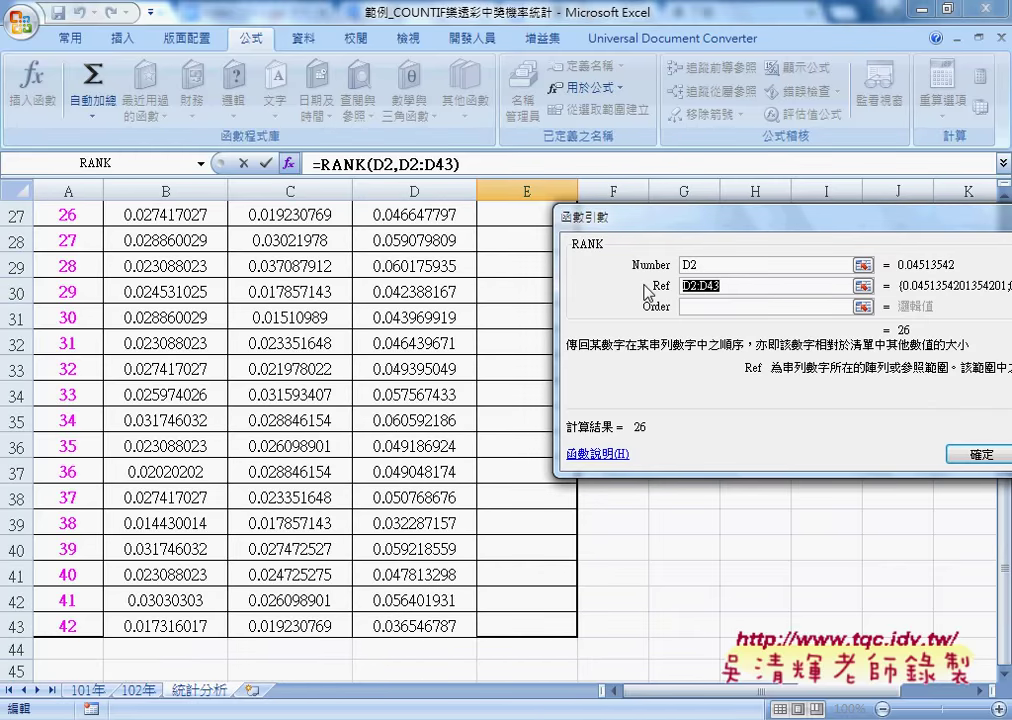
key(F4)
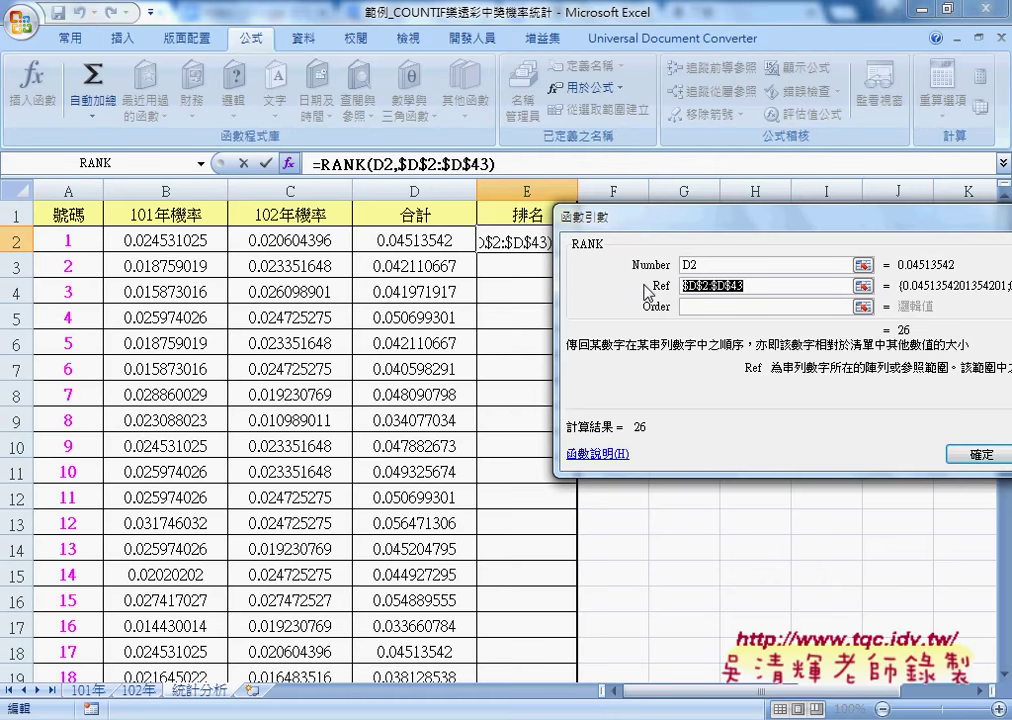
click(979, 455)
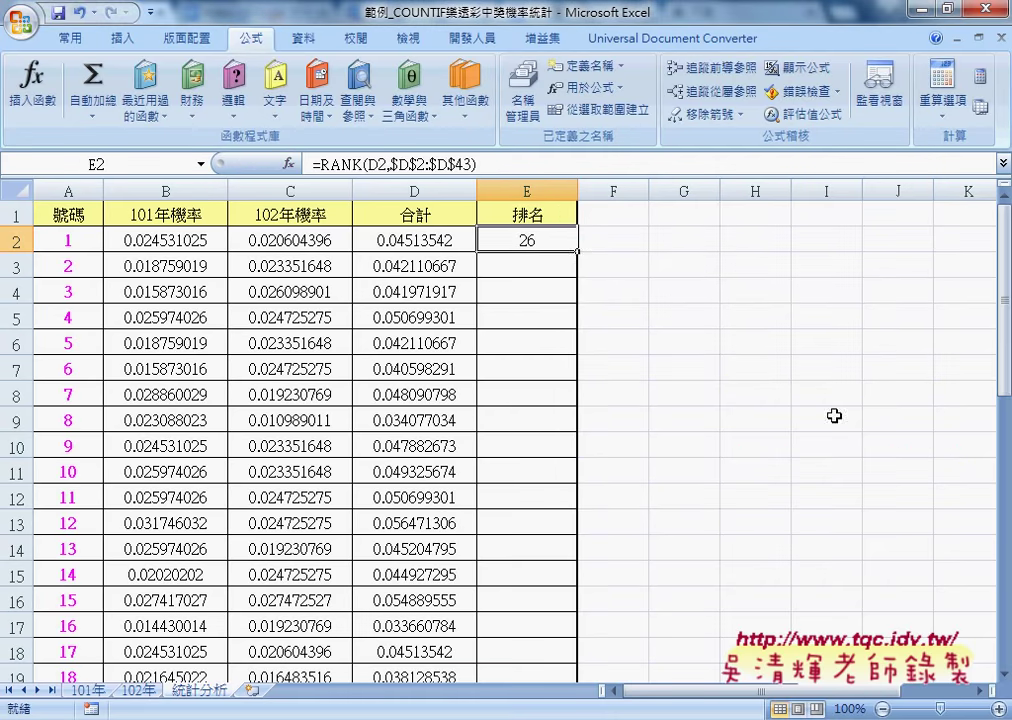
double_click(581, 258)
Step: Examine the 排名 column to find which lottery numbers hold the top three ranks
scroll(578, 255, down, 4)
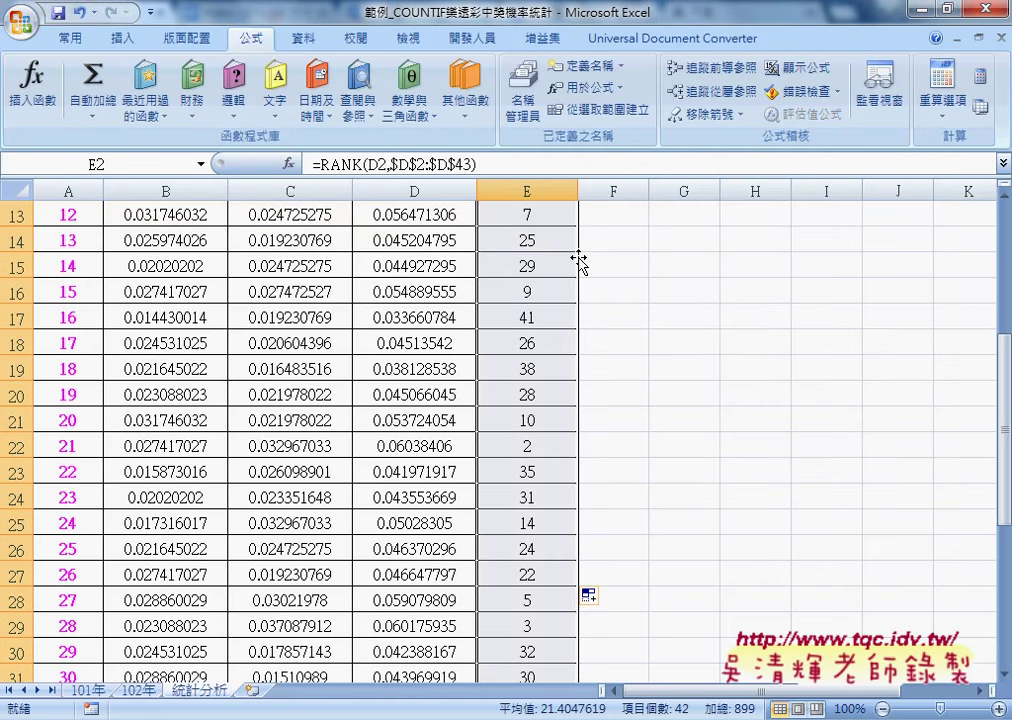
scroll(579, 262, down, 4)
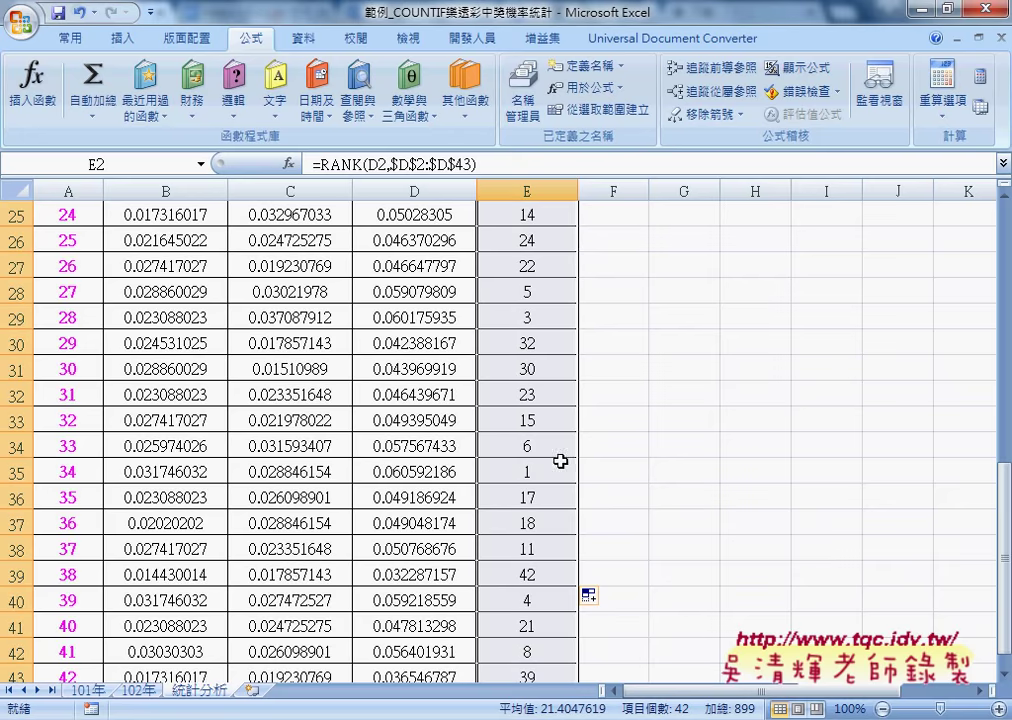
click(552, 470)
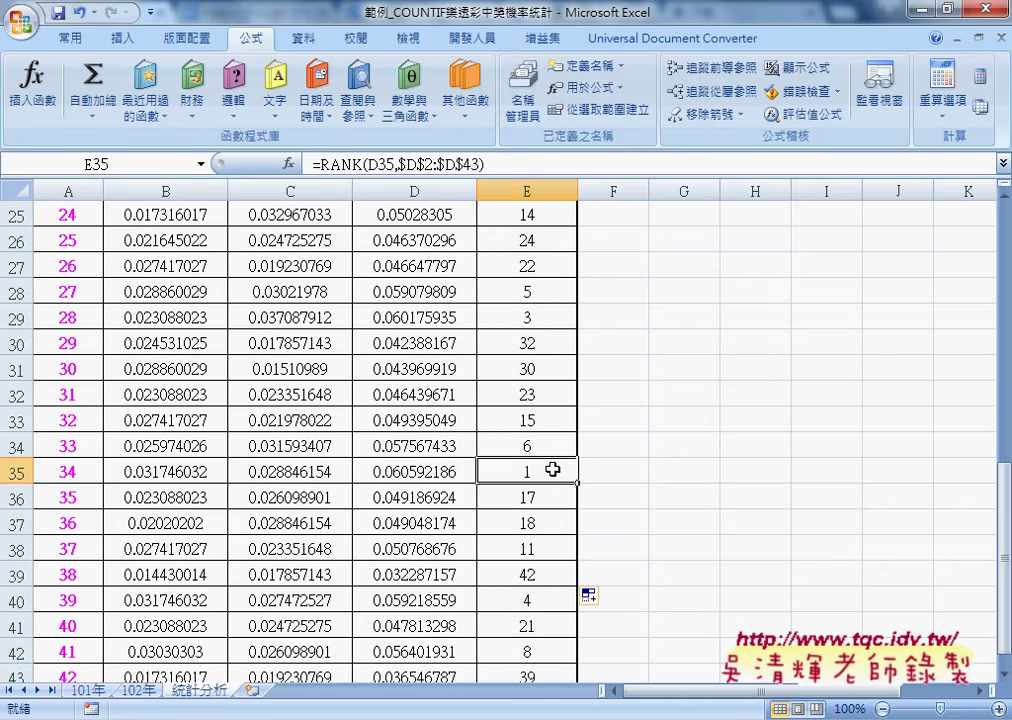
drag(552, 470, 56, 472)
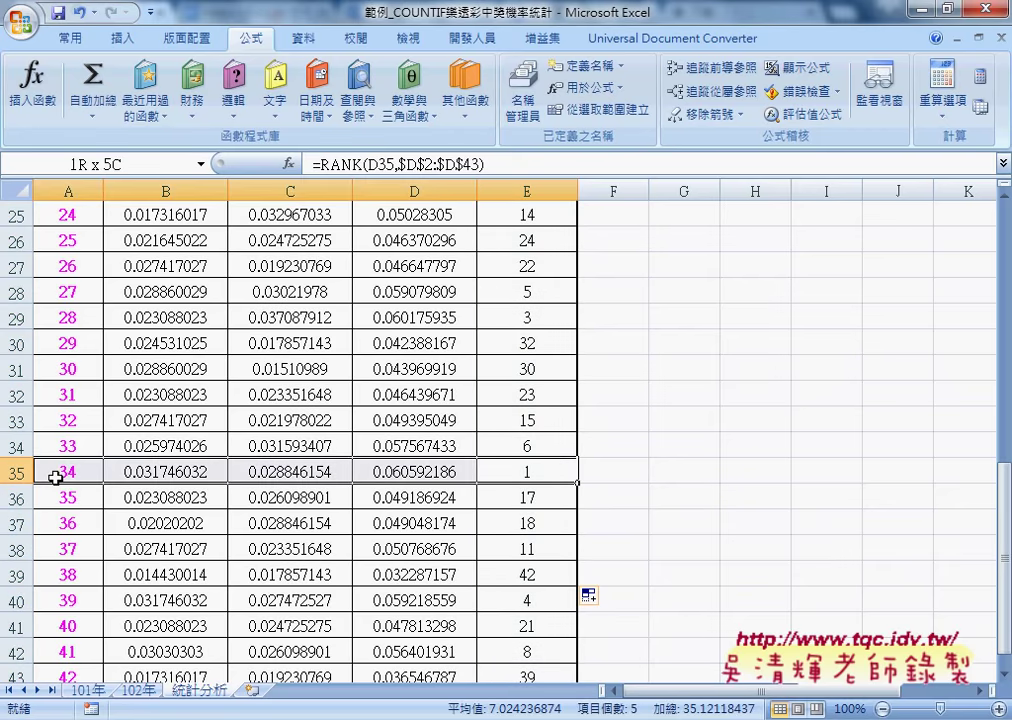
scroll(537, 507, up, 2)
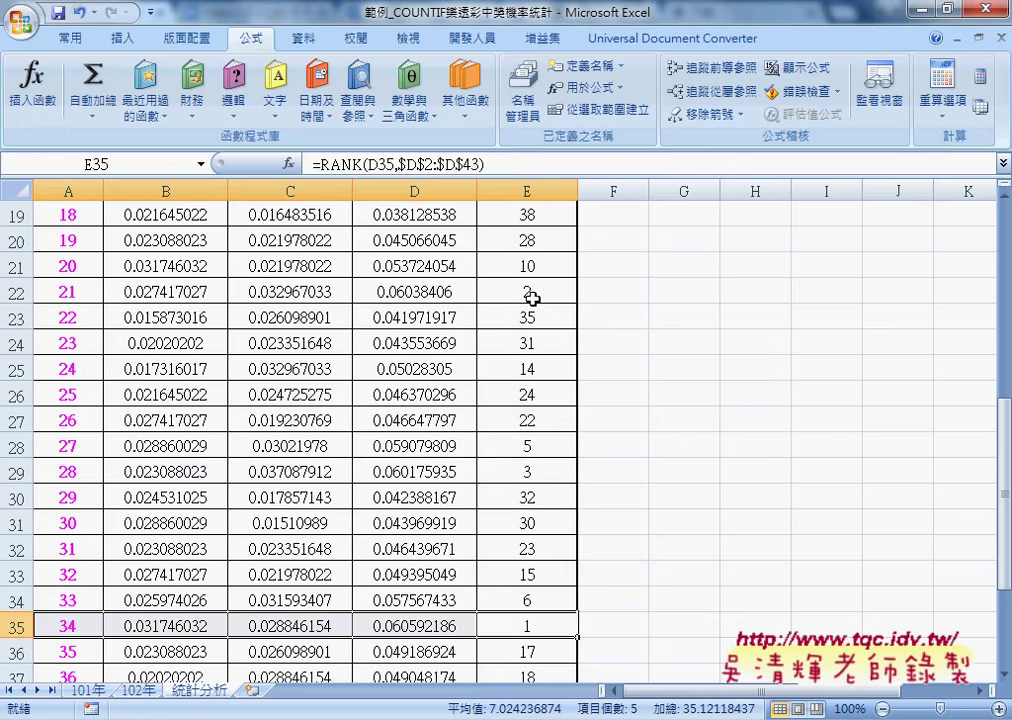
click(73, 296)
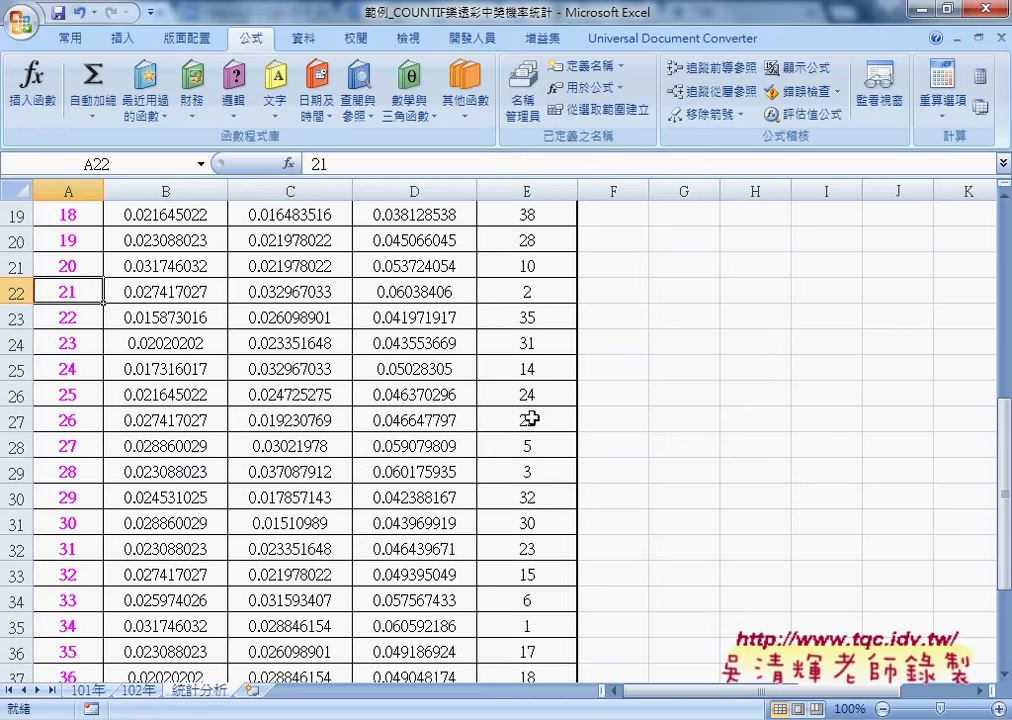
drag(527, 471, 68, 471)
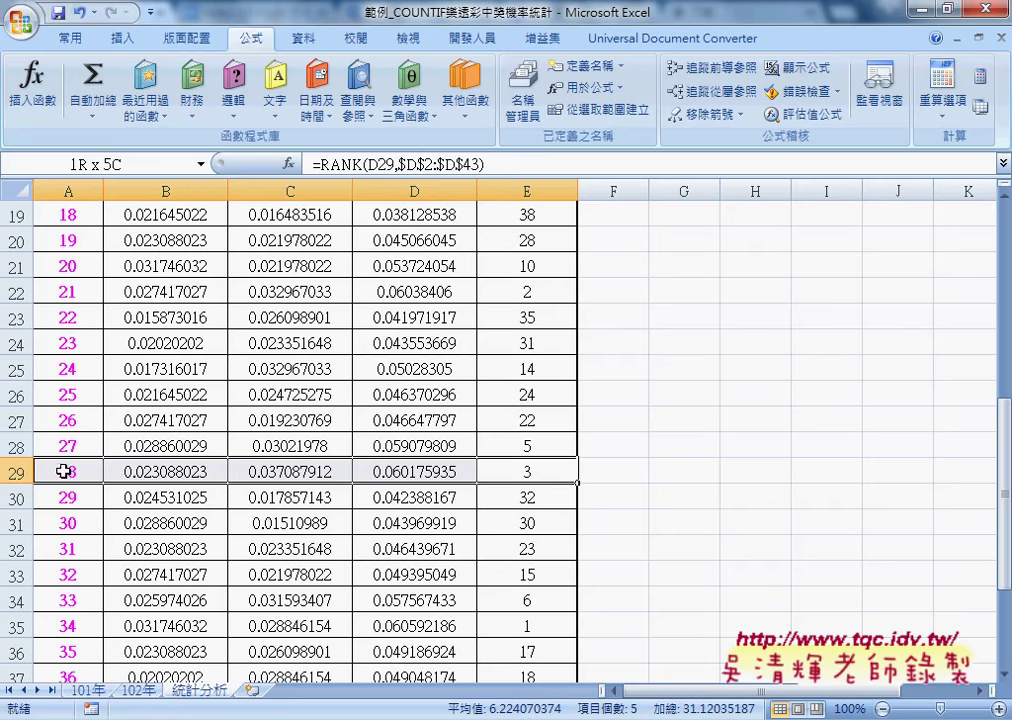
click(67, 471)
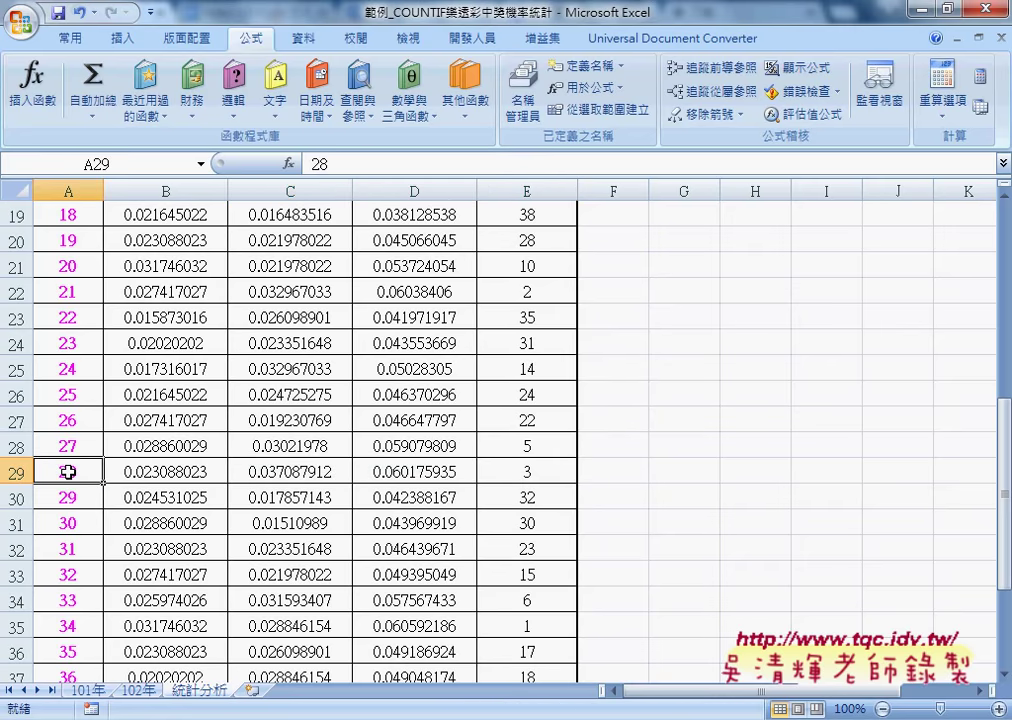
Step: Start a new conditional formatting rule for the 排名 ranks in E2:E43
click(560, 474)
click(527, 628)
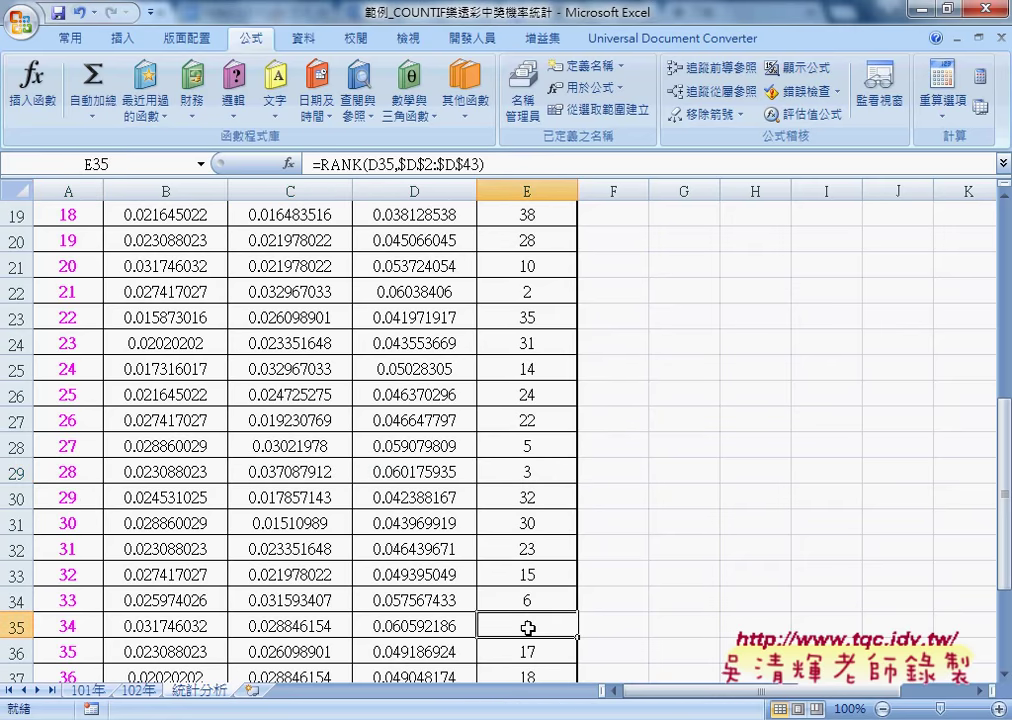
scroll(527, 628, up, 6)
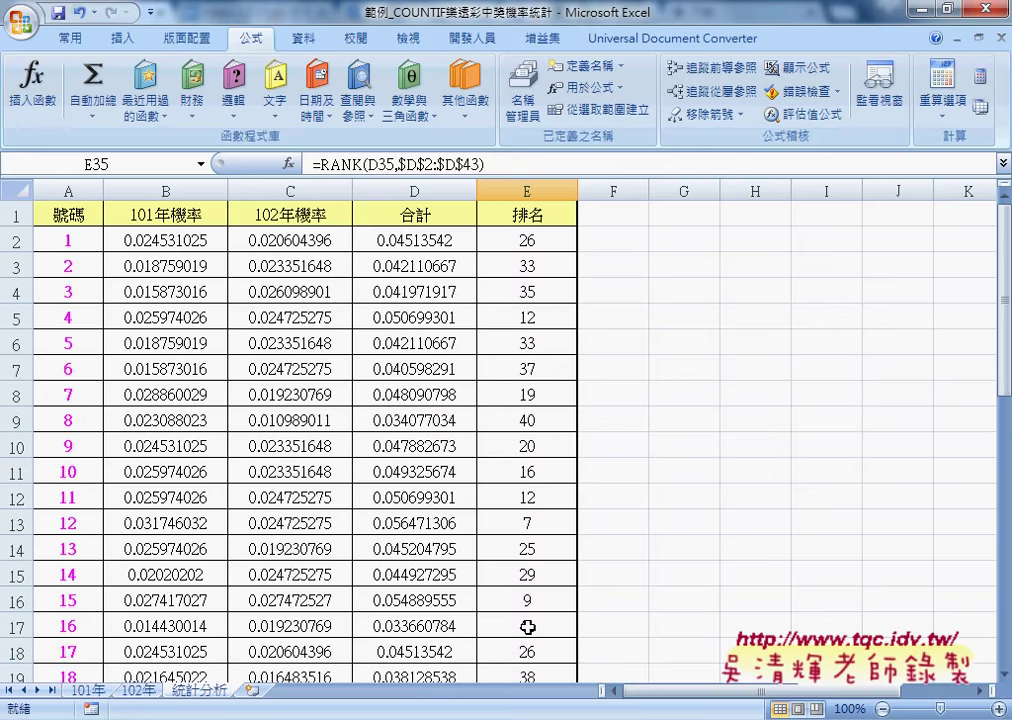
click(526, 238)
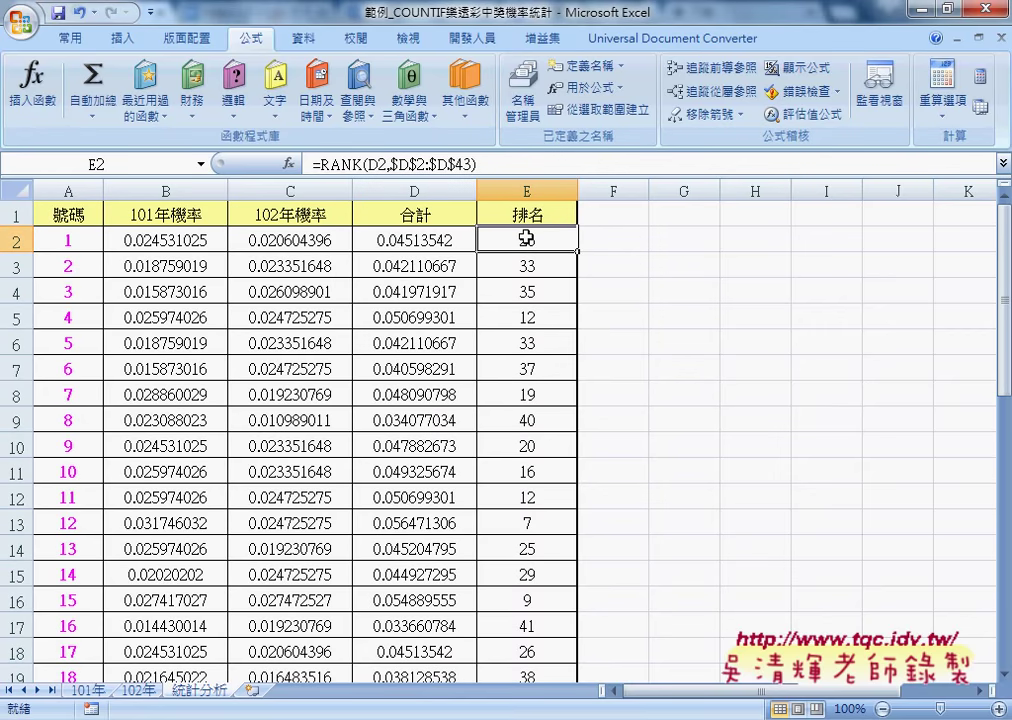
key(ctrl+shift+Down)
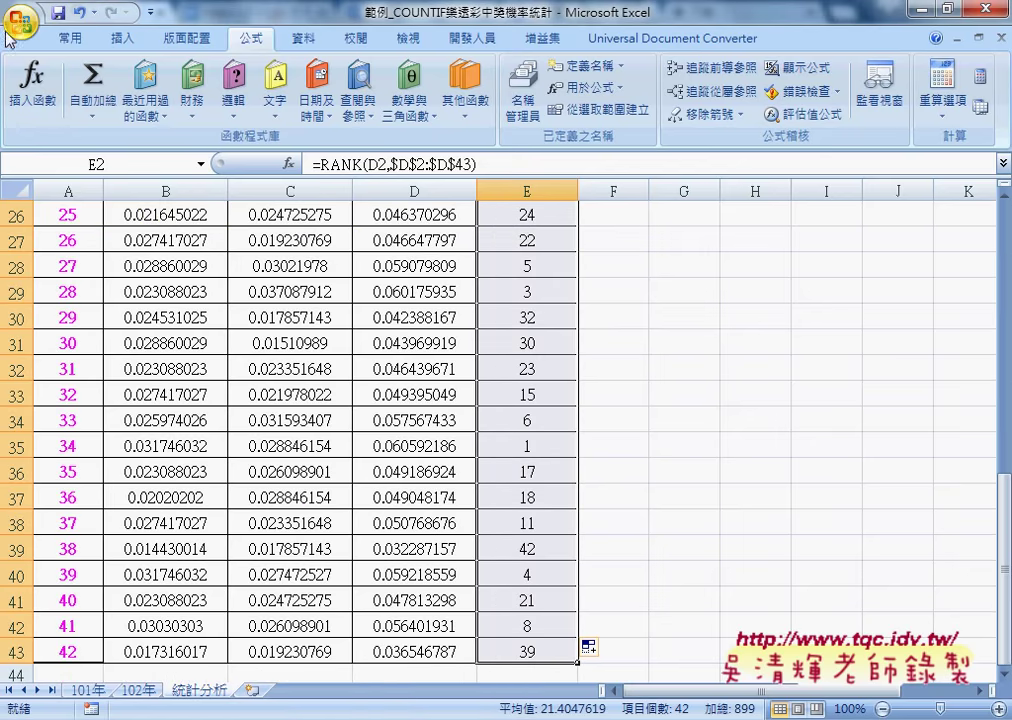
click(62, 38)
click(650, 116)
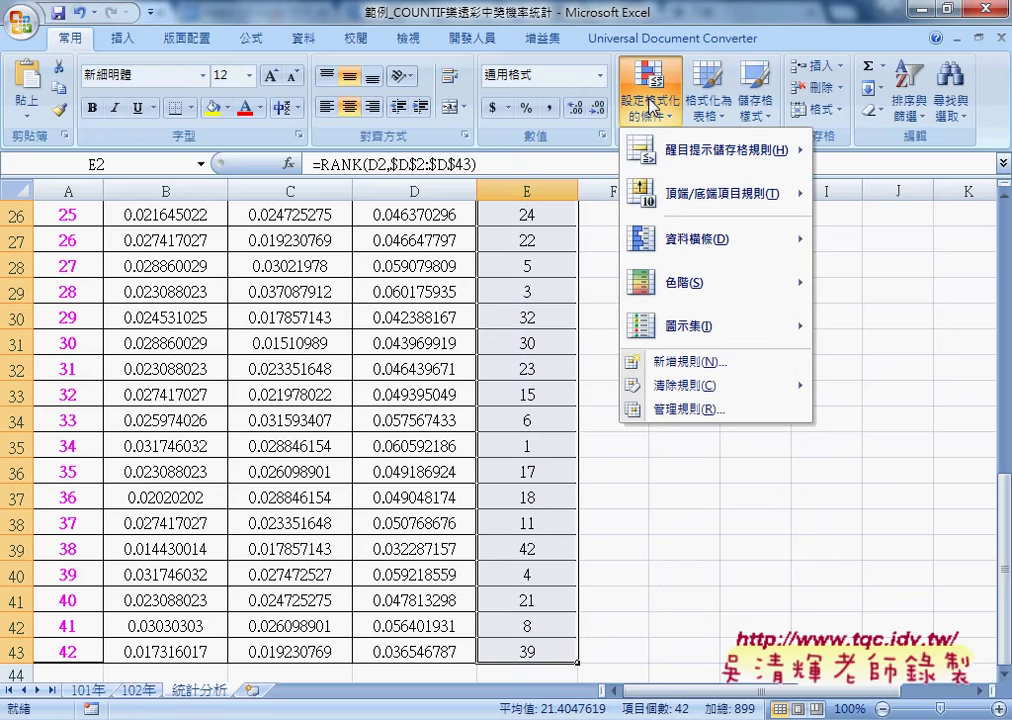
click(676, 362)
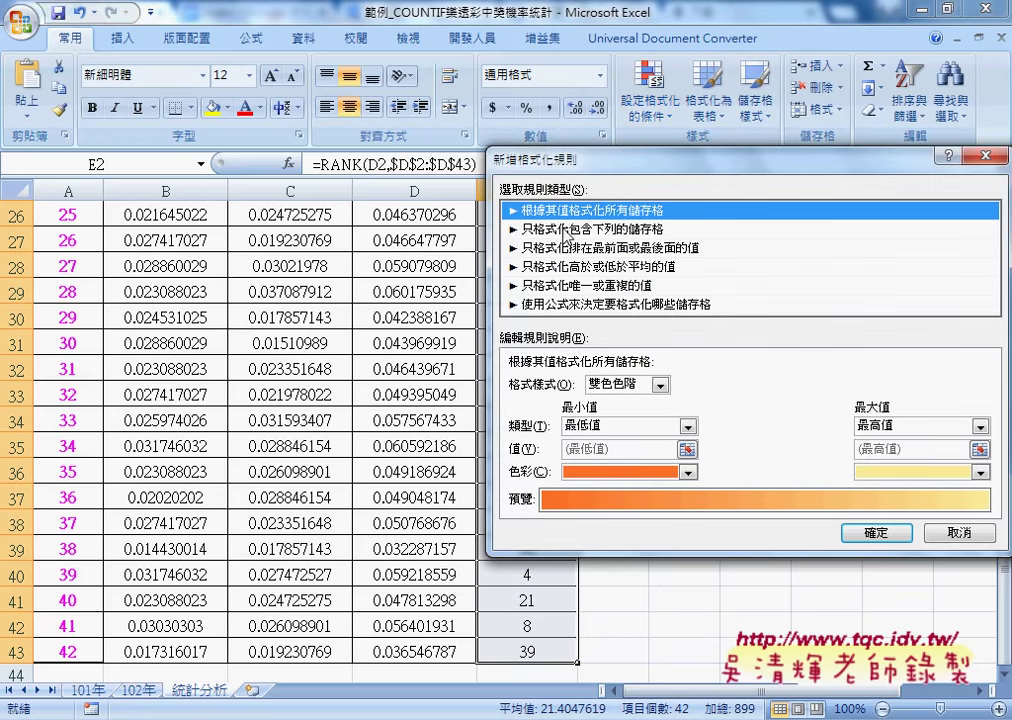
Step: Set the rule to format only cells whose value is less than or equal to (小於或等於) 7
click(590, 229)
click(643, 386)
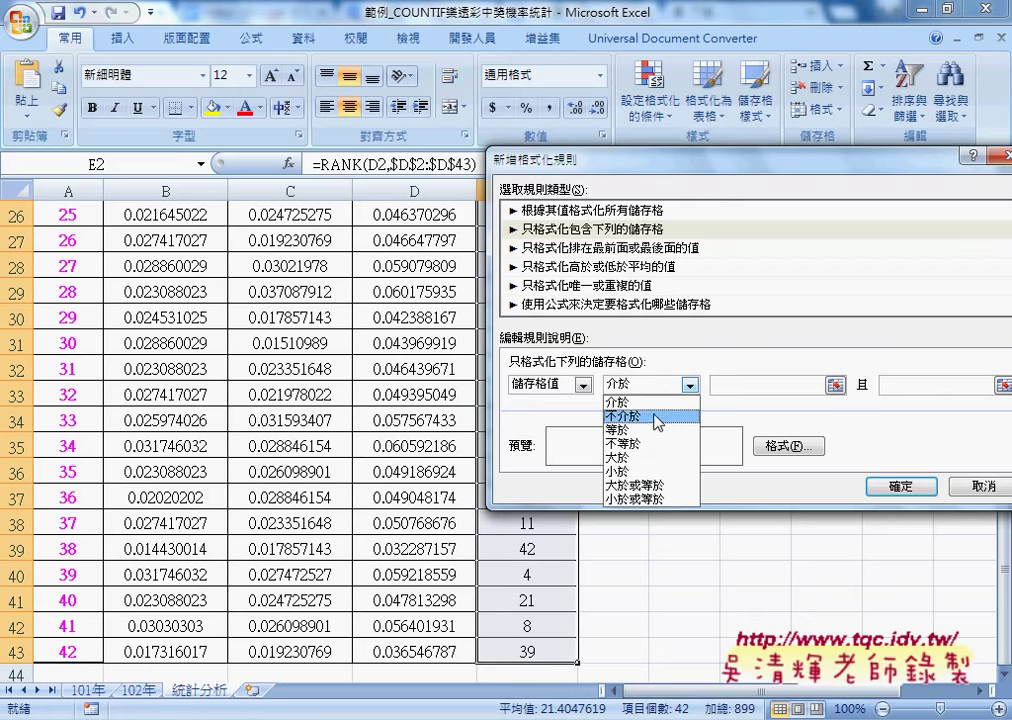
click(651, 486)
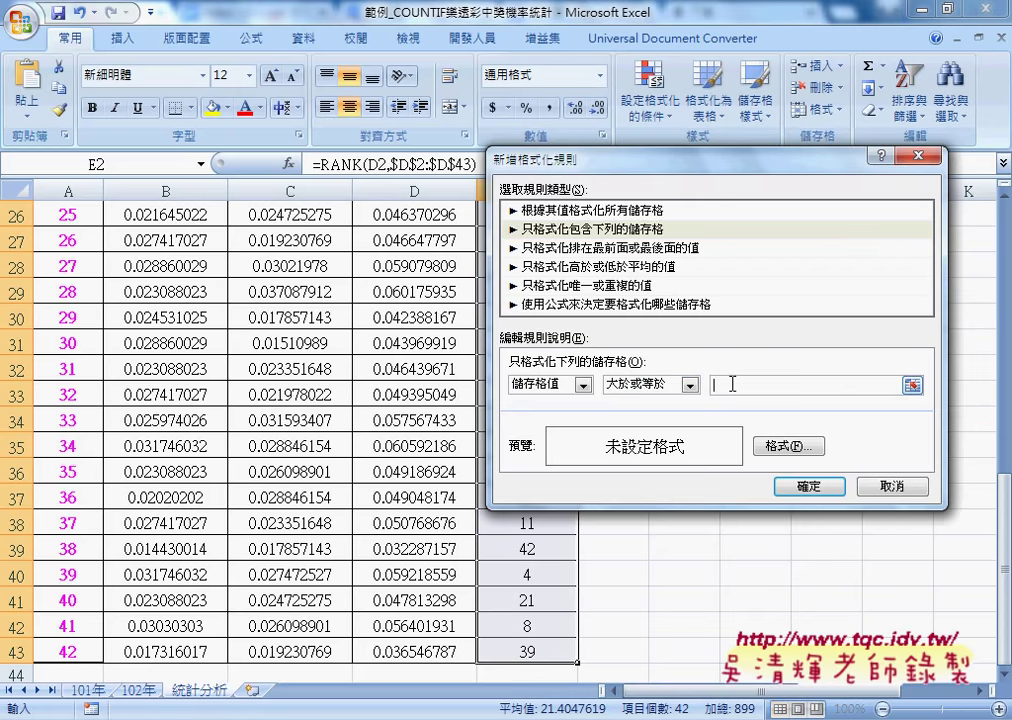
click(732, 384)
text(7)
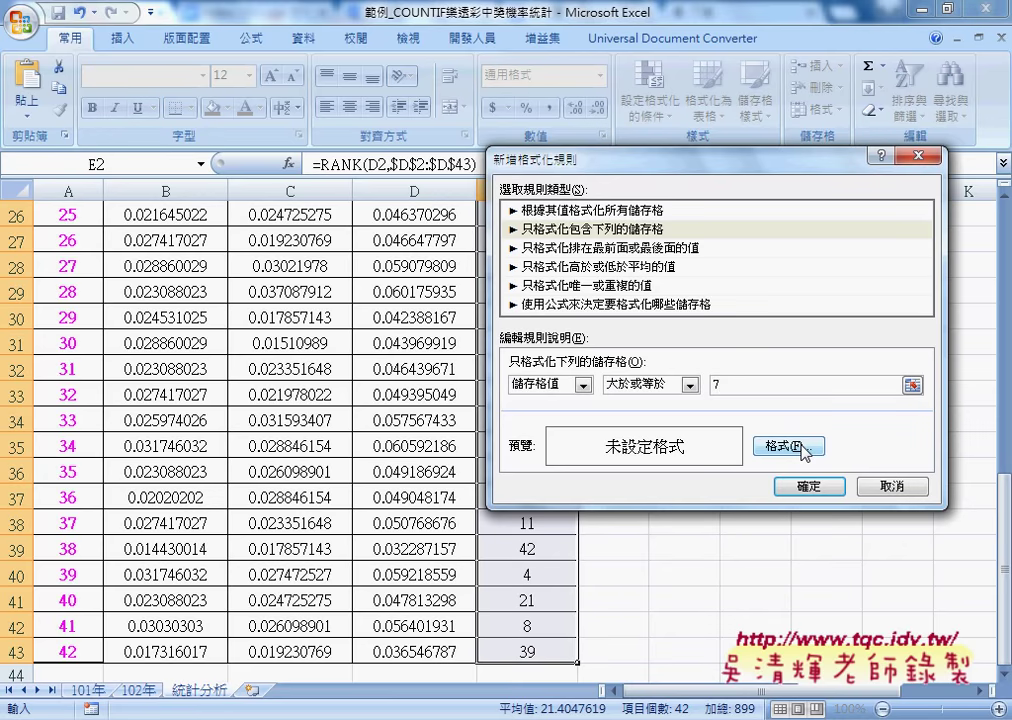
click(690, 384)
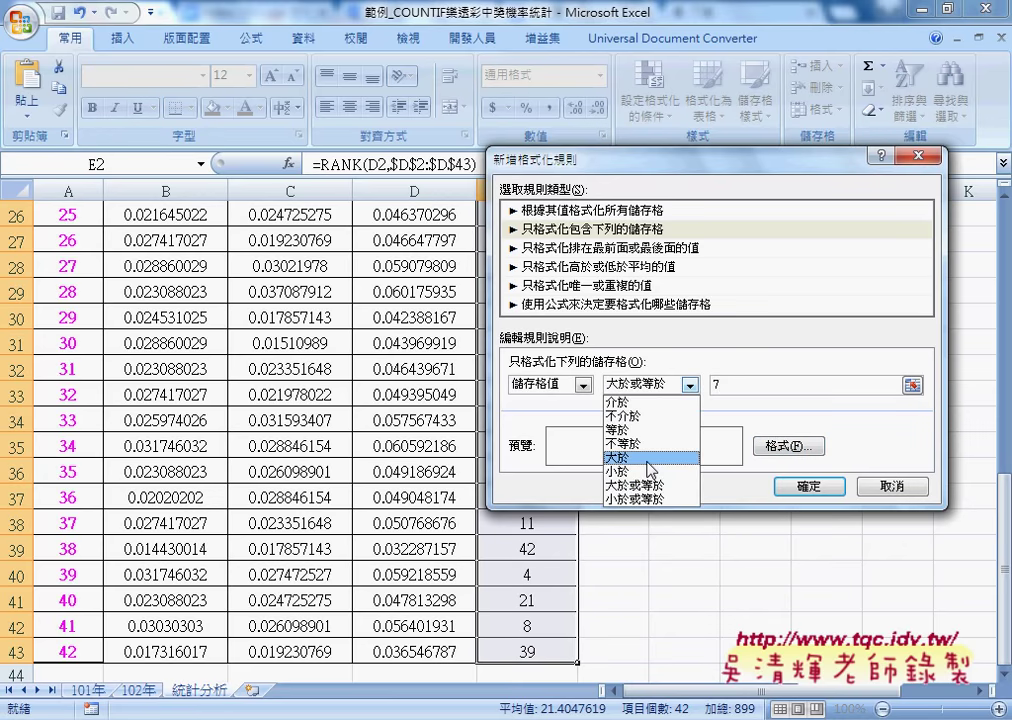
click(648, 498)
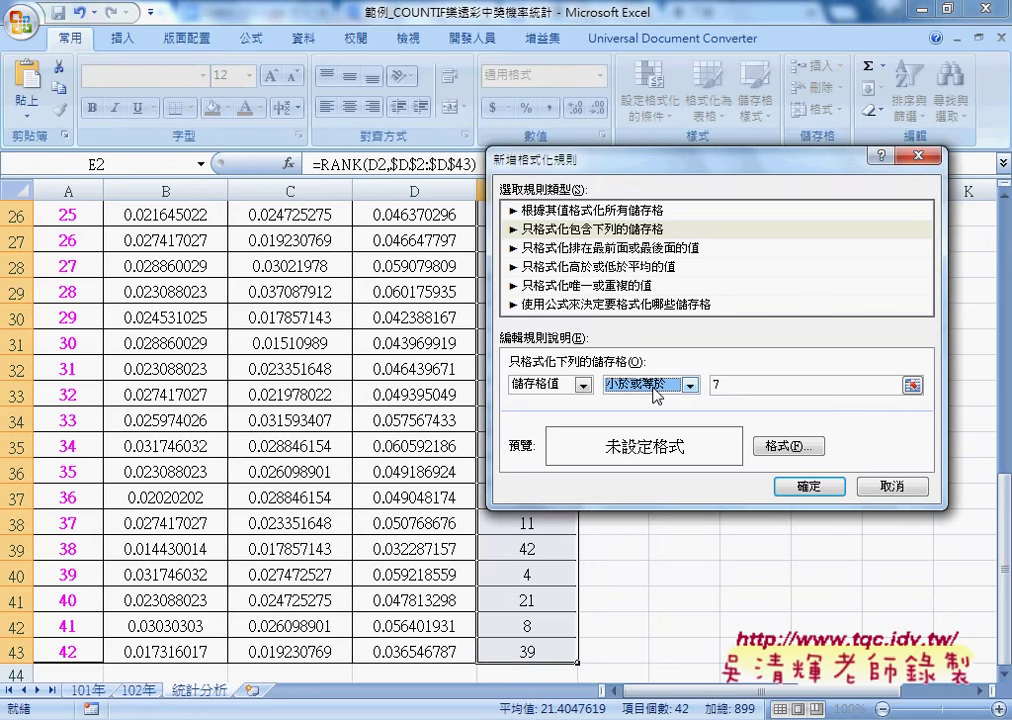
Step: Give the rule a red bold font with a yellow fill and apply it to the 排名 column
click(791, 448)
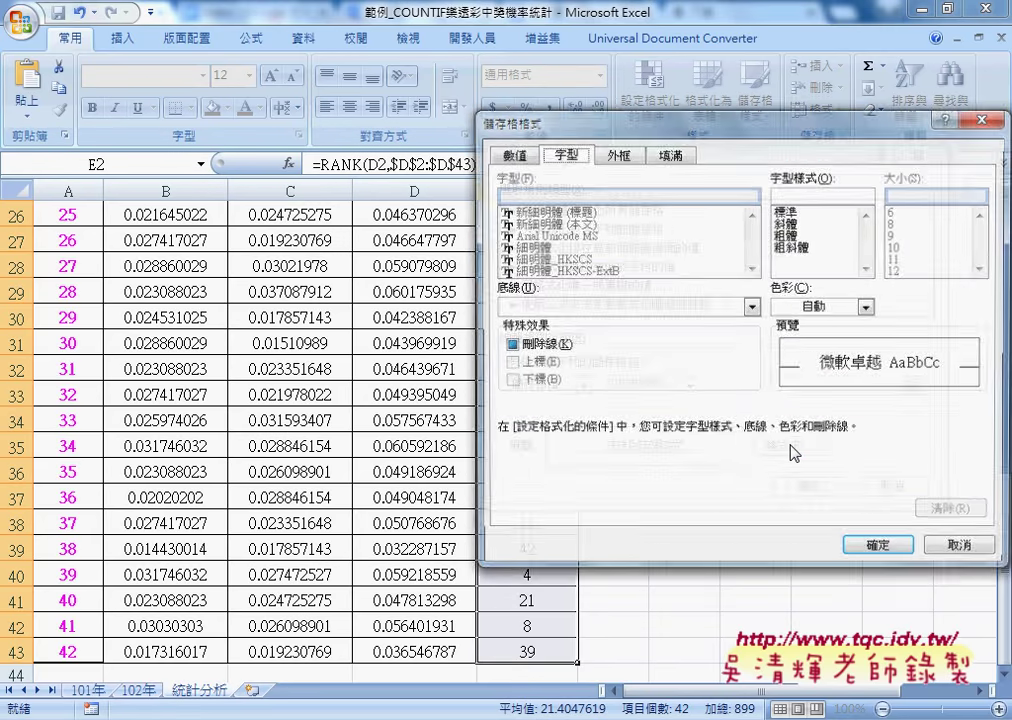
click(866, 307)
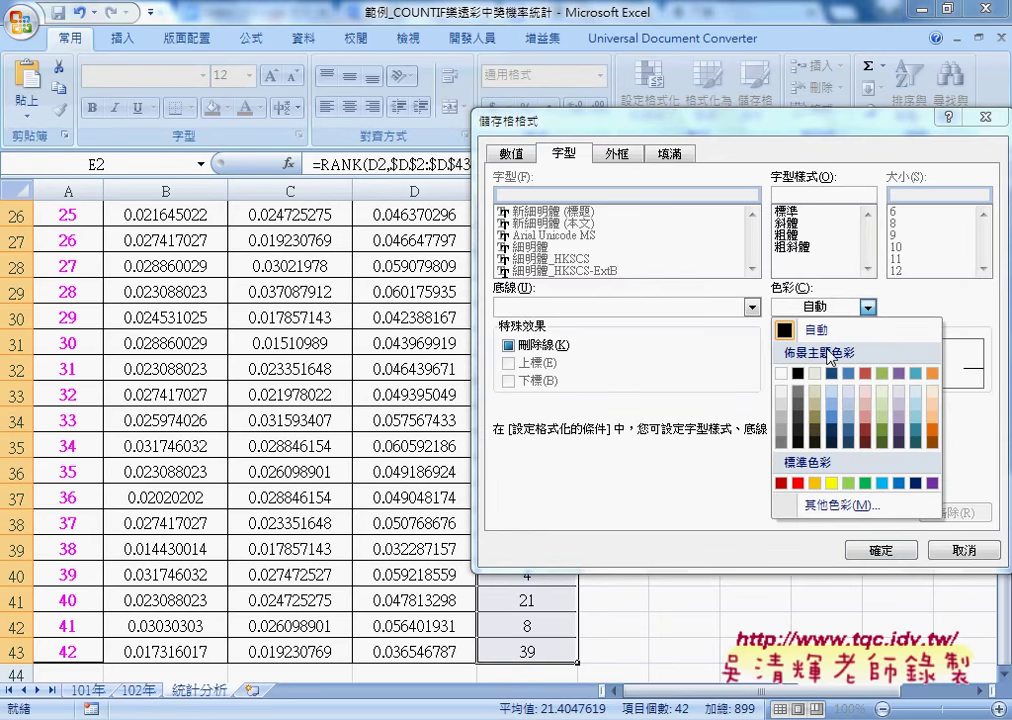
click(798, 483)
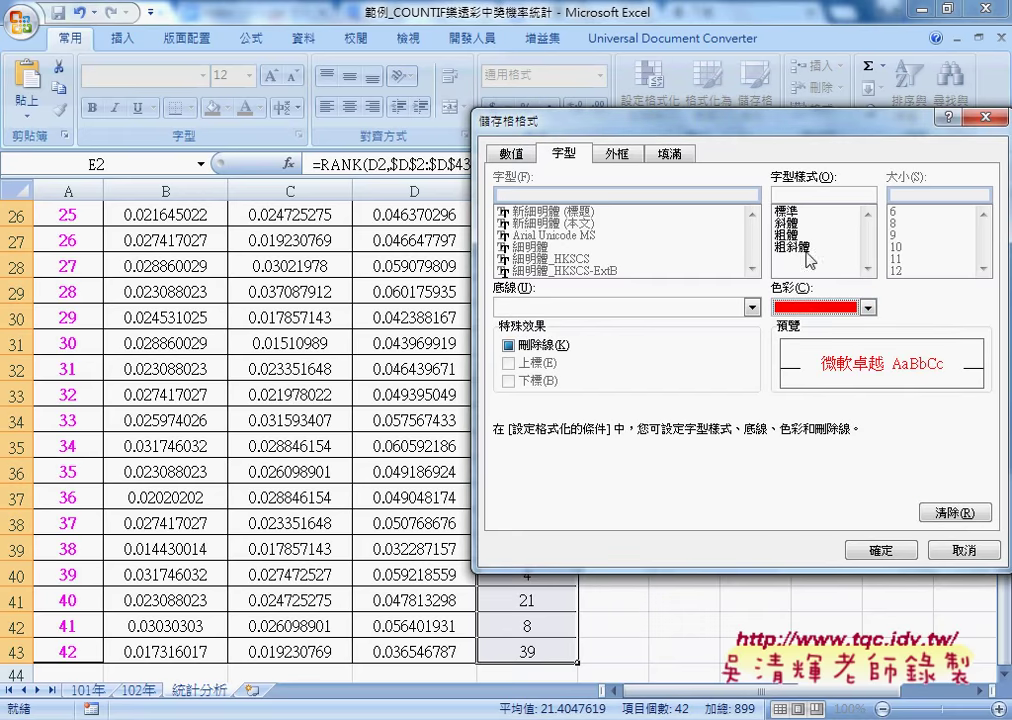
click(801, 236)
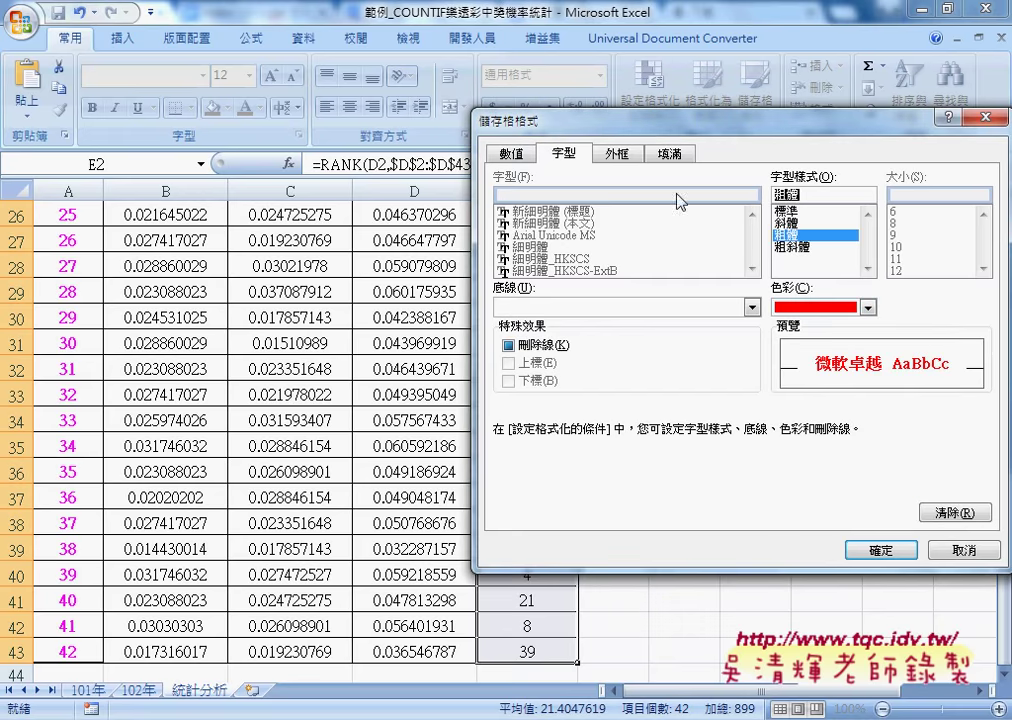
click(670, 153)
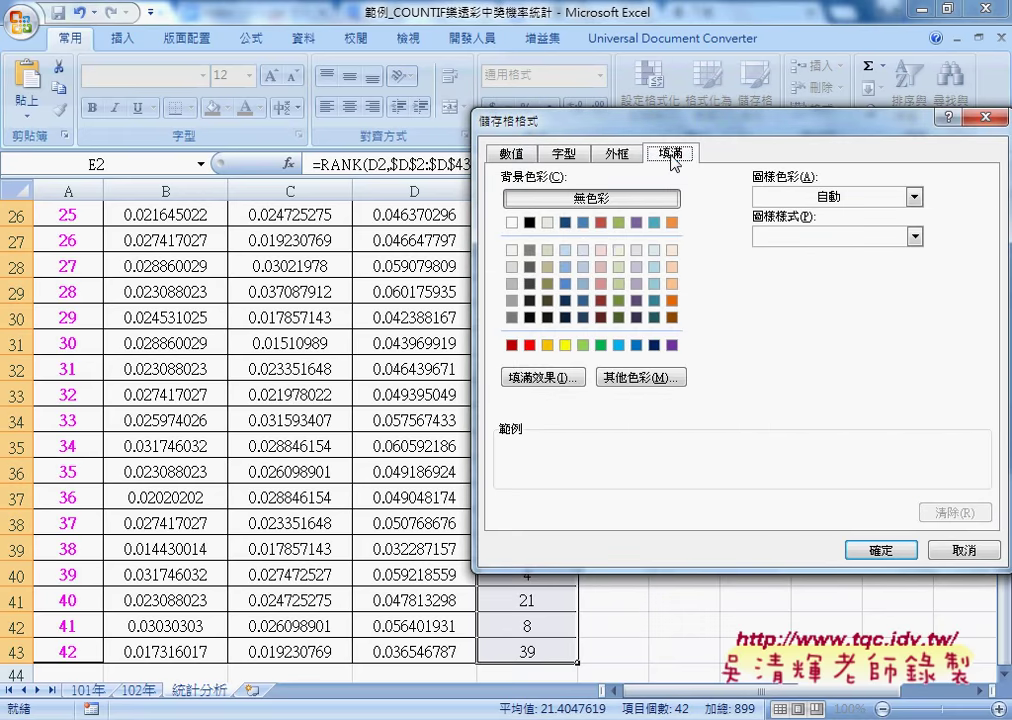
click(565, 345)
click(880, 551)
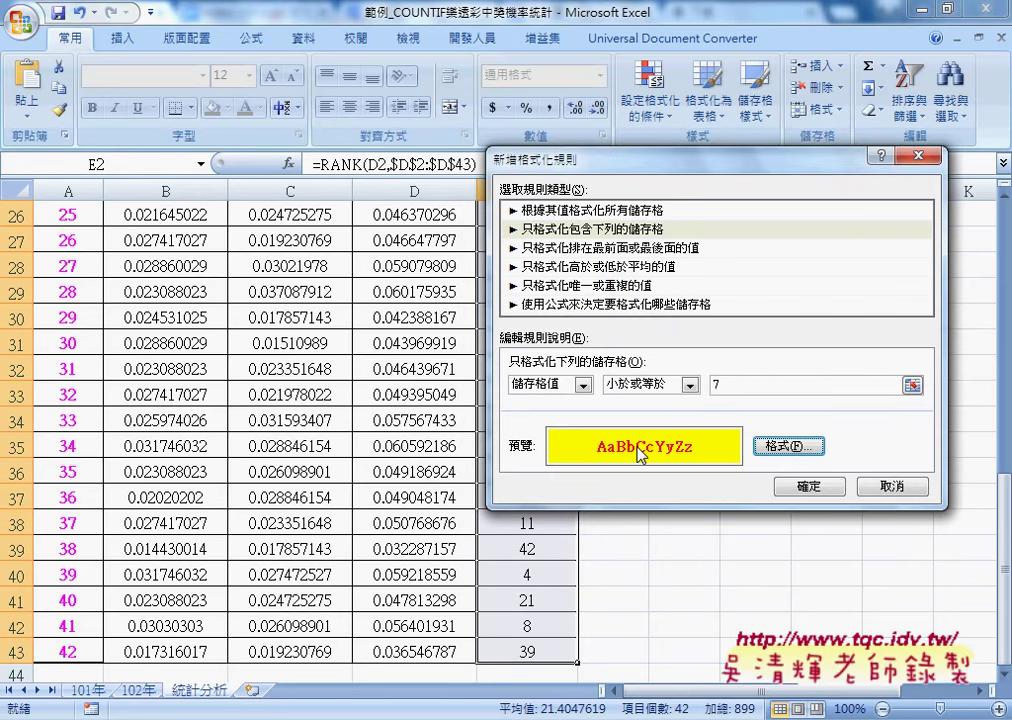
click(808, 486)
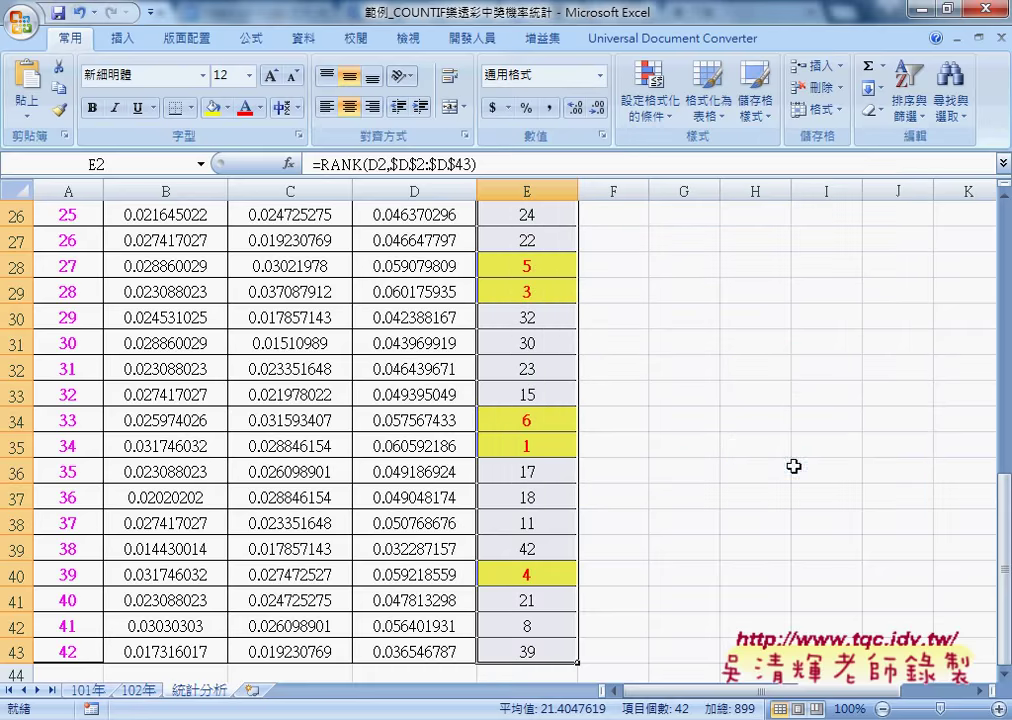
Step: Examine the highlighted cells in the 排名 column to see which lottery numbers rank in the top seven
scroll(599, 436, up, 4)
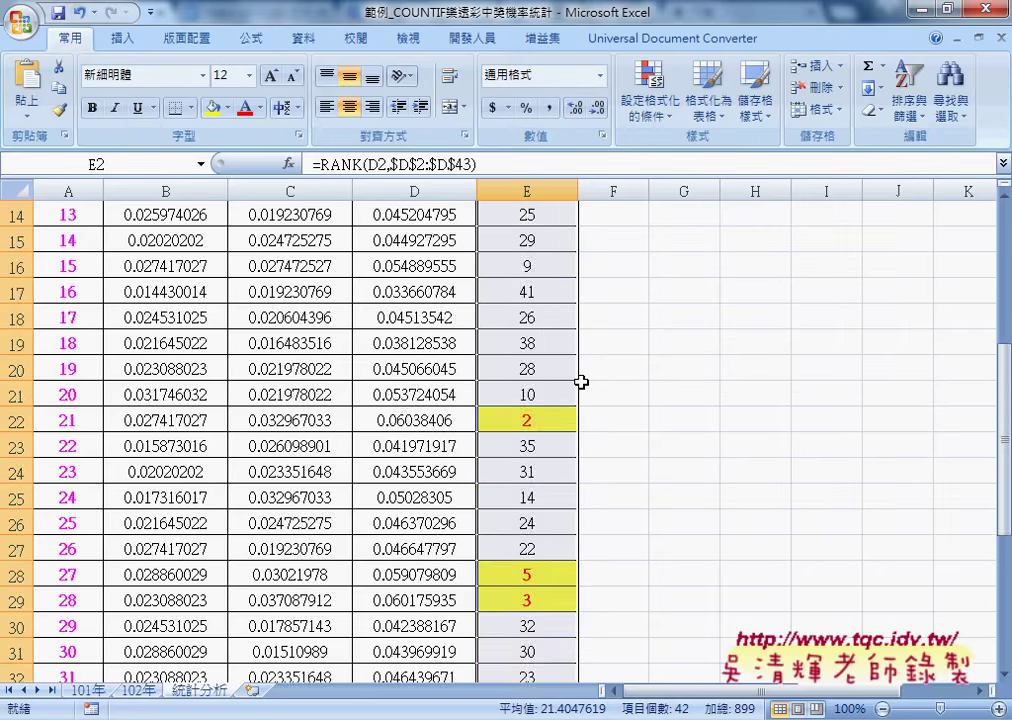
scroll(250, 345, down, 2)
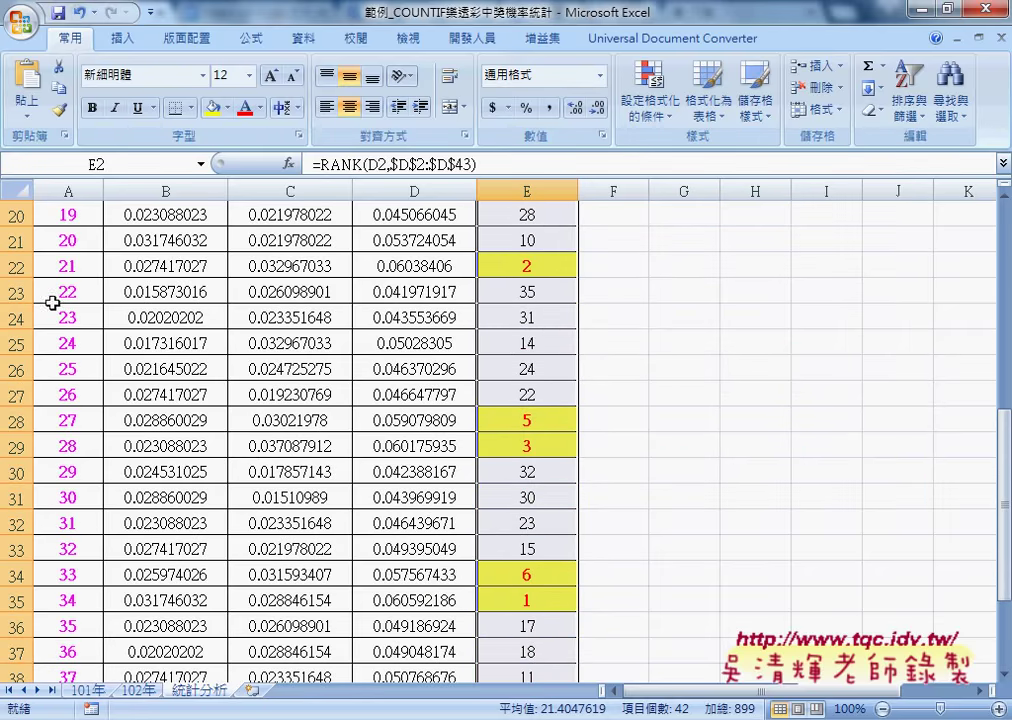
scroll(160, 322, down, 2)
scroll(208, 410, up, 1)
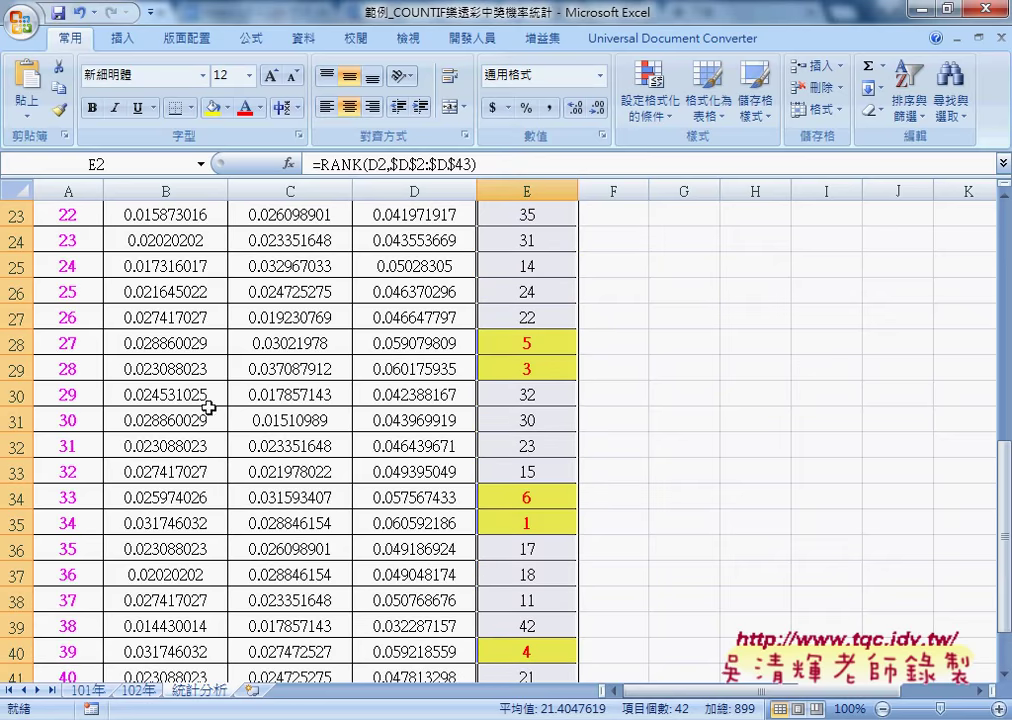
scroll(230, 412, up, 1)
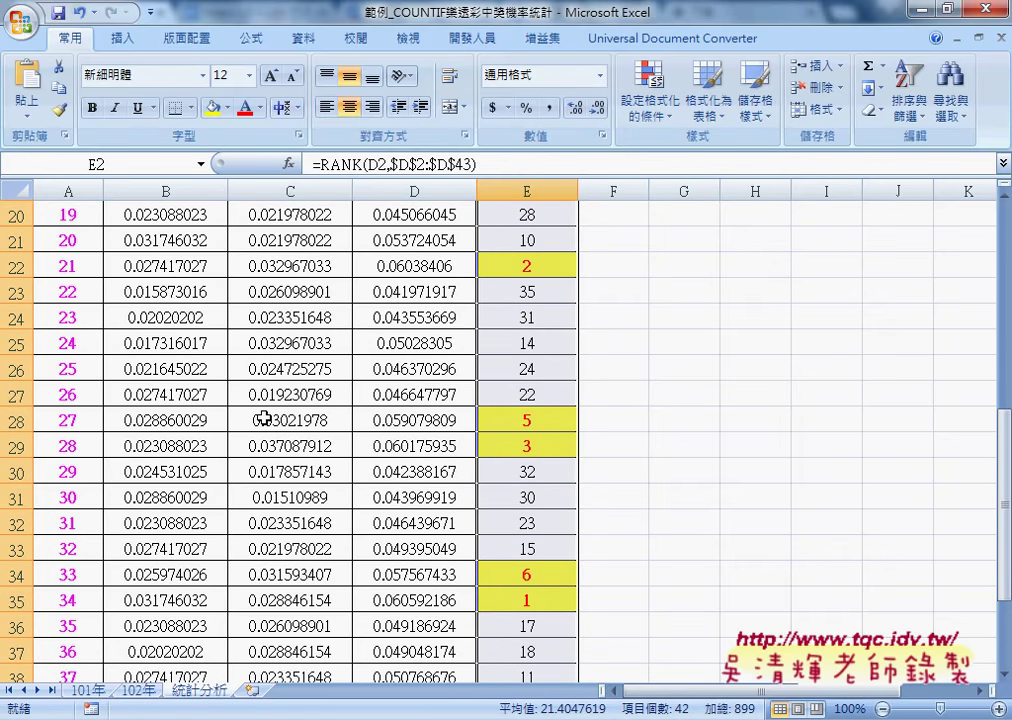
scroll(262, 418, up, 6)
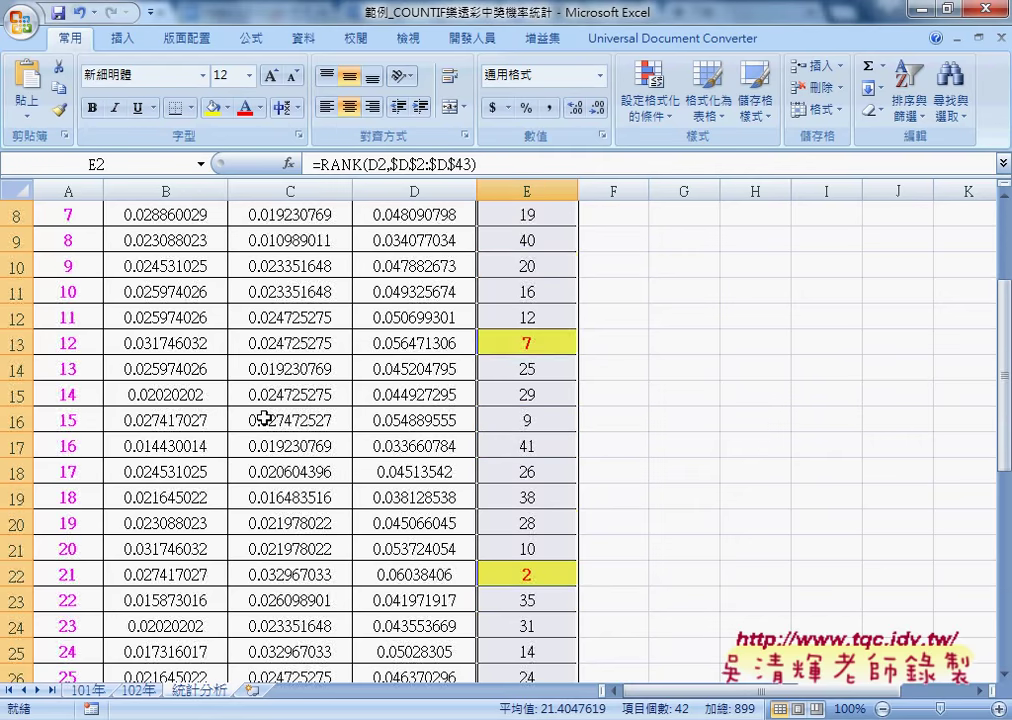
Step: Review the row 2 formulas for both years' probabilities, 合計 and 排名, including the 開獎101 range name in COUNTIF
click(165, 241)
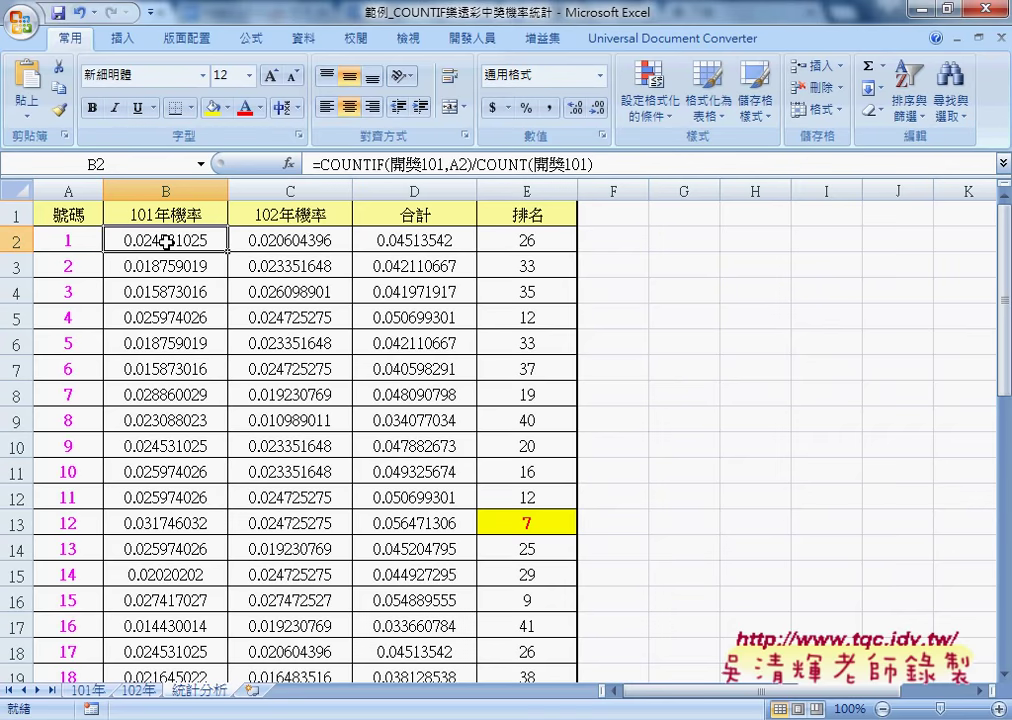
click(391, 164)
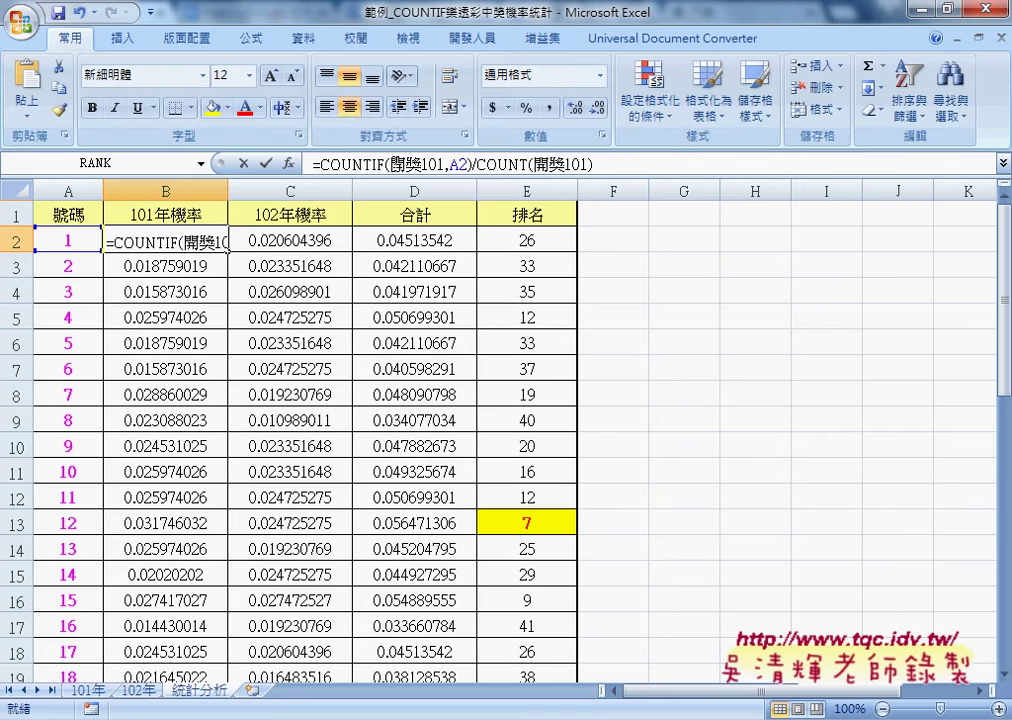
drag(391, 164, 443, 164)
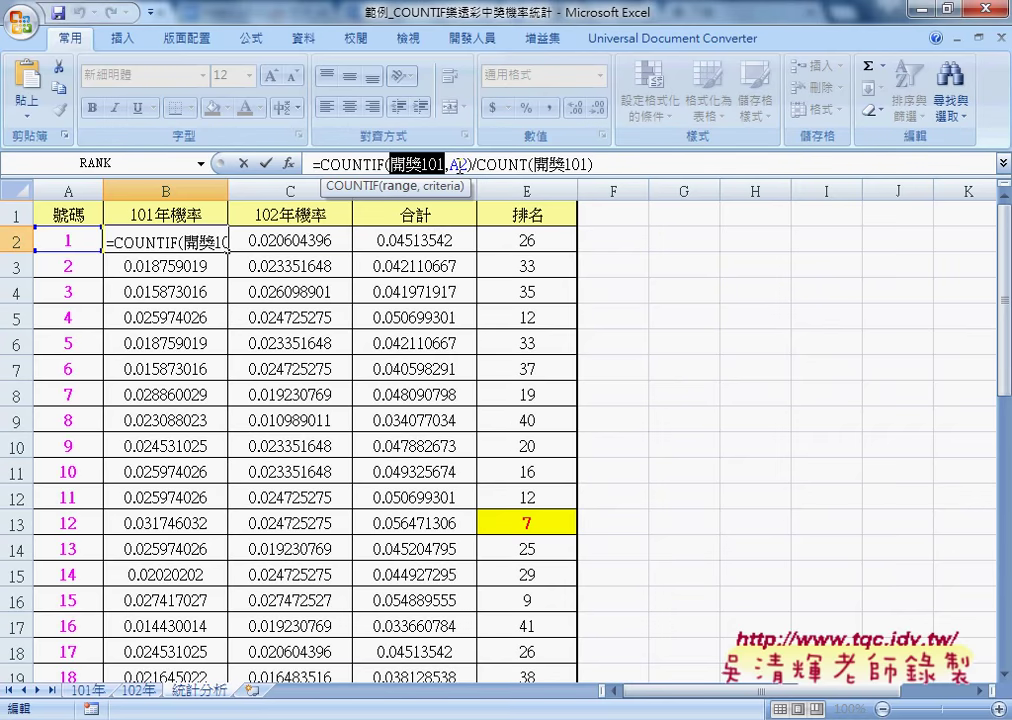
click(250, 172)
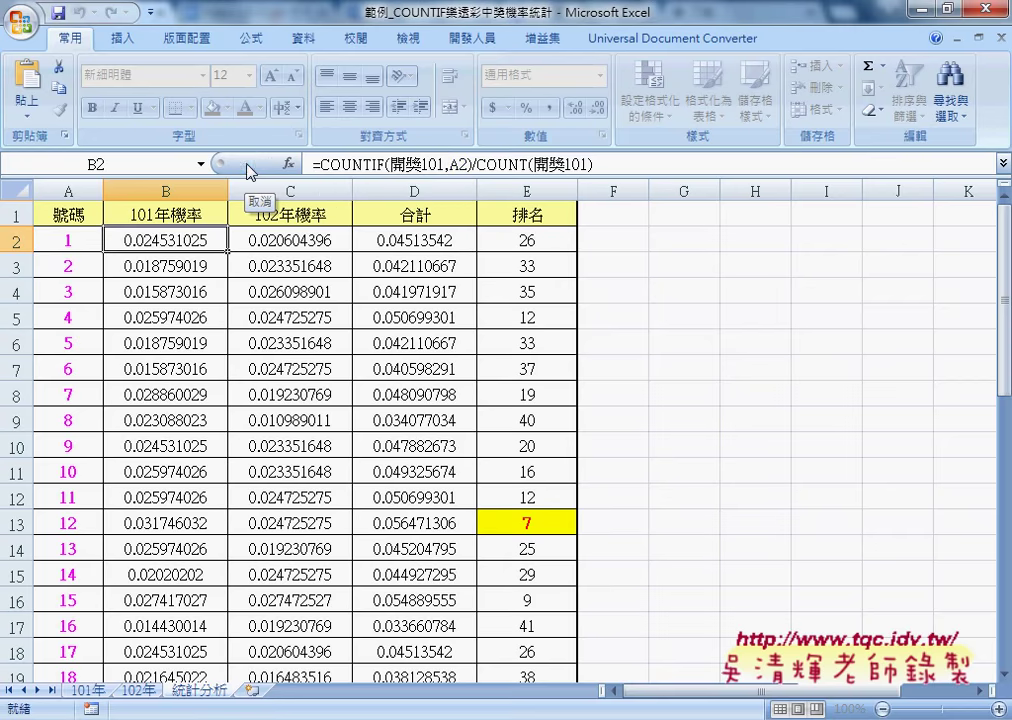
click(335, 240)
click(433, 242)
click(524, 242)
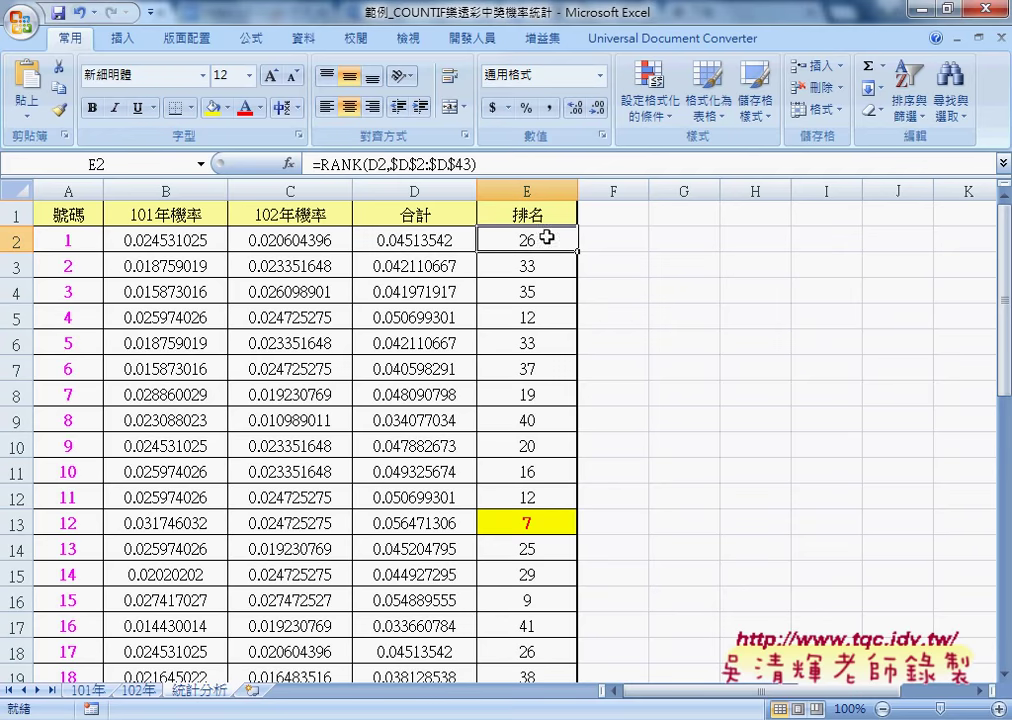
Step: Open the conditional formatting options for the ranks in E2:E43
drag(526, 240, 533, 632)
click(649, 95)
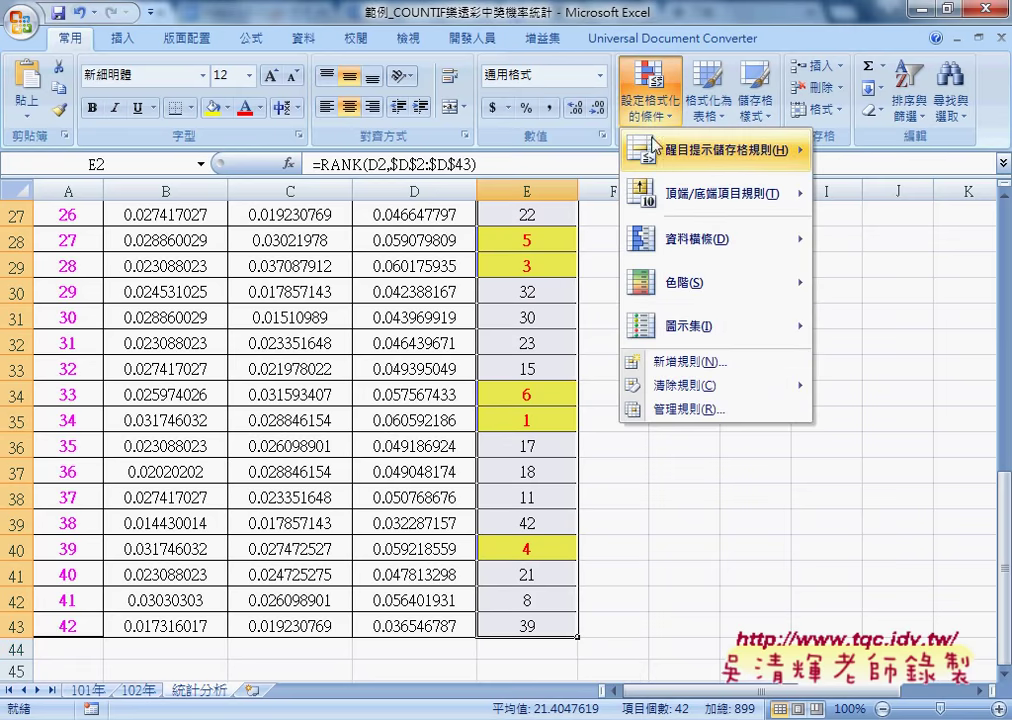